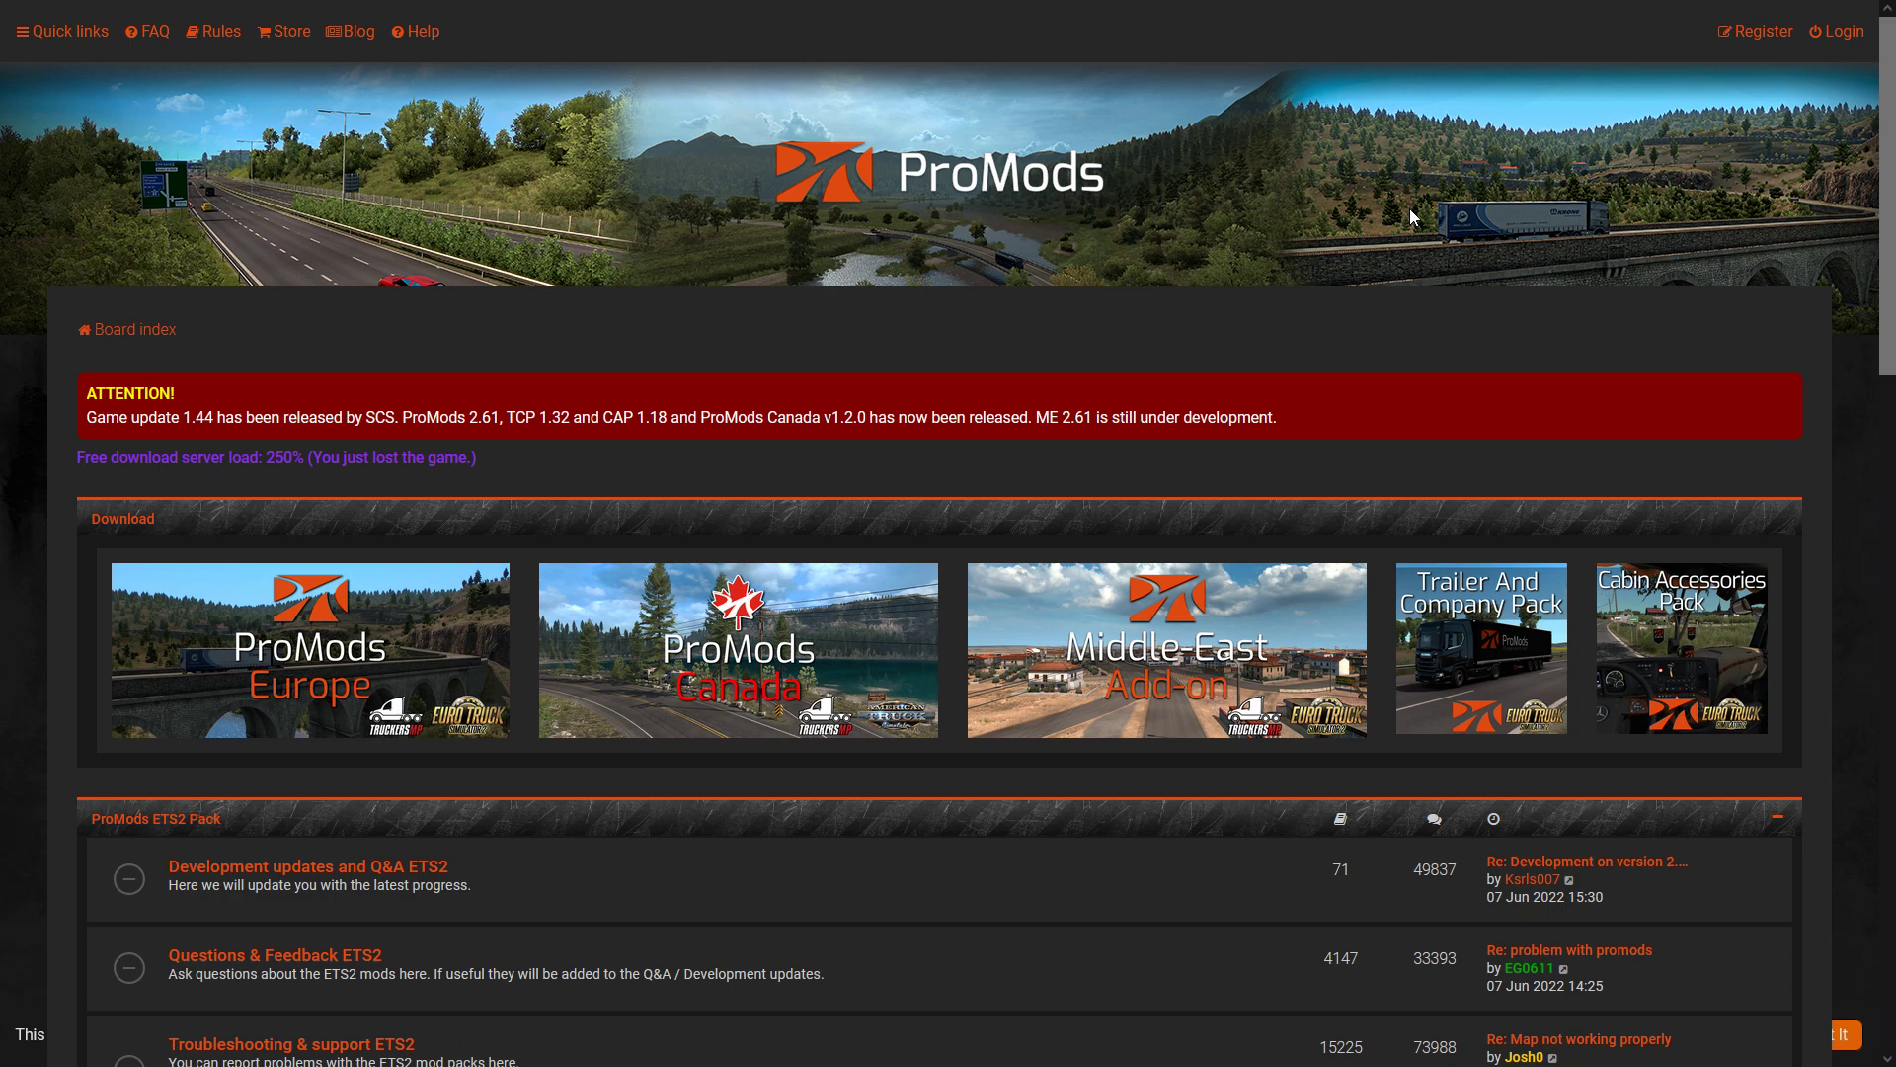
Dismiss the cookie bar and show the ETS2 compatibility table with ProMods v2.61 for game v1.44
click(1839, 32)
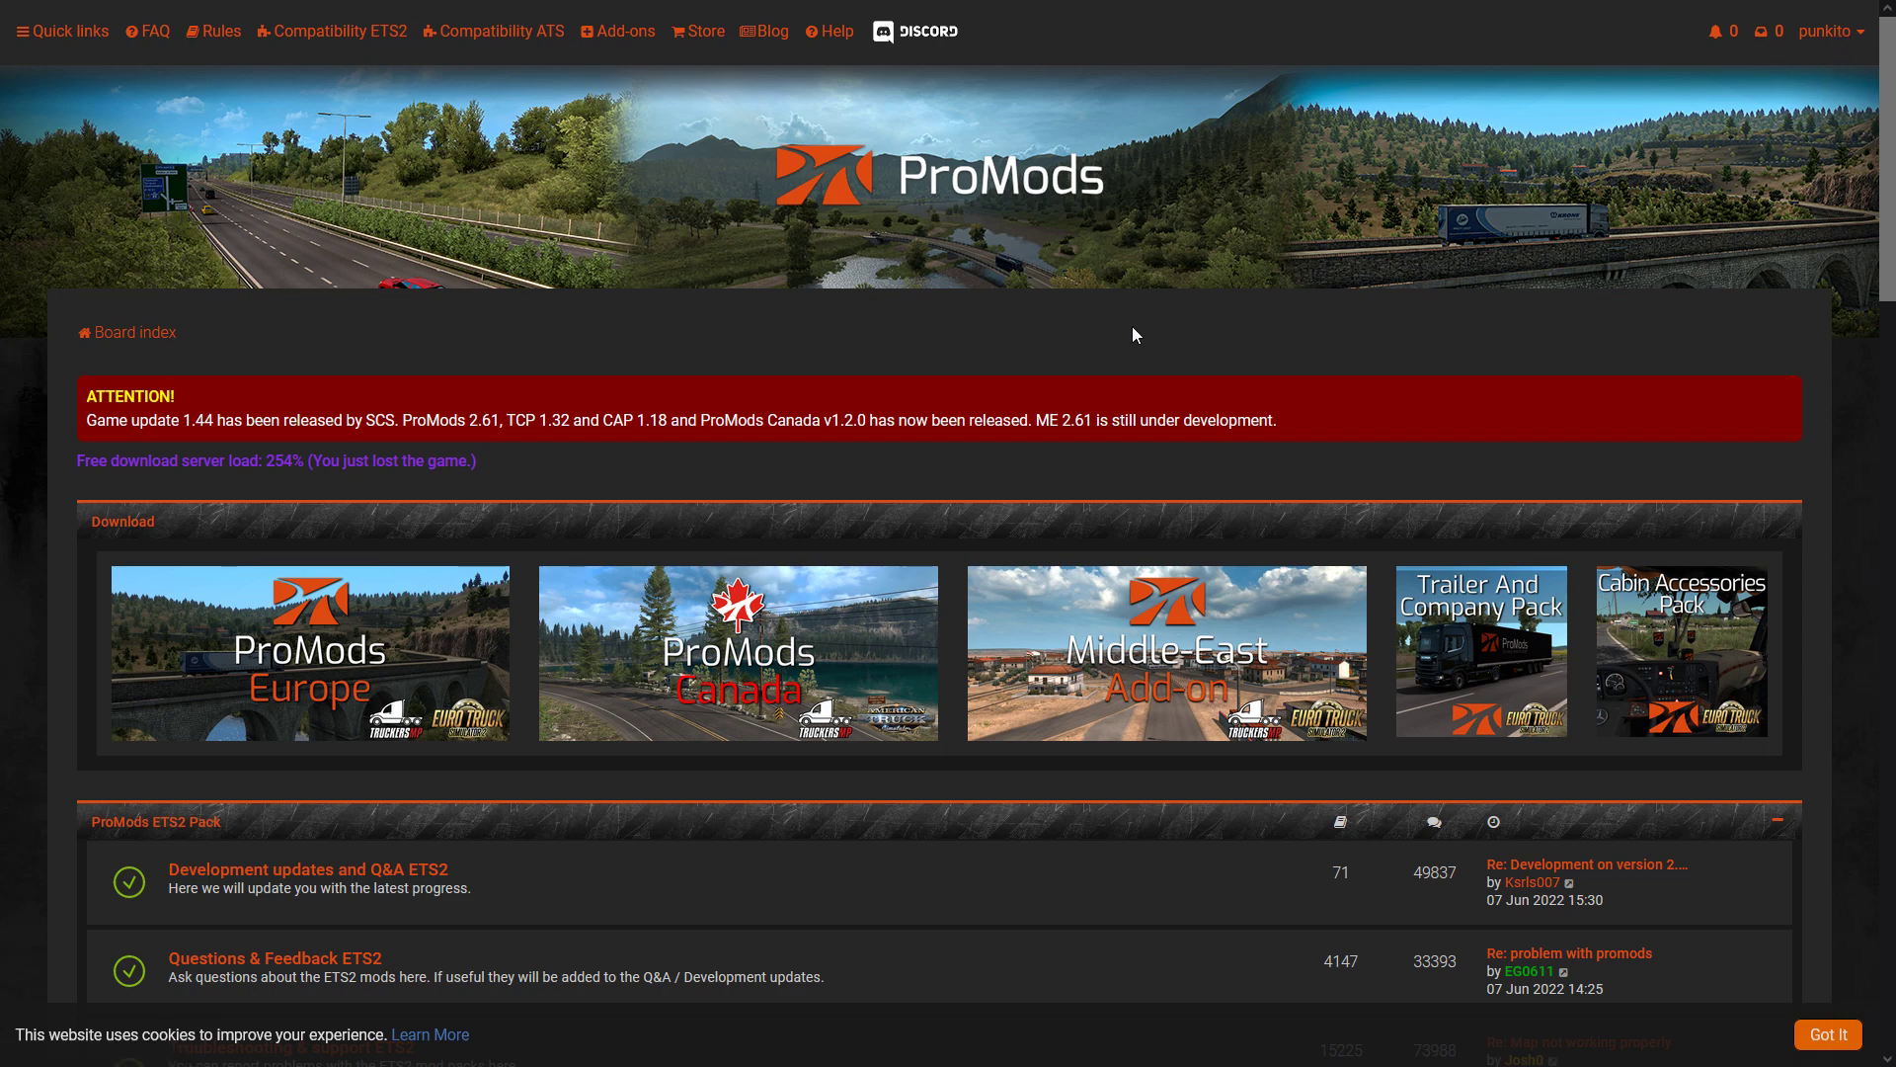
click(1813, 1035)
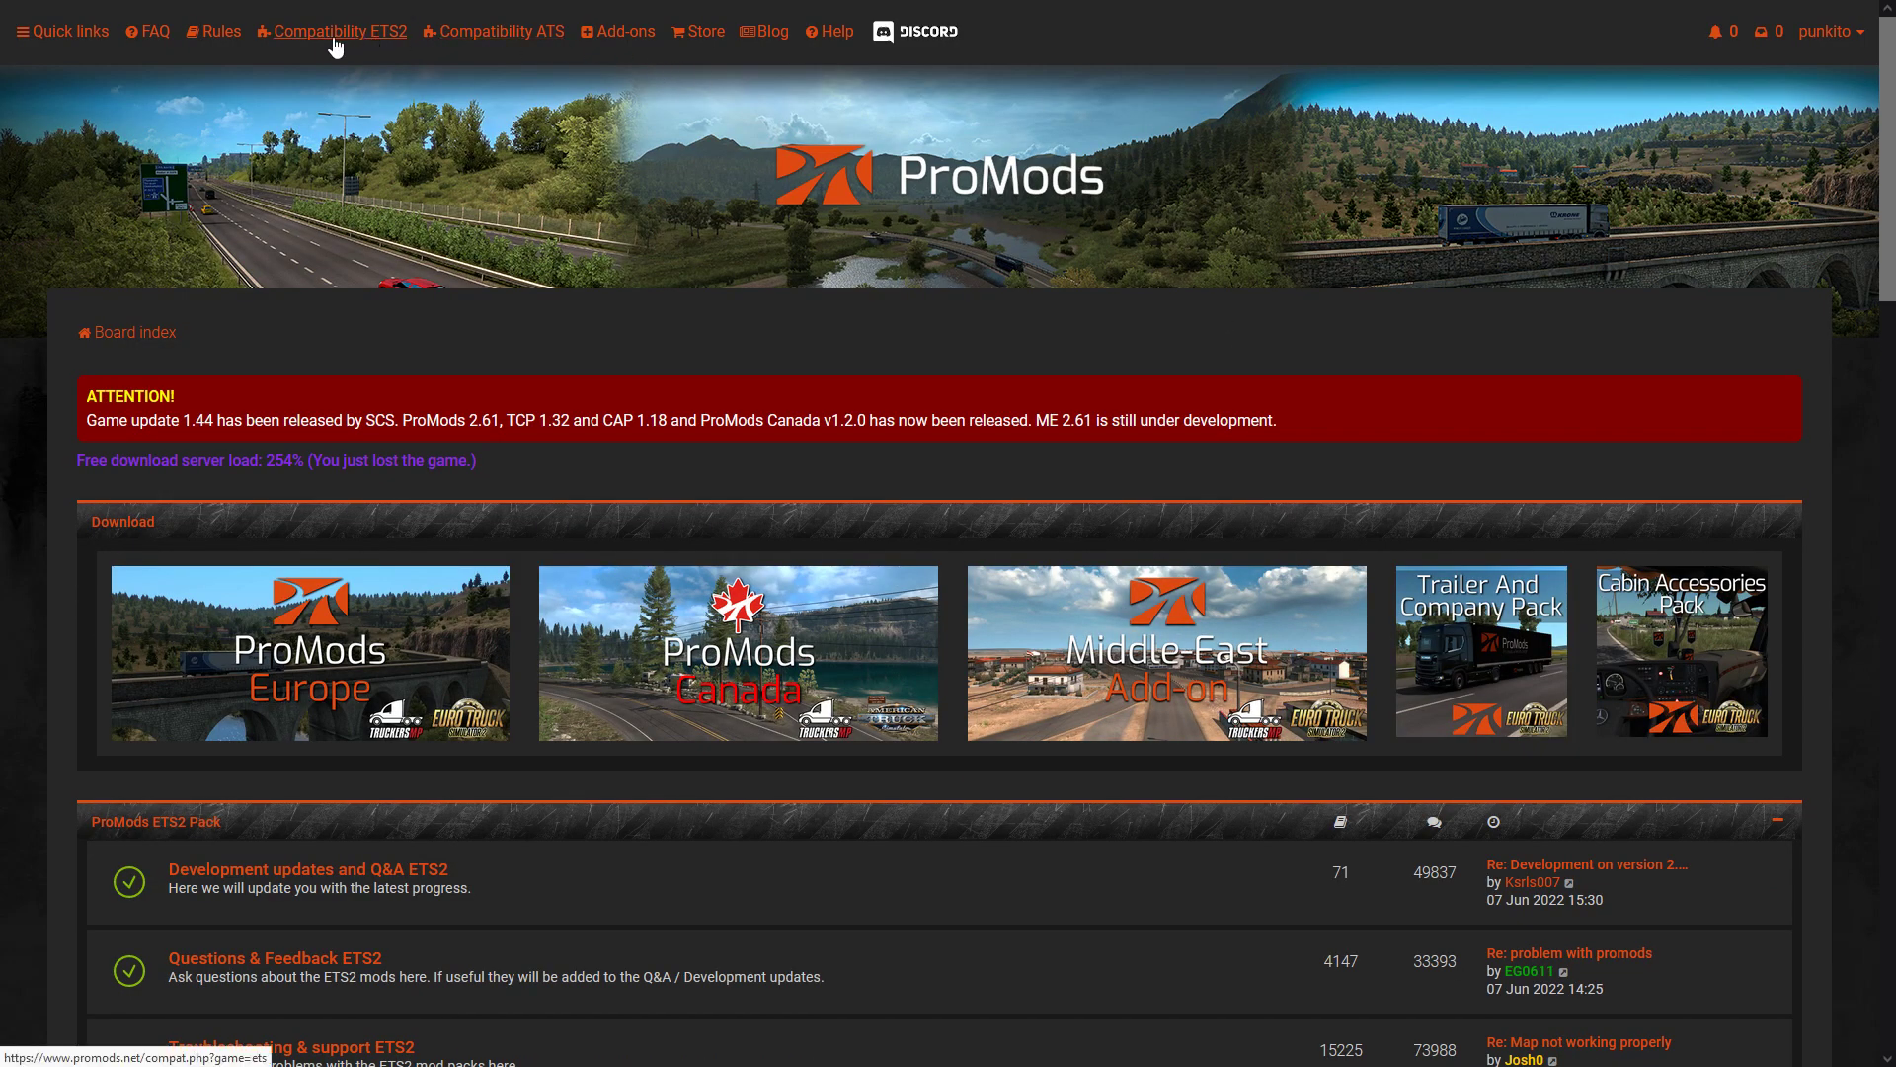
click(366, 33)
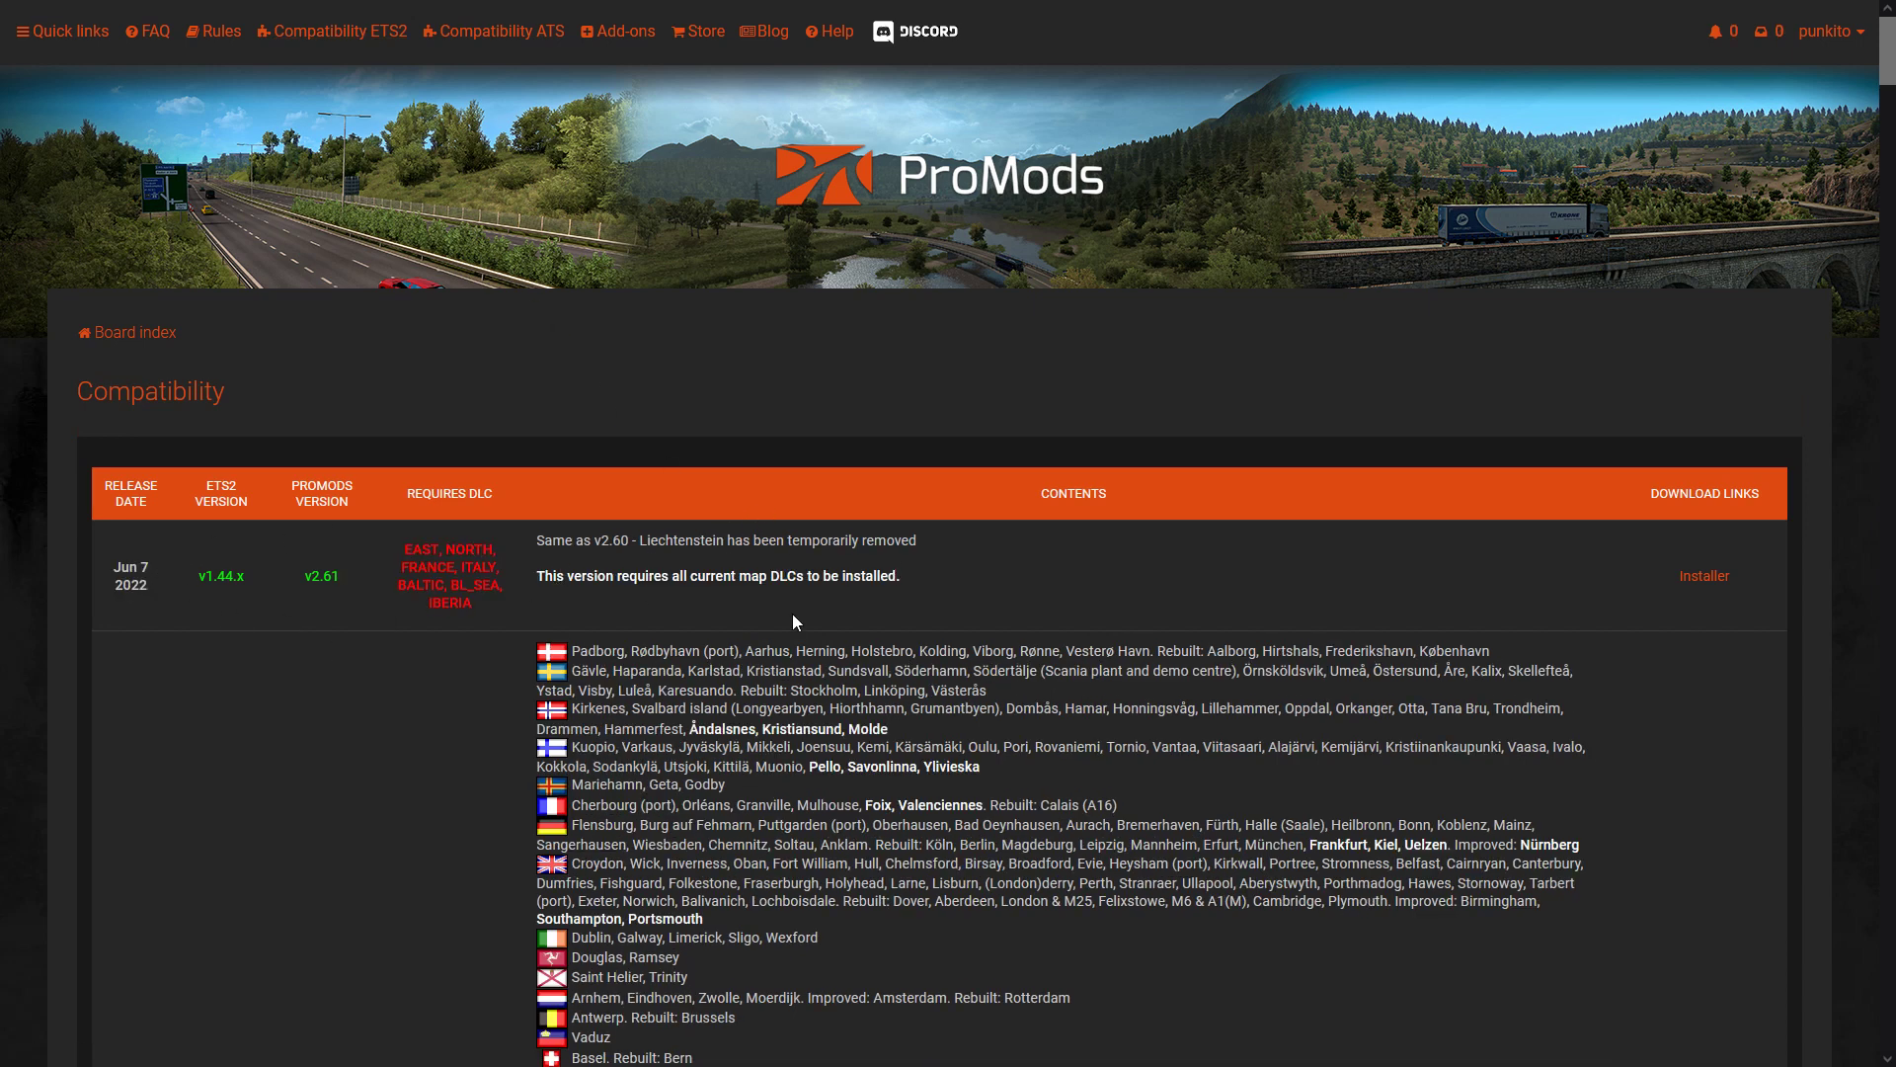
Start the ProMods 2.61 installer and open the def-file generator page from step 1 of 4
click(1694, 581)
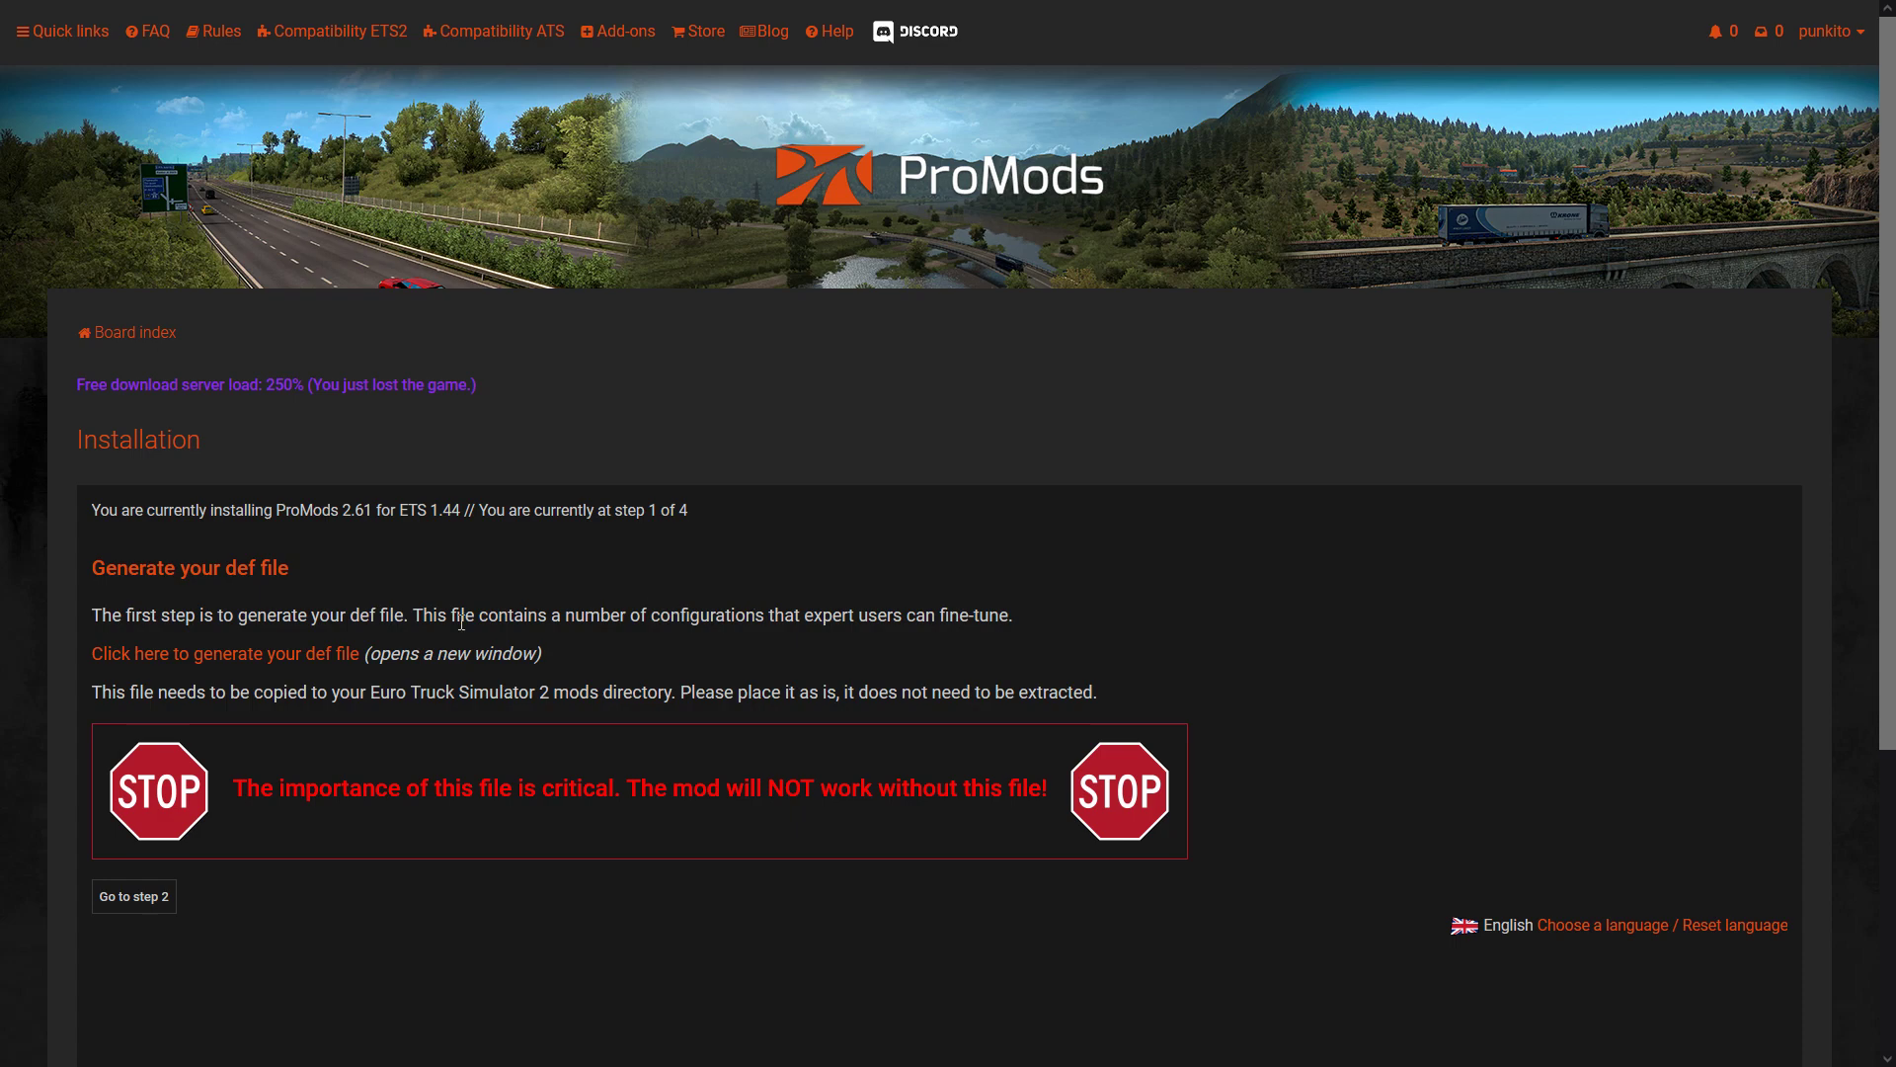
click(290, 659)
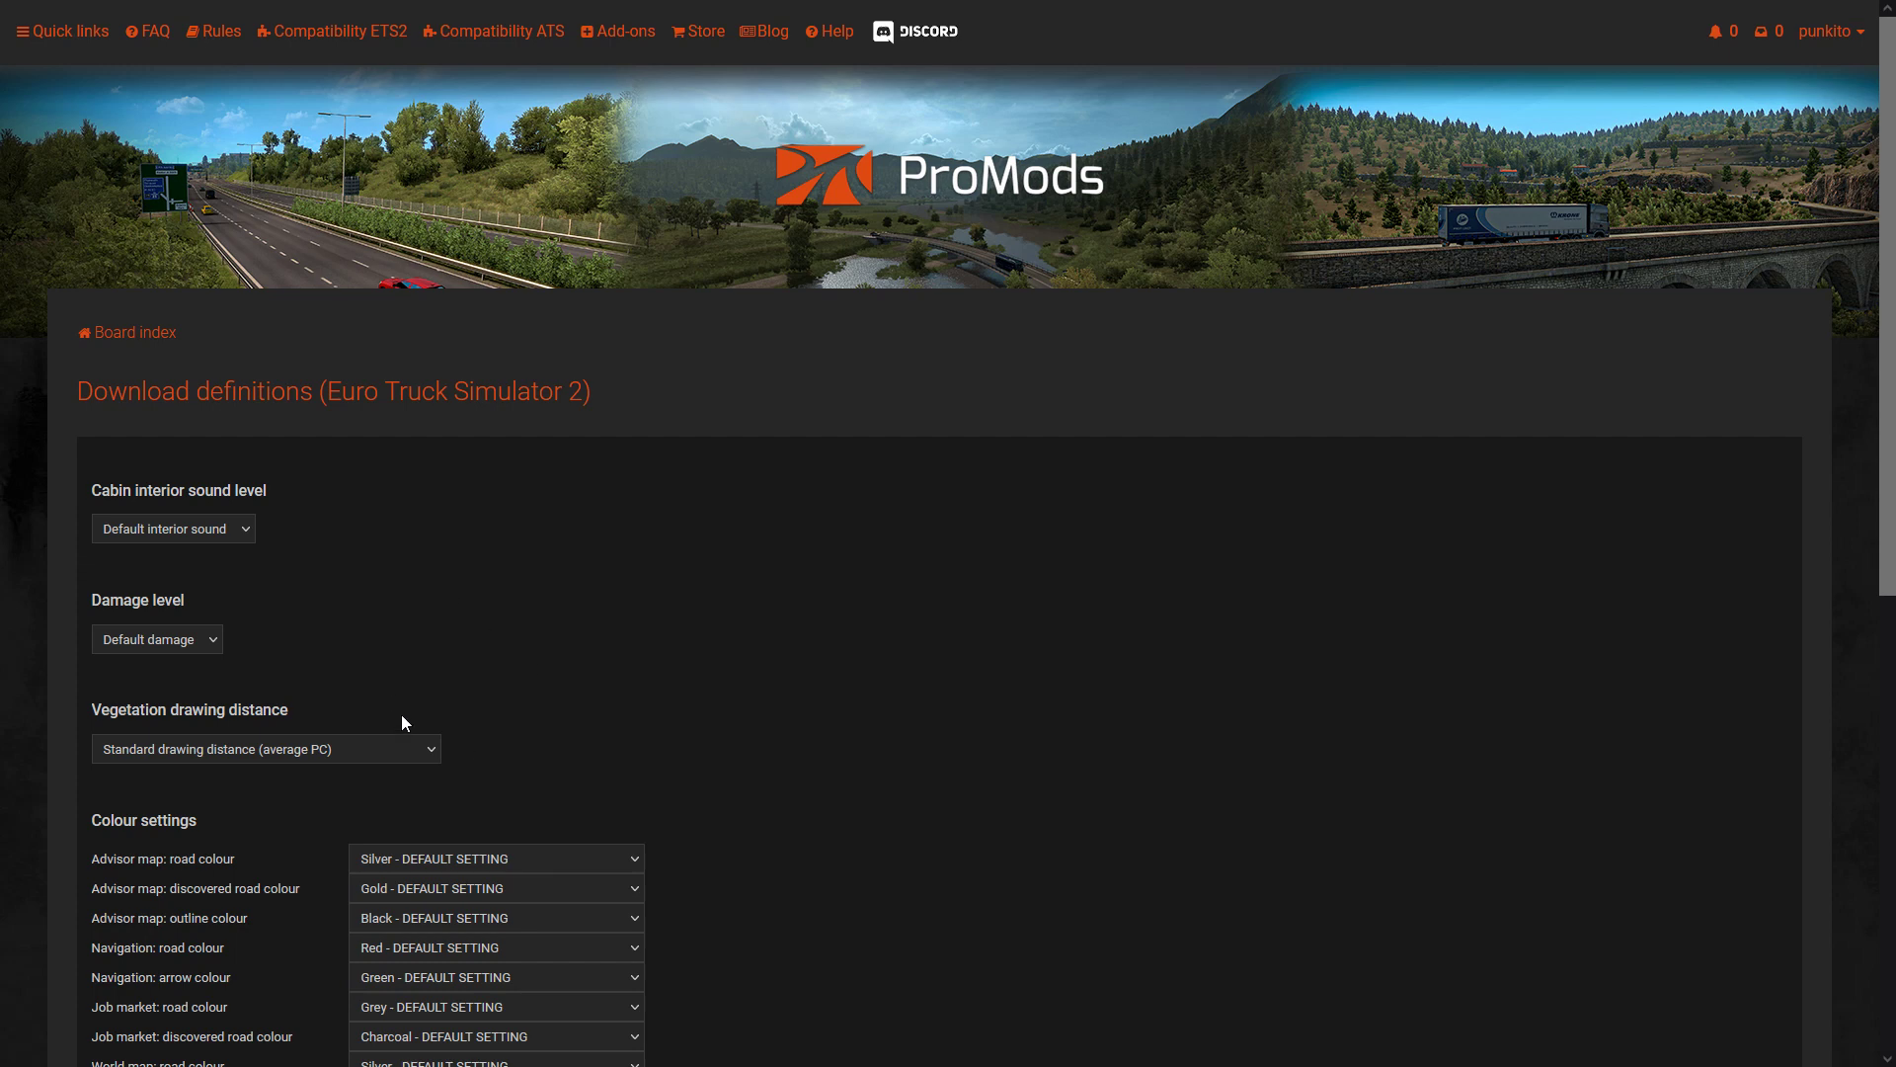
Generate and download promods-def-st-v261.scs with the Special Transport DLC option enabled
scroll(534, 733, down, 2)
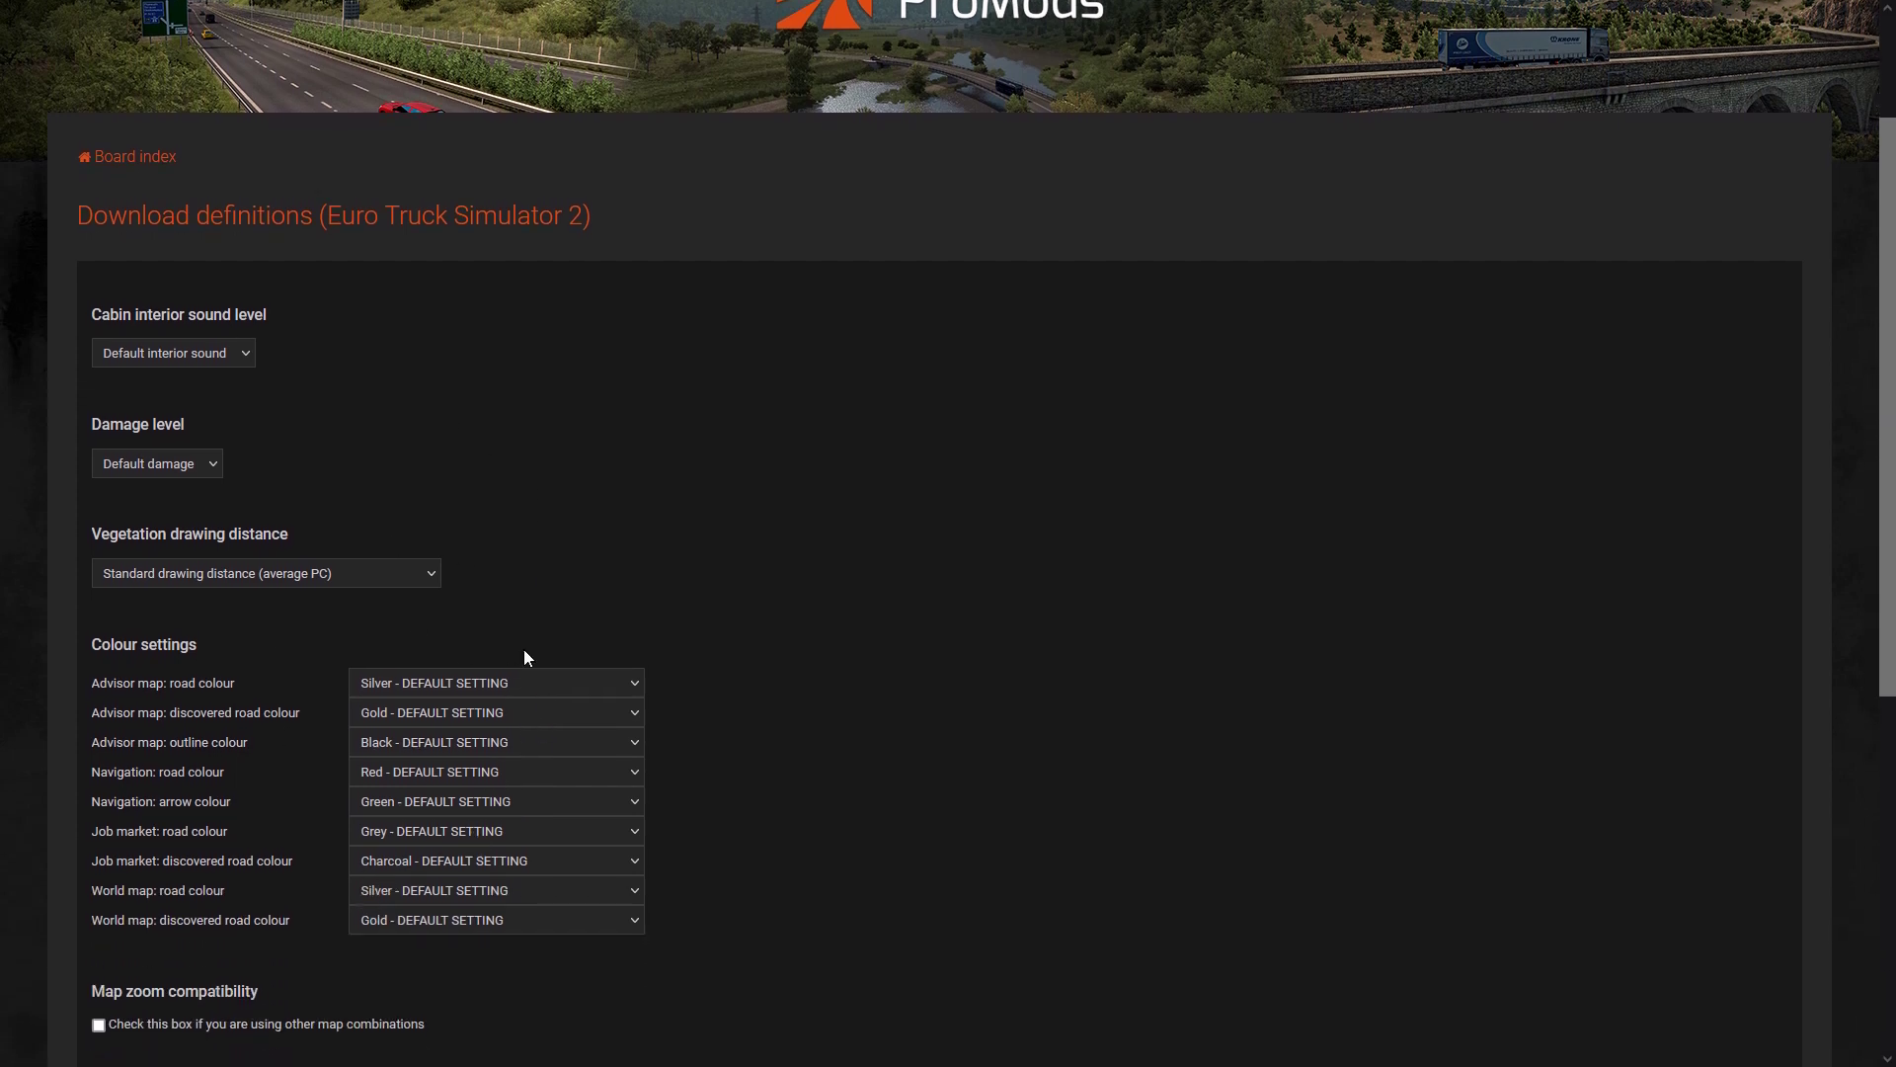
scroll(660, 673, down, 2)
scroll(532, 738, down, 2)
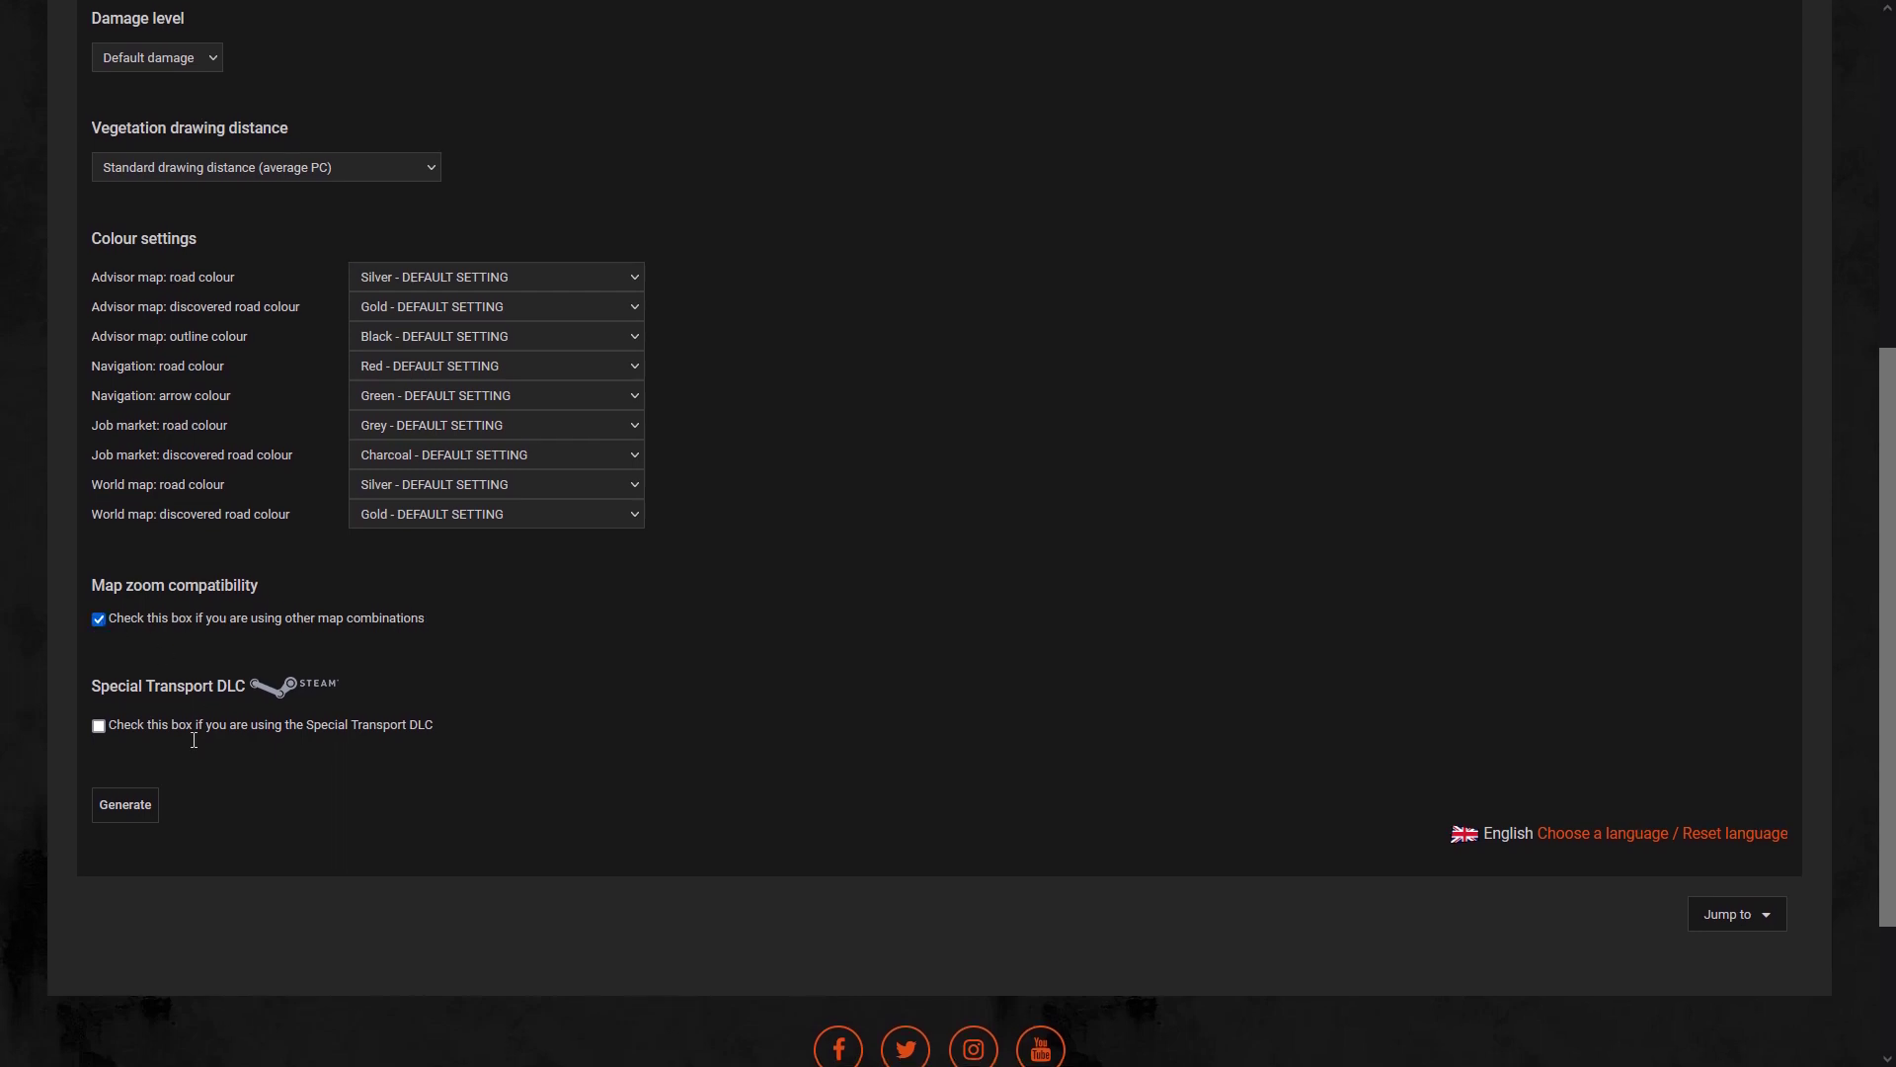
click(99, 726)
click(155, 808)
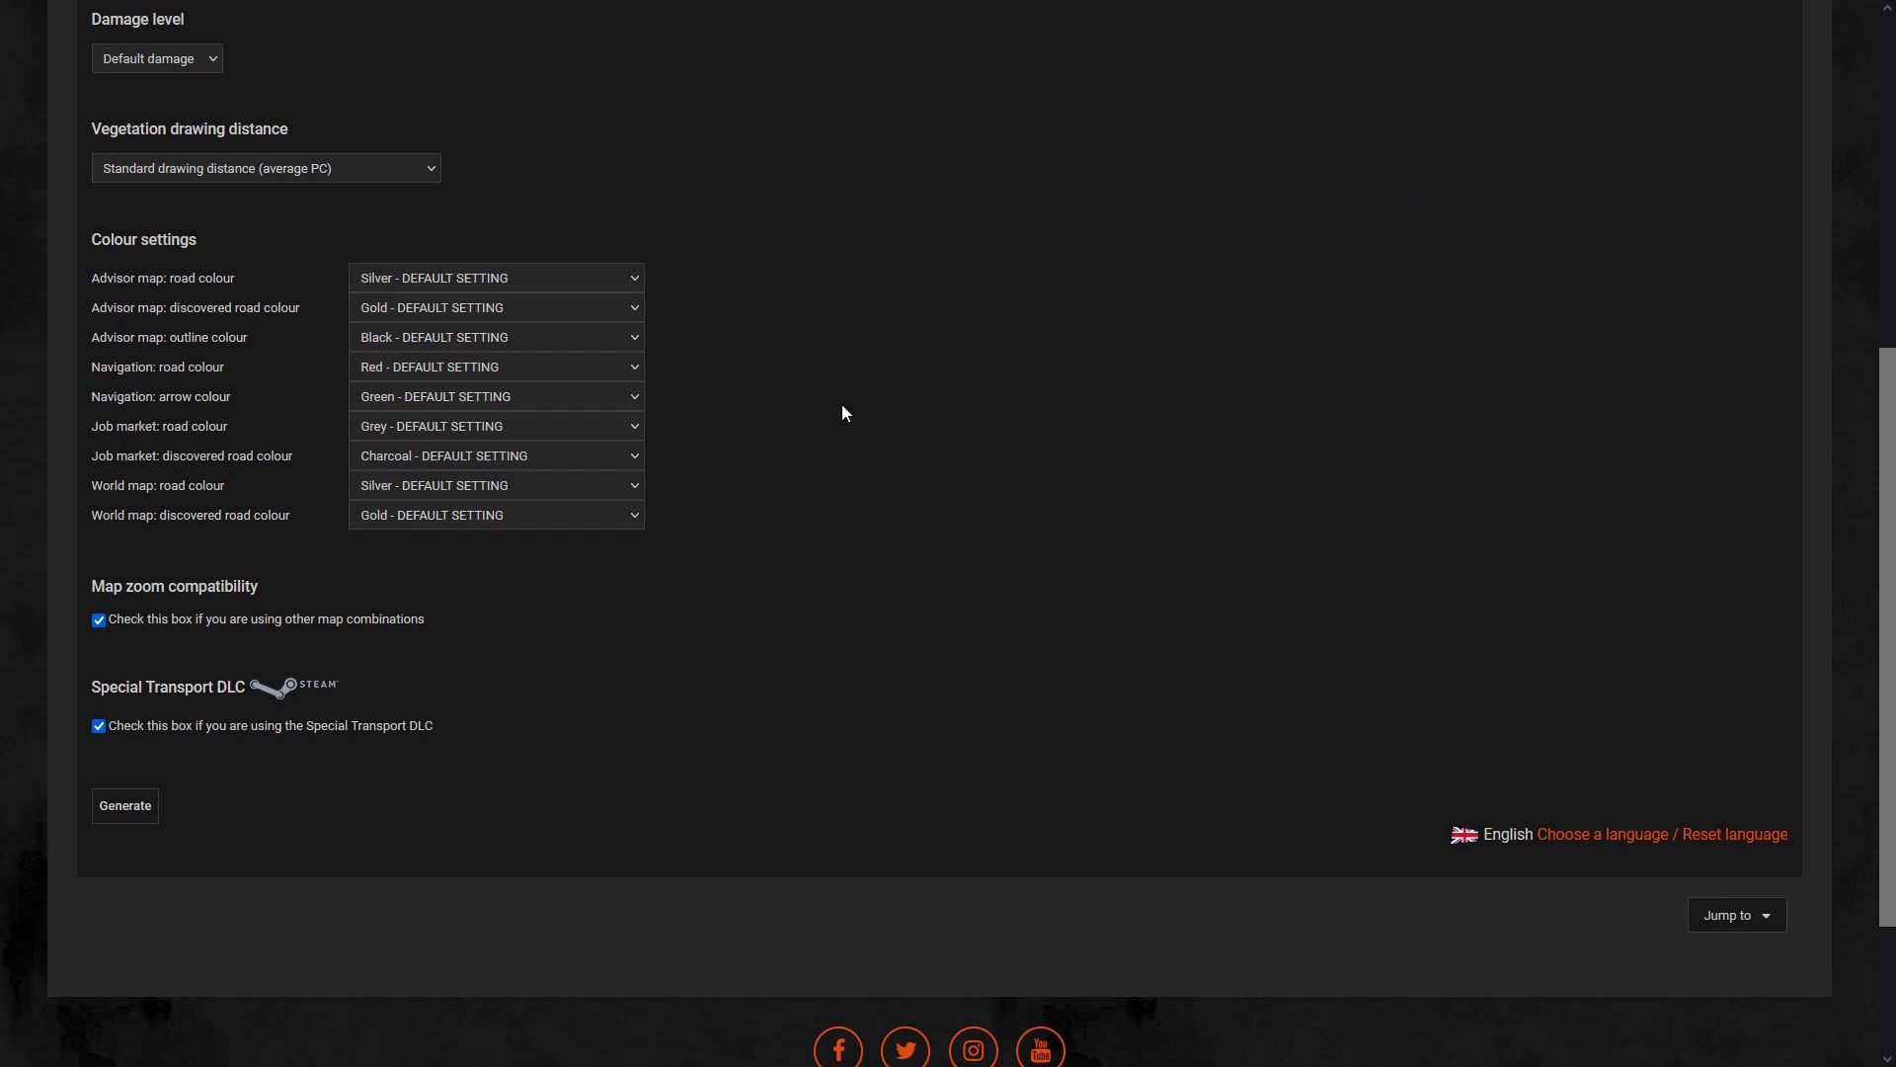
scroll(841, 412, up, 1)
scroll(861, 465, up, 4)
scroll(862, 470, up, 2)
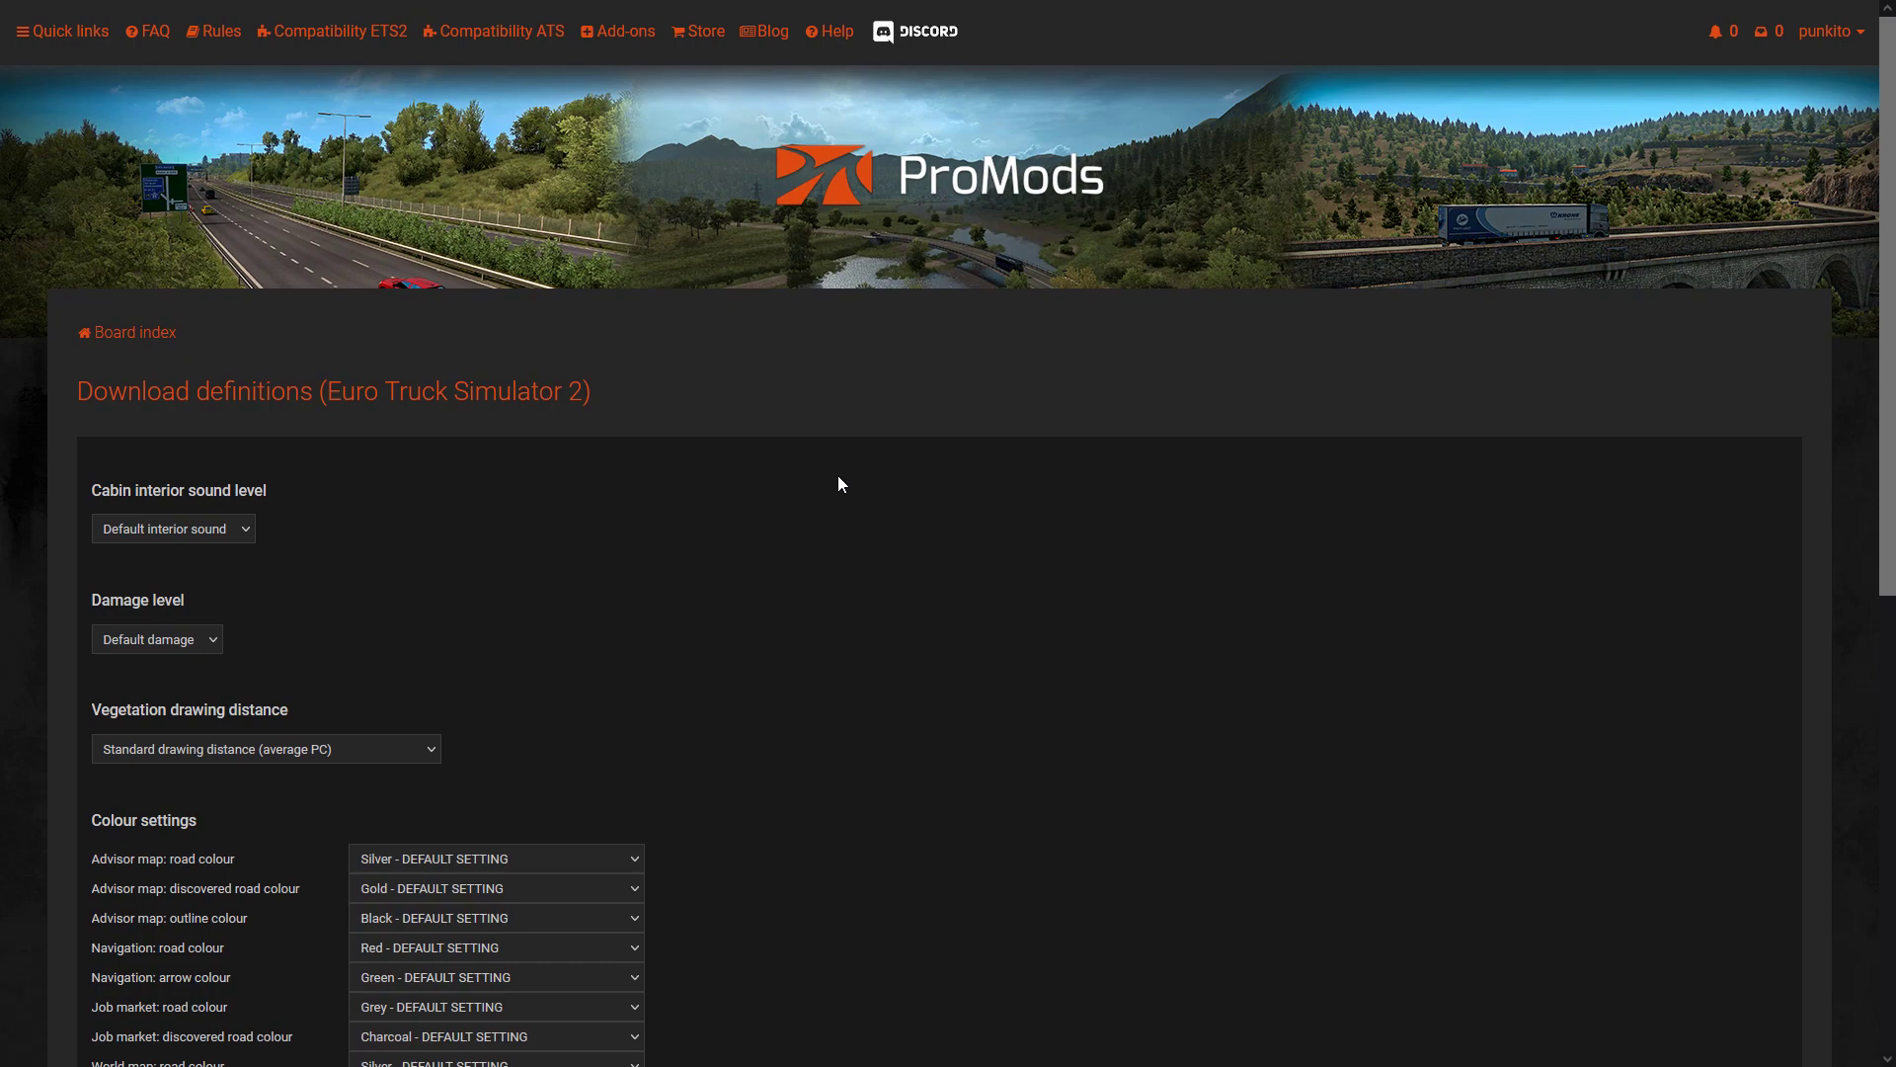
scroll(838, 479, down, 2)
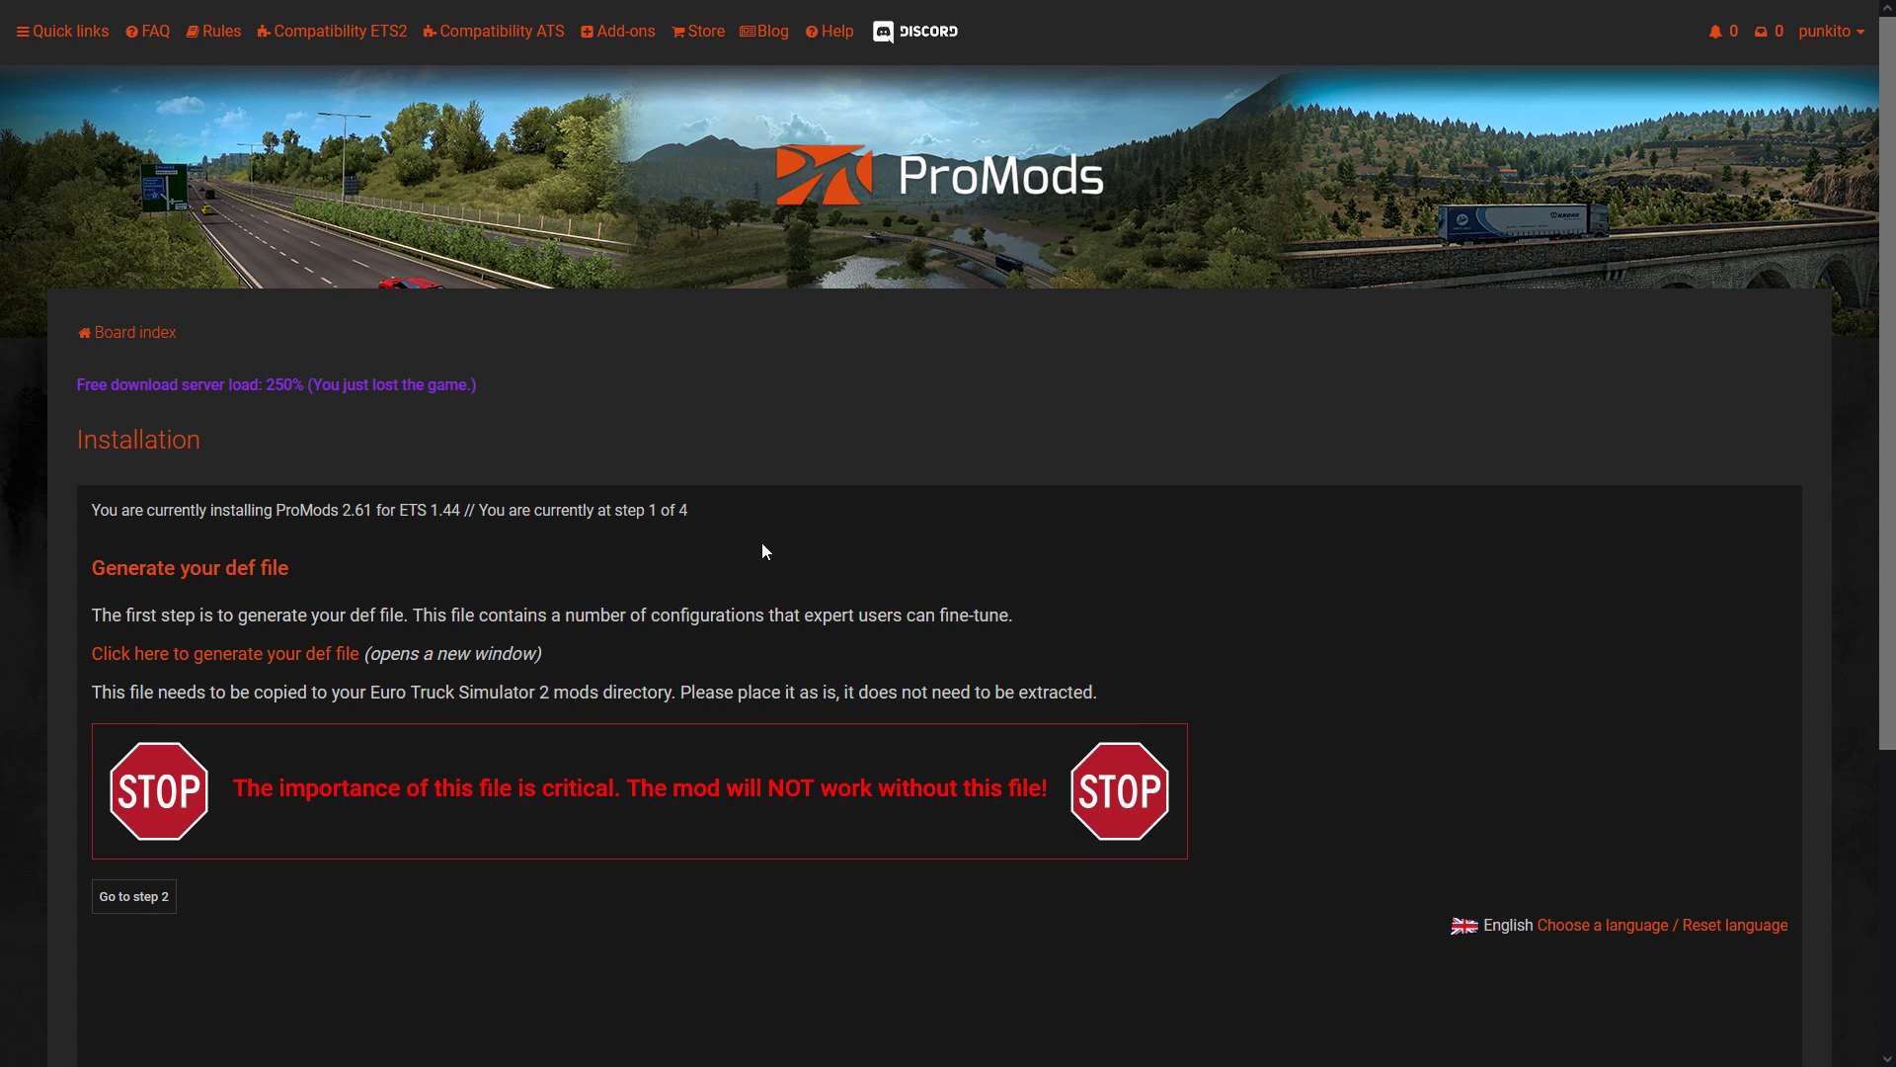
Advance to step 2 and choose the Premium single-archive download, landing on the €1.00 PayLoadz page
click(151, 900)
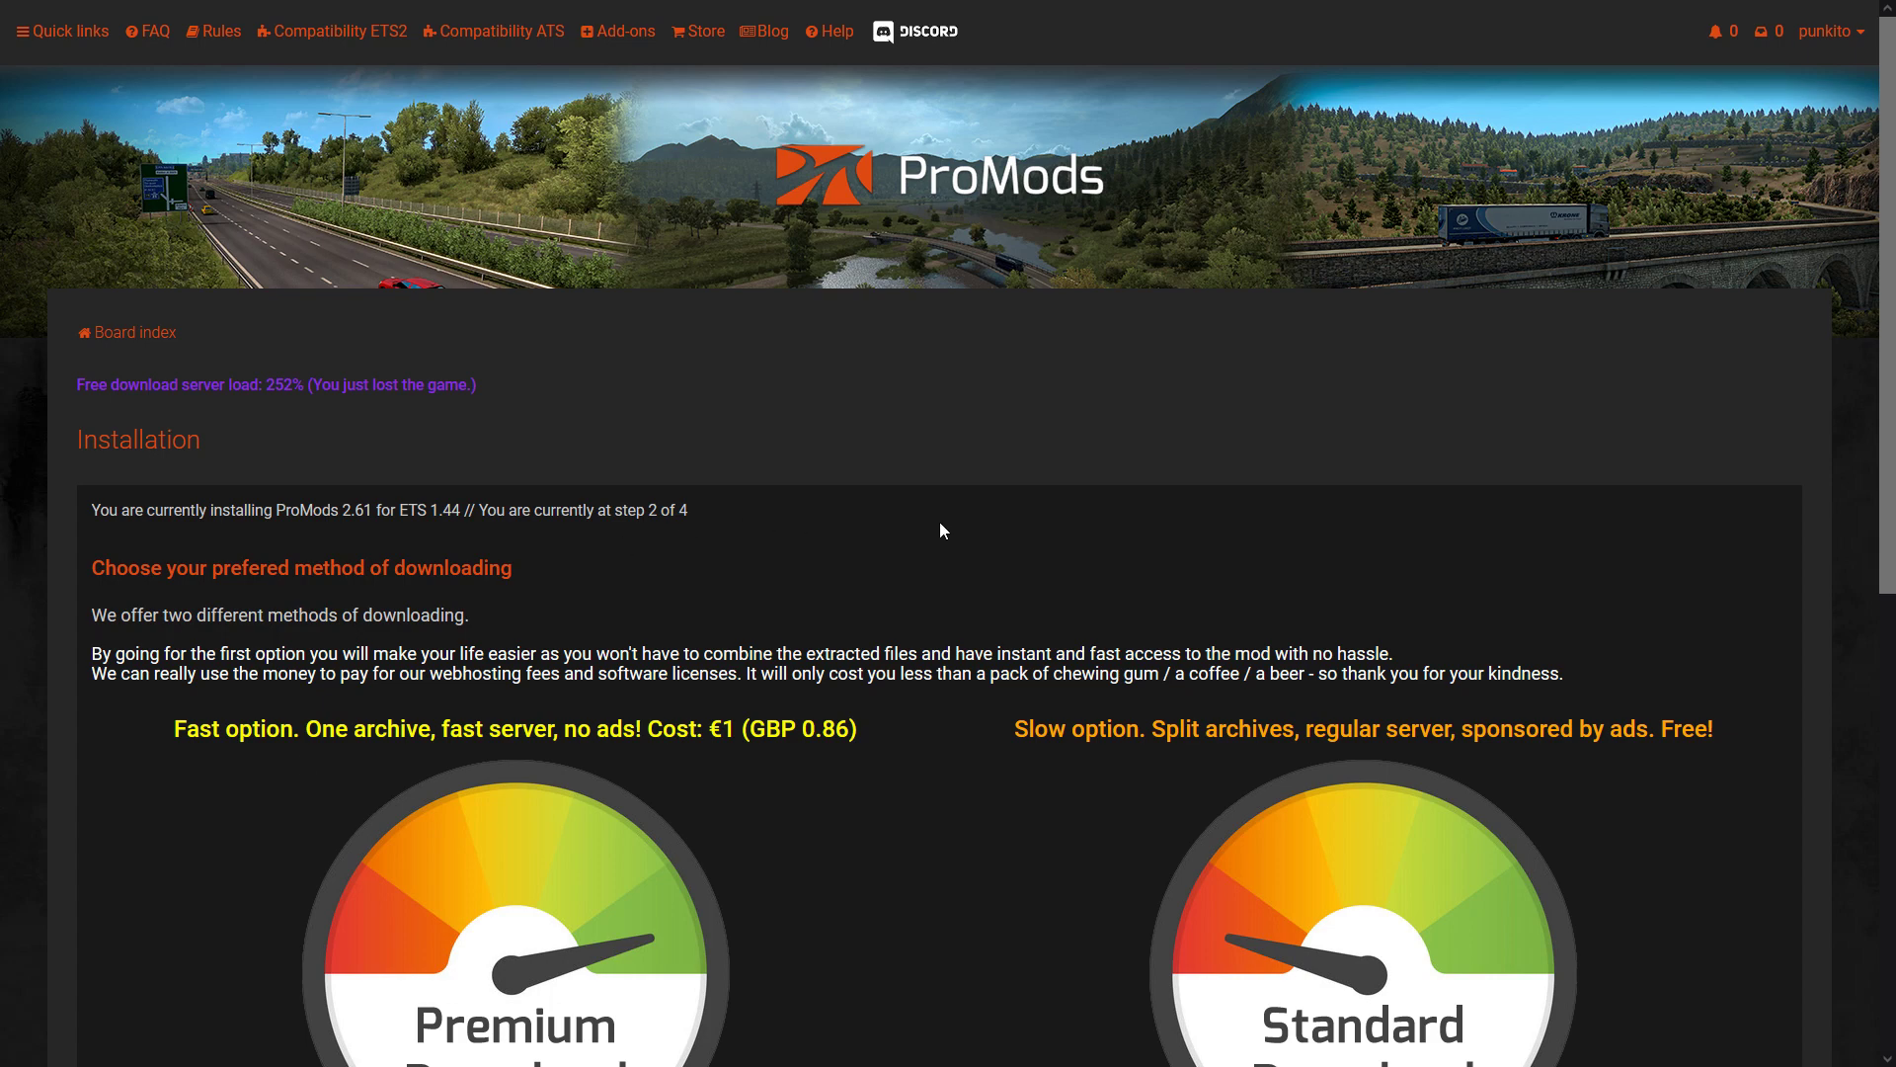
scroll(940, 522, down, 2)
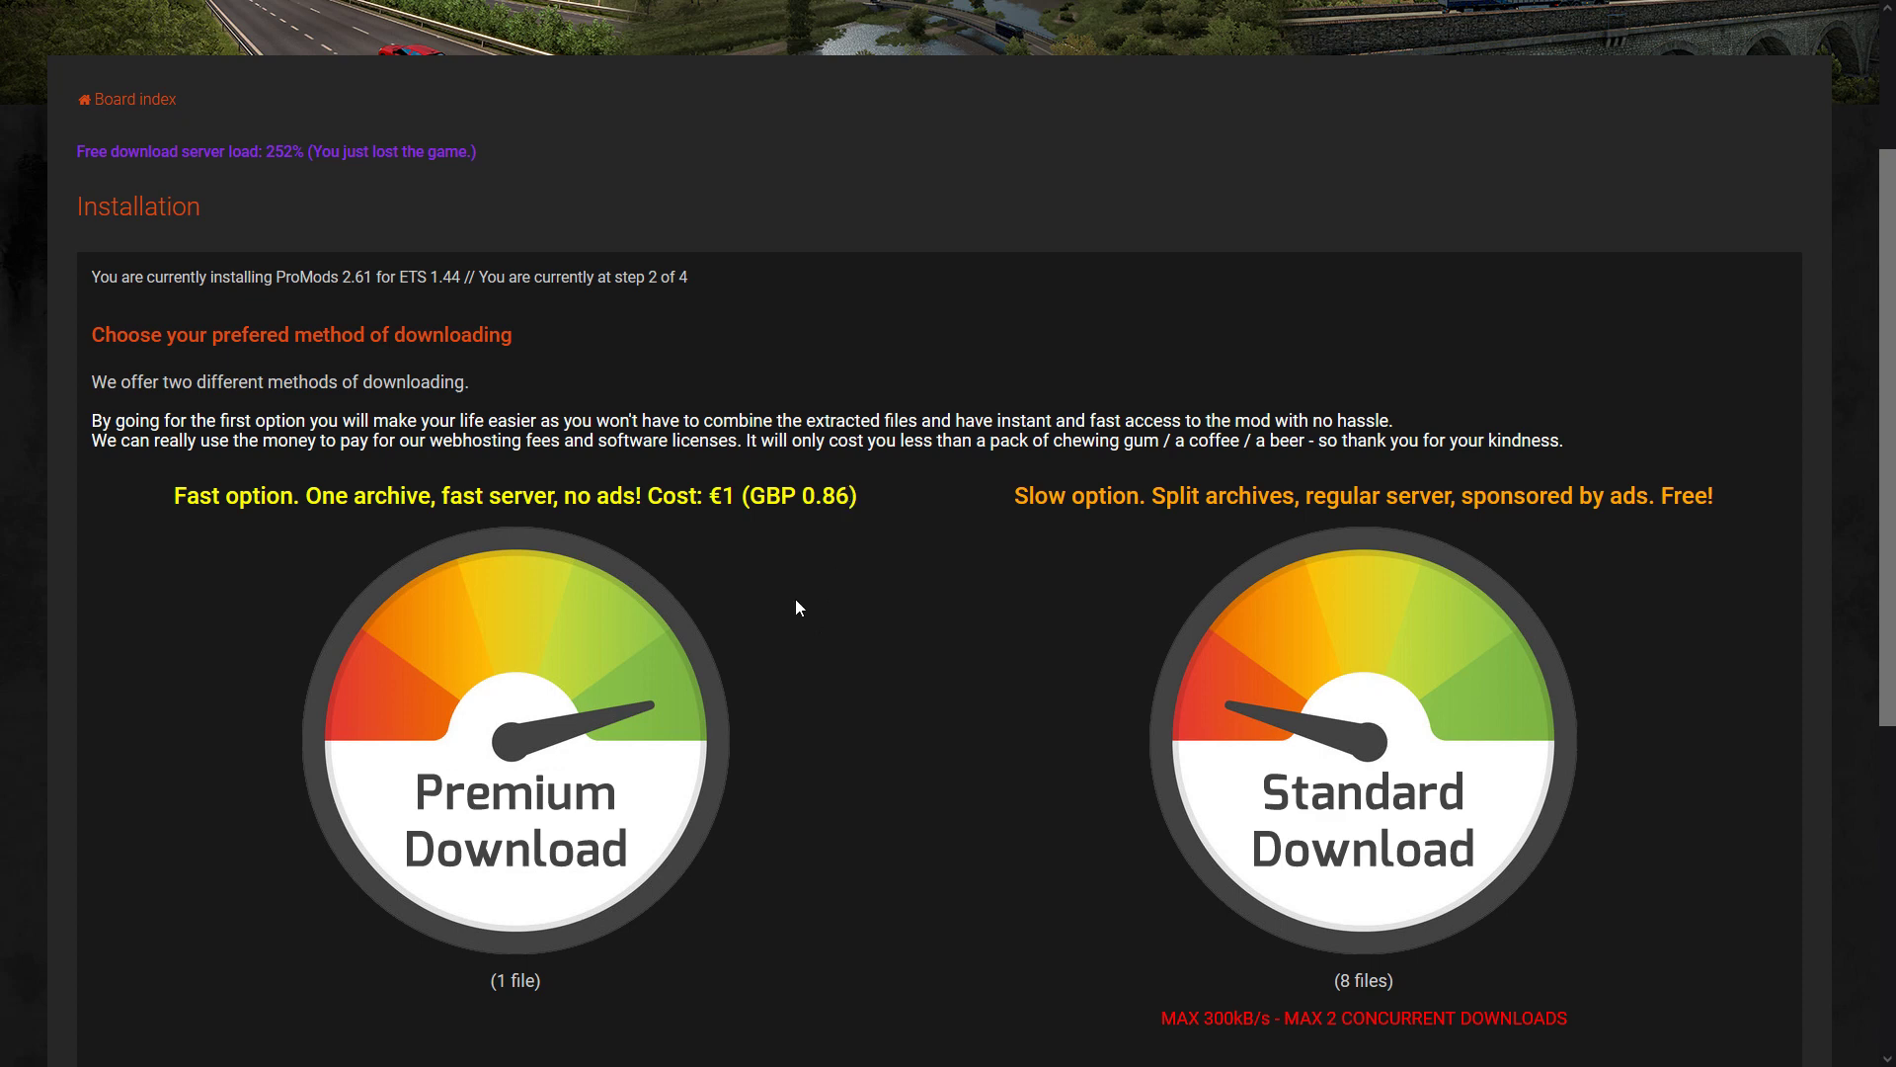
scroll(796, 606, down, 3)
scroll(792, 607, up, 2)
scroll(792, 606, down, 1)
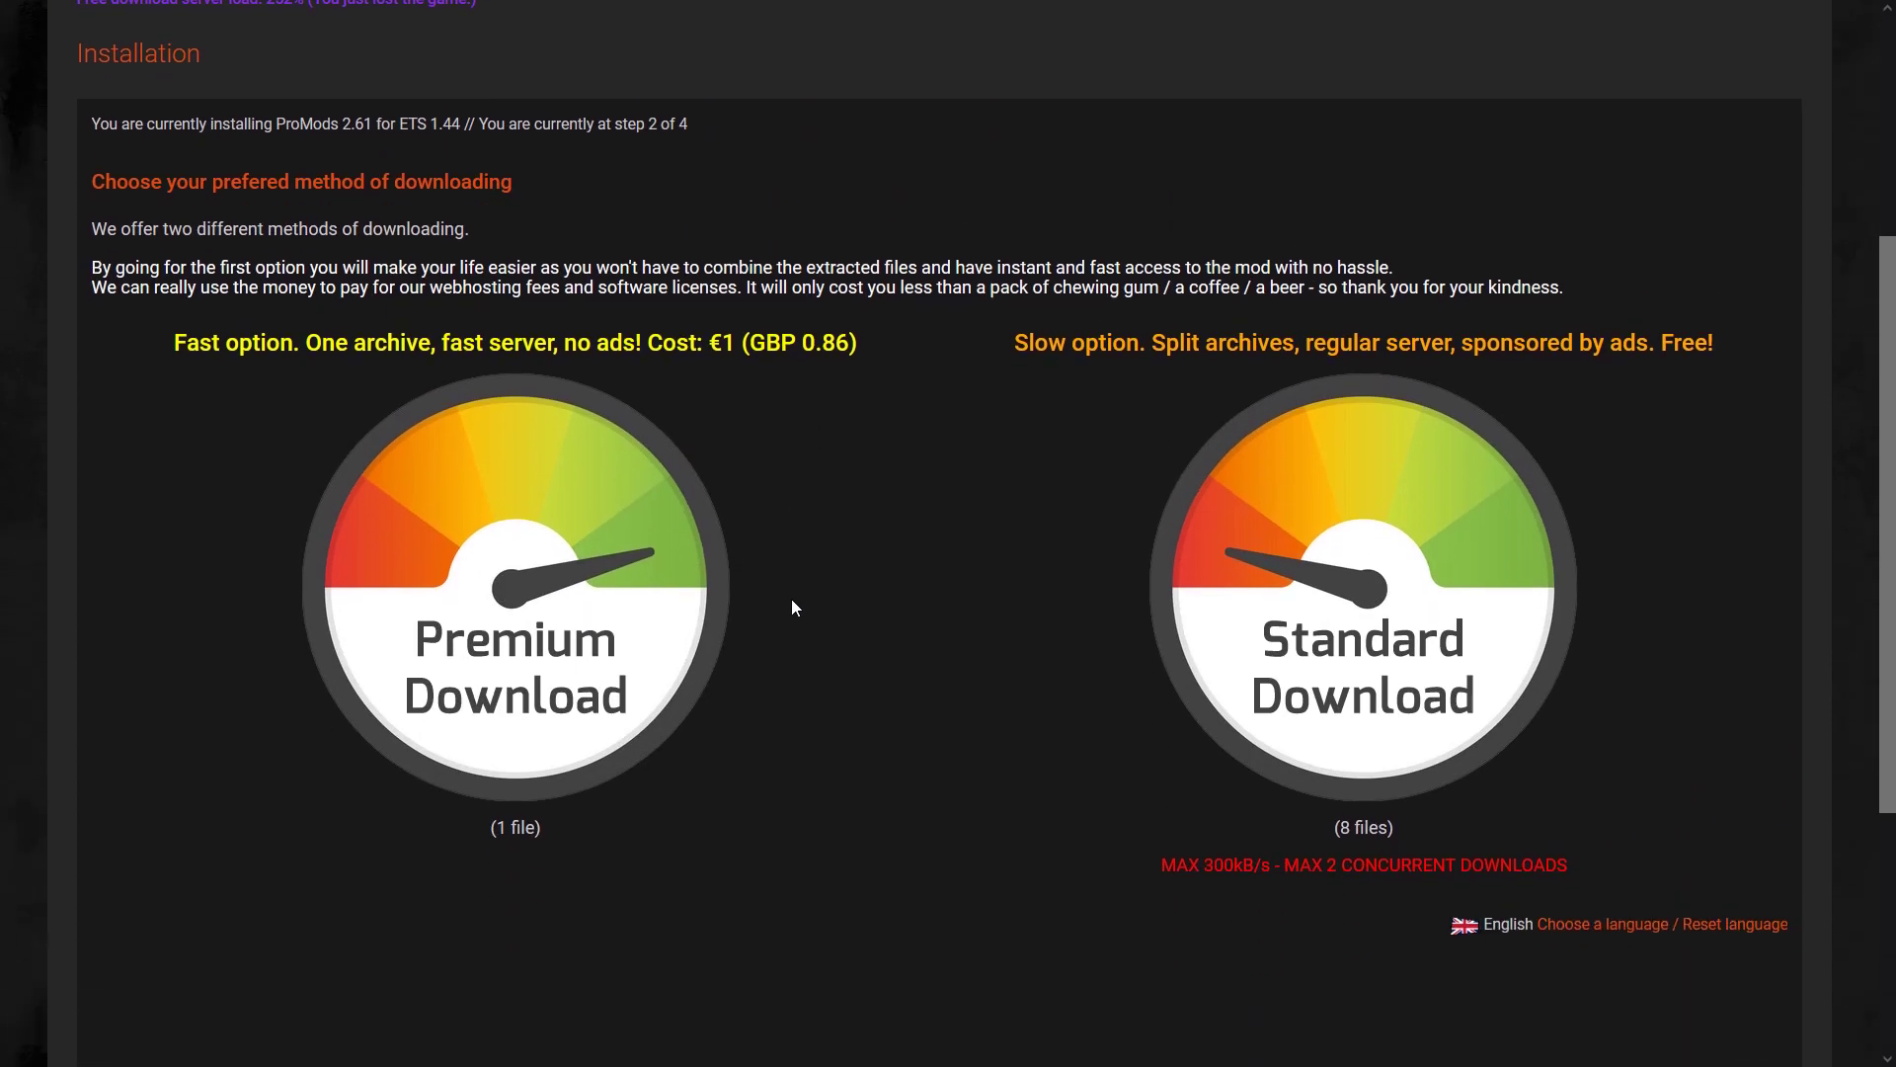
scroll(792, 606, up, 2)
scroll(770, 598, down, 3)
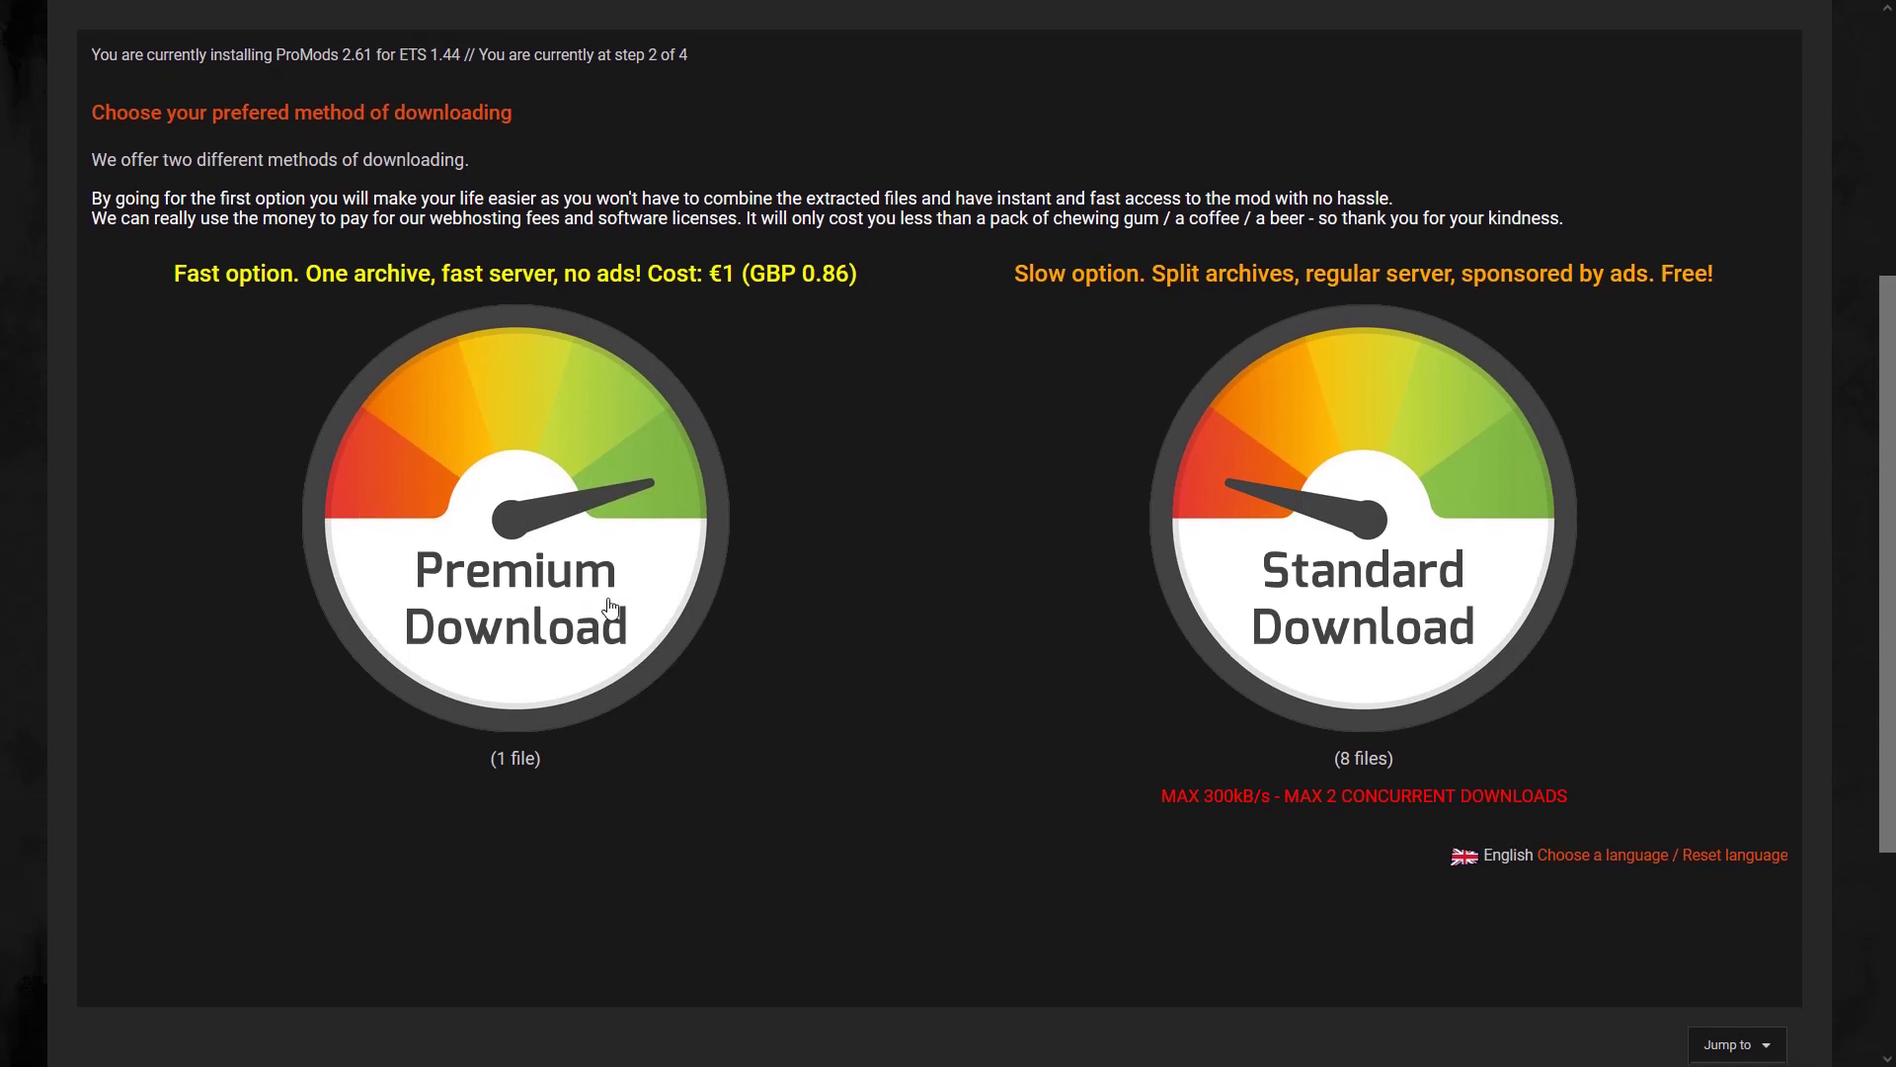
scroll(774, 569, up, 1)
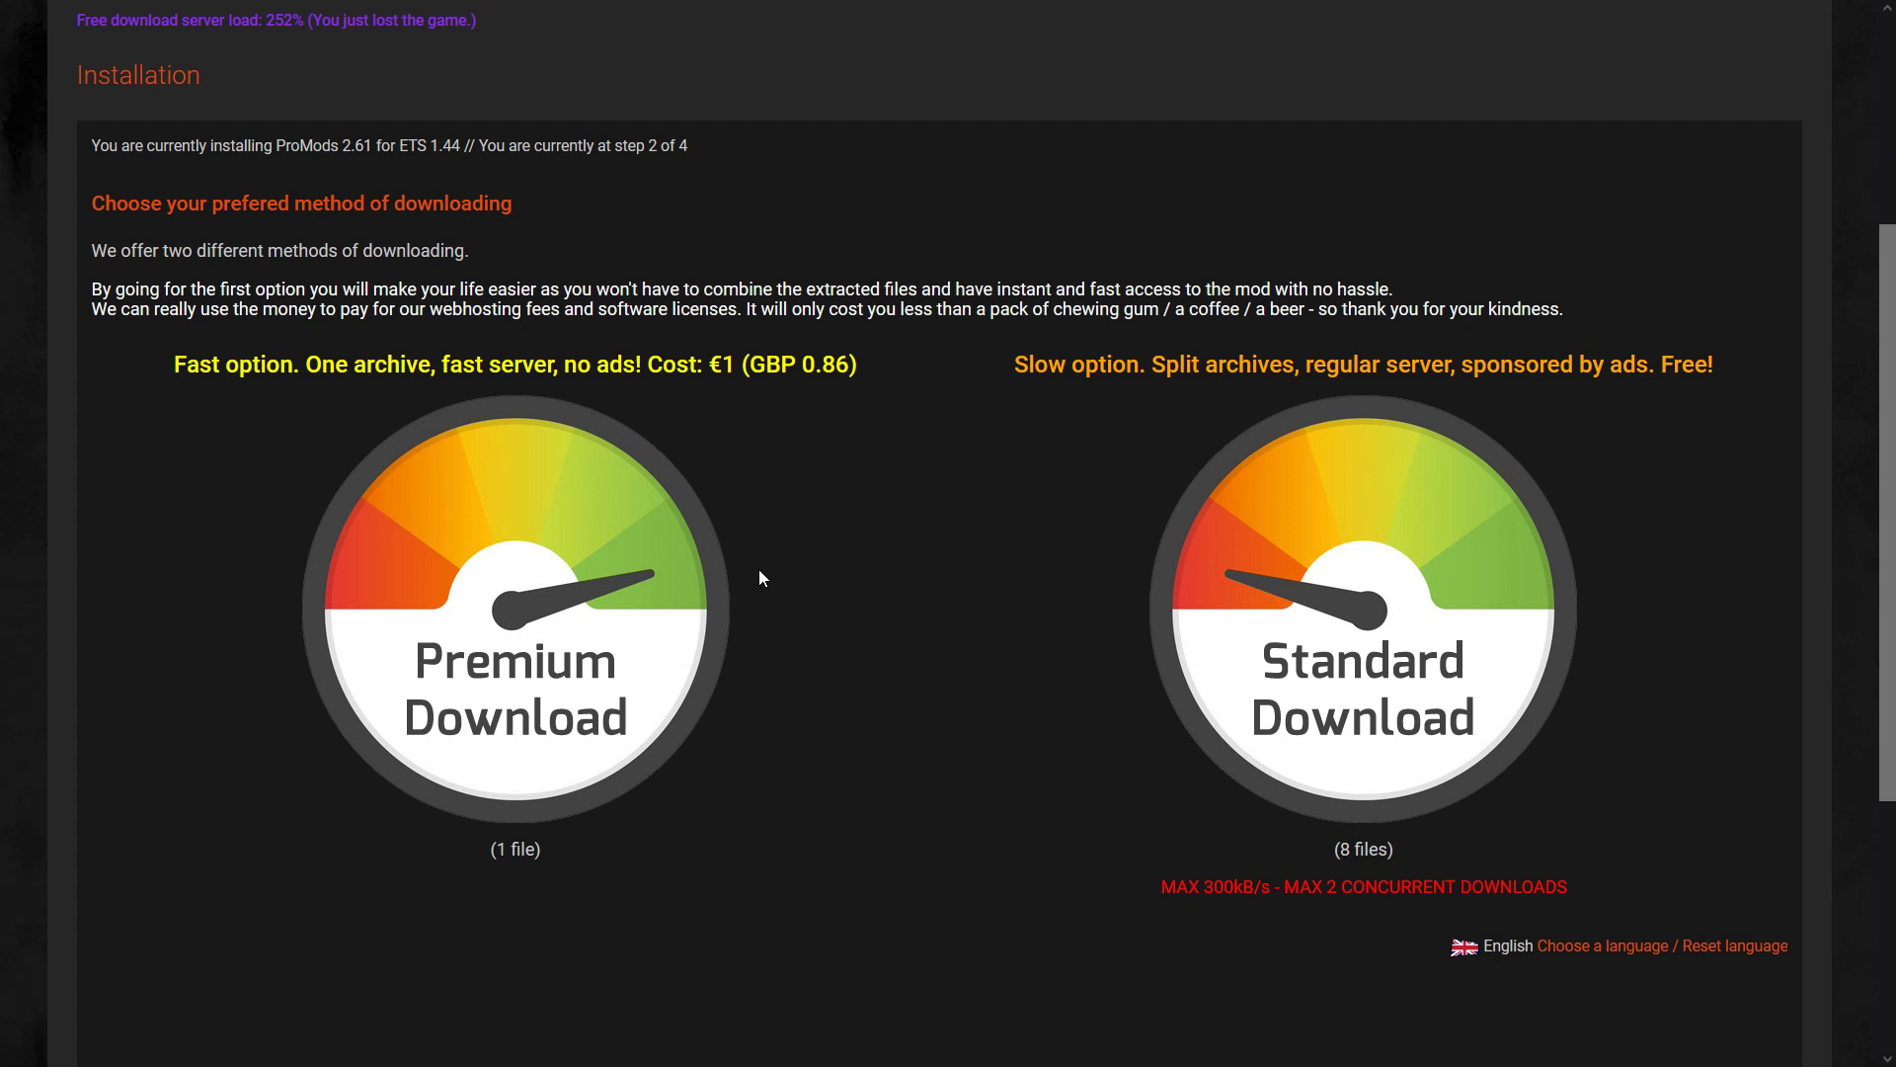
click(555, 599)
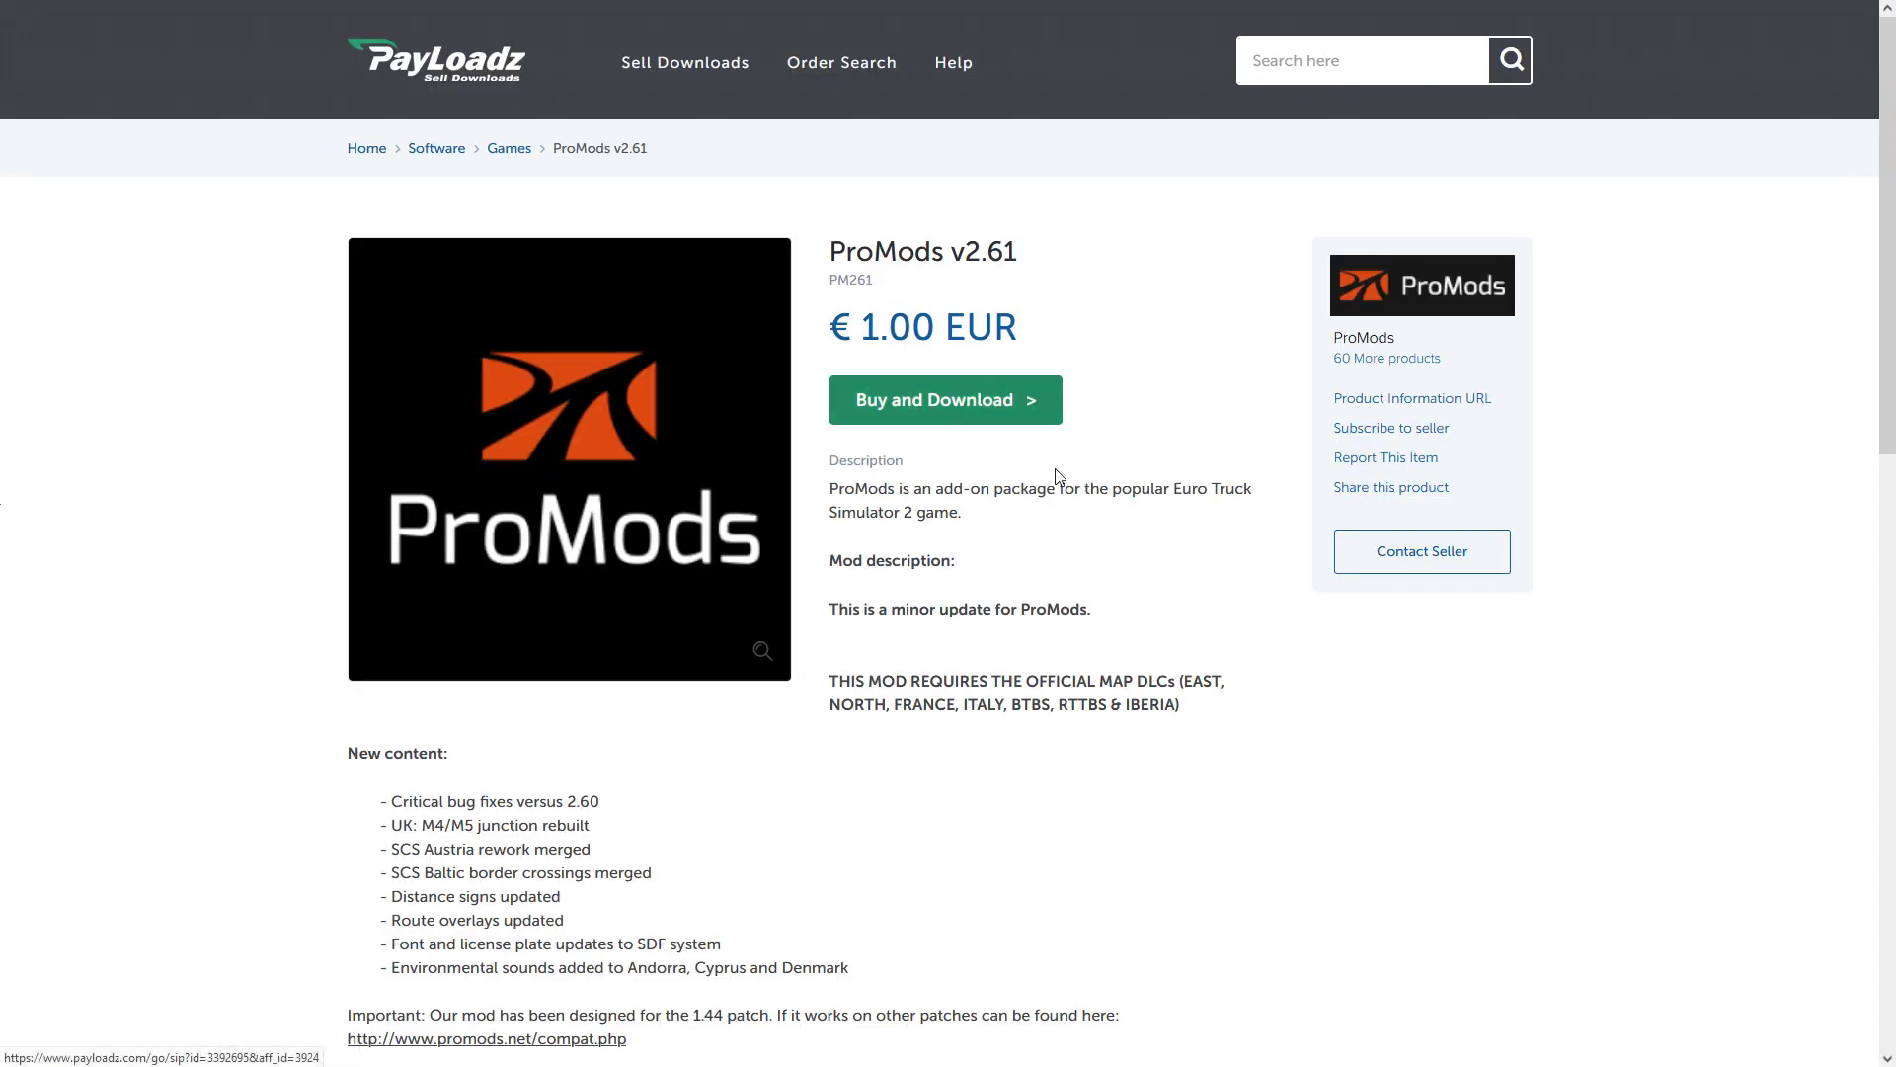
Leave the €1.00 Payloadz page and pick the free Standard Download with split archives instead
scroll(1092, 489, down, 5)
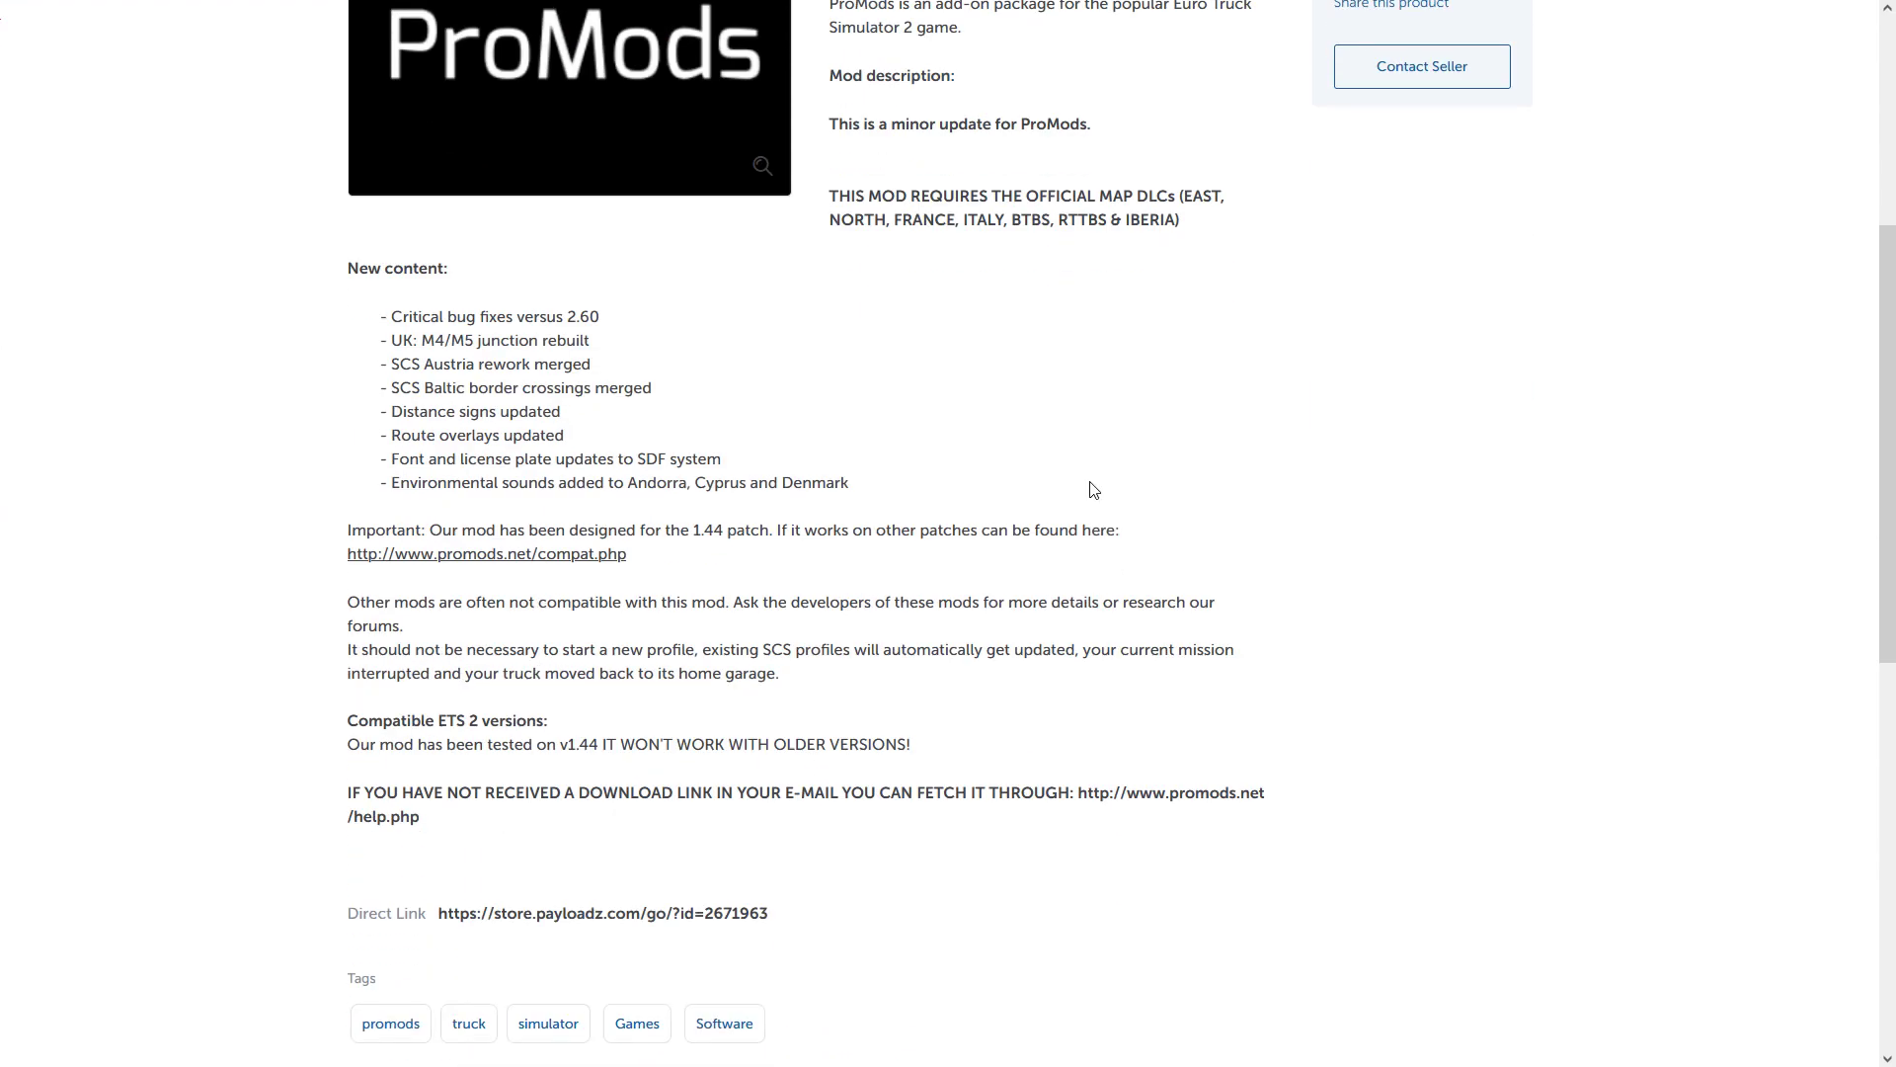
key(ctrl+w)
click(20, 64)
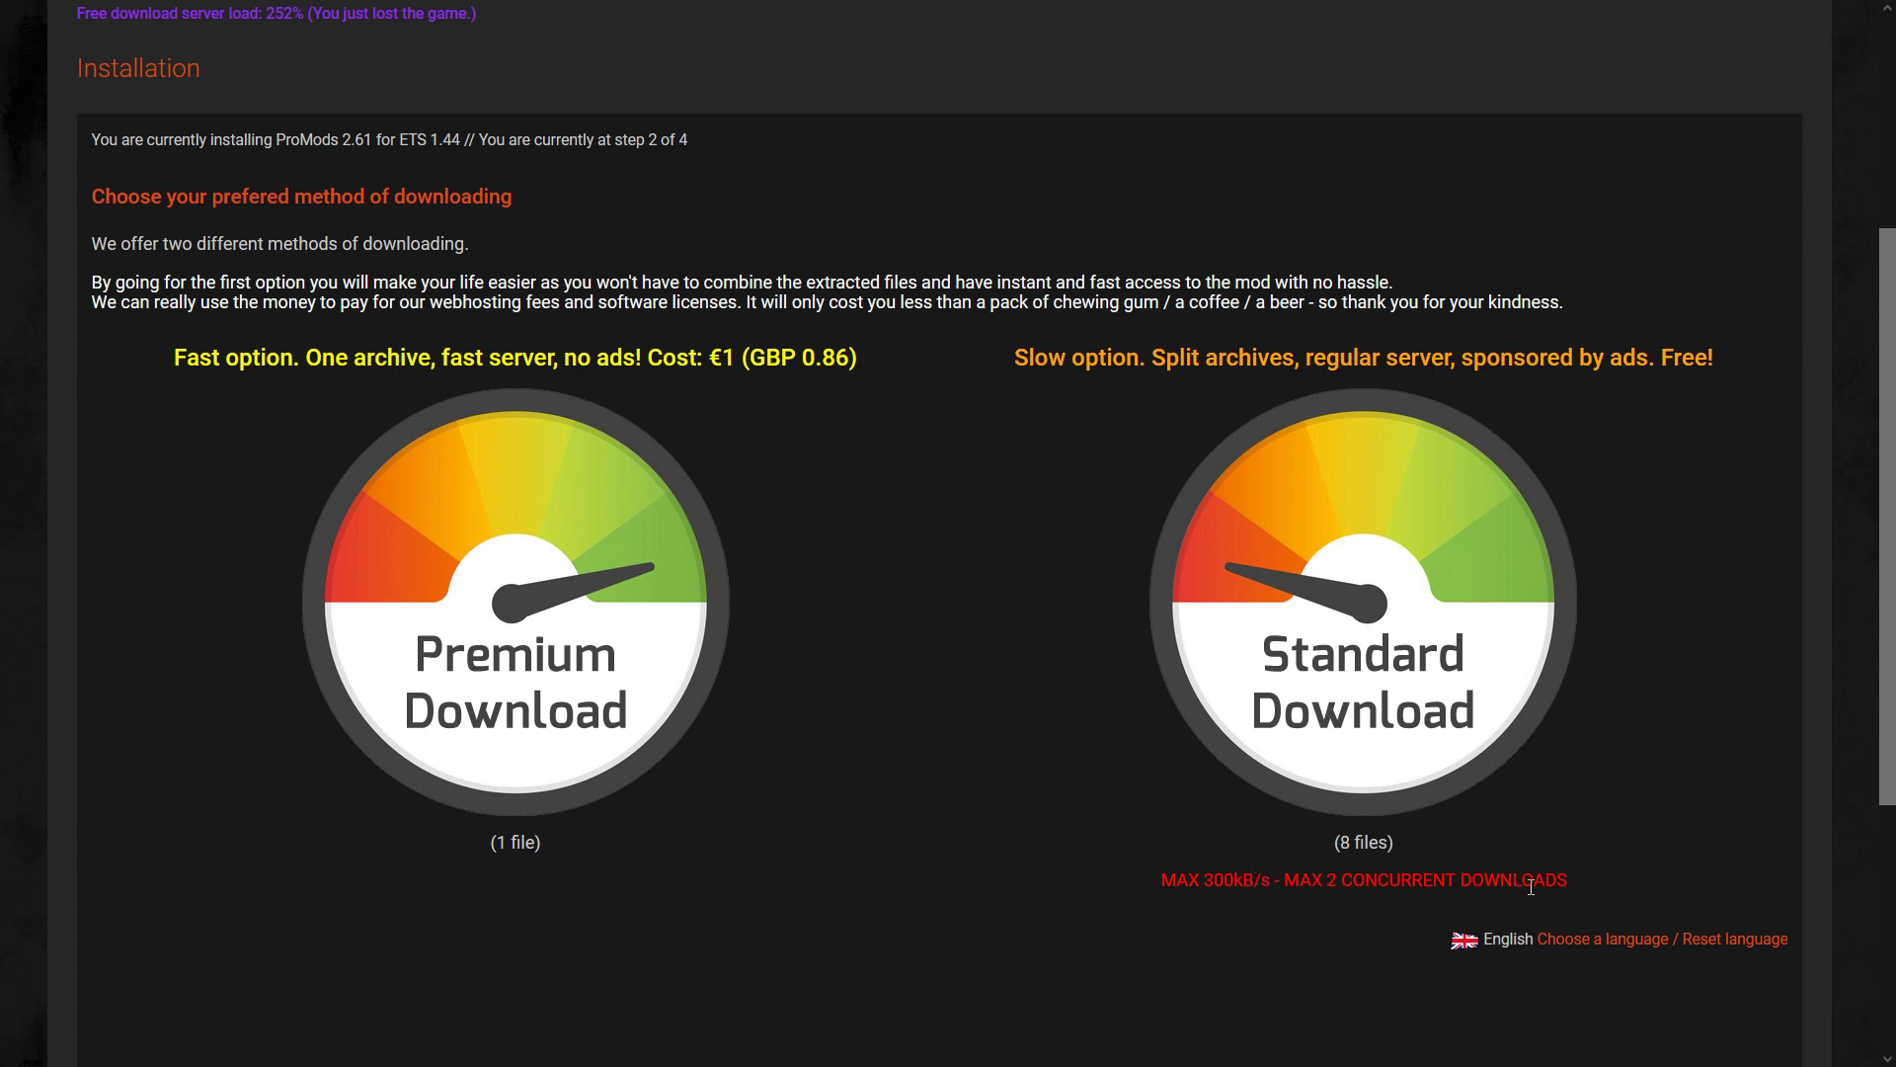
click(1376, 657)
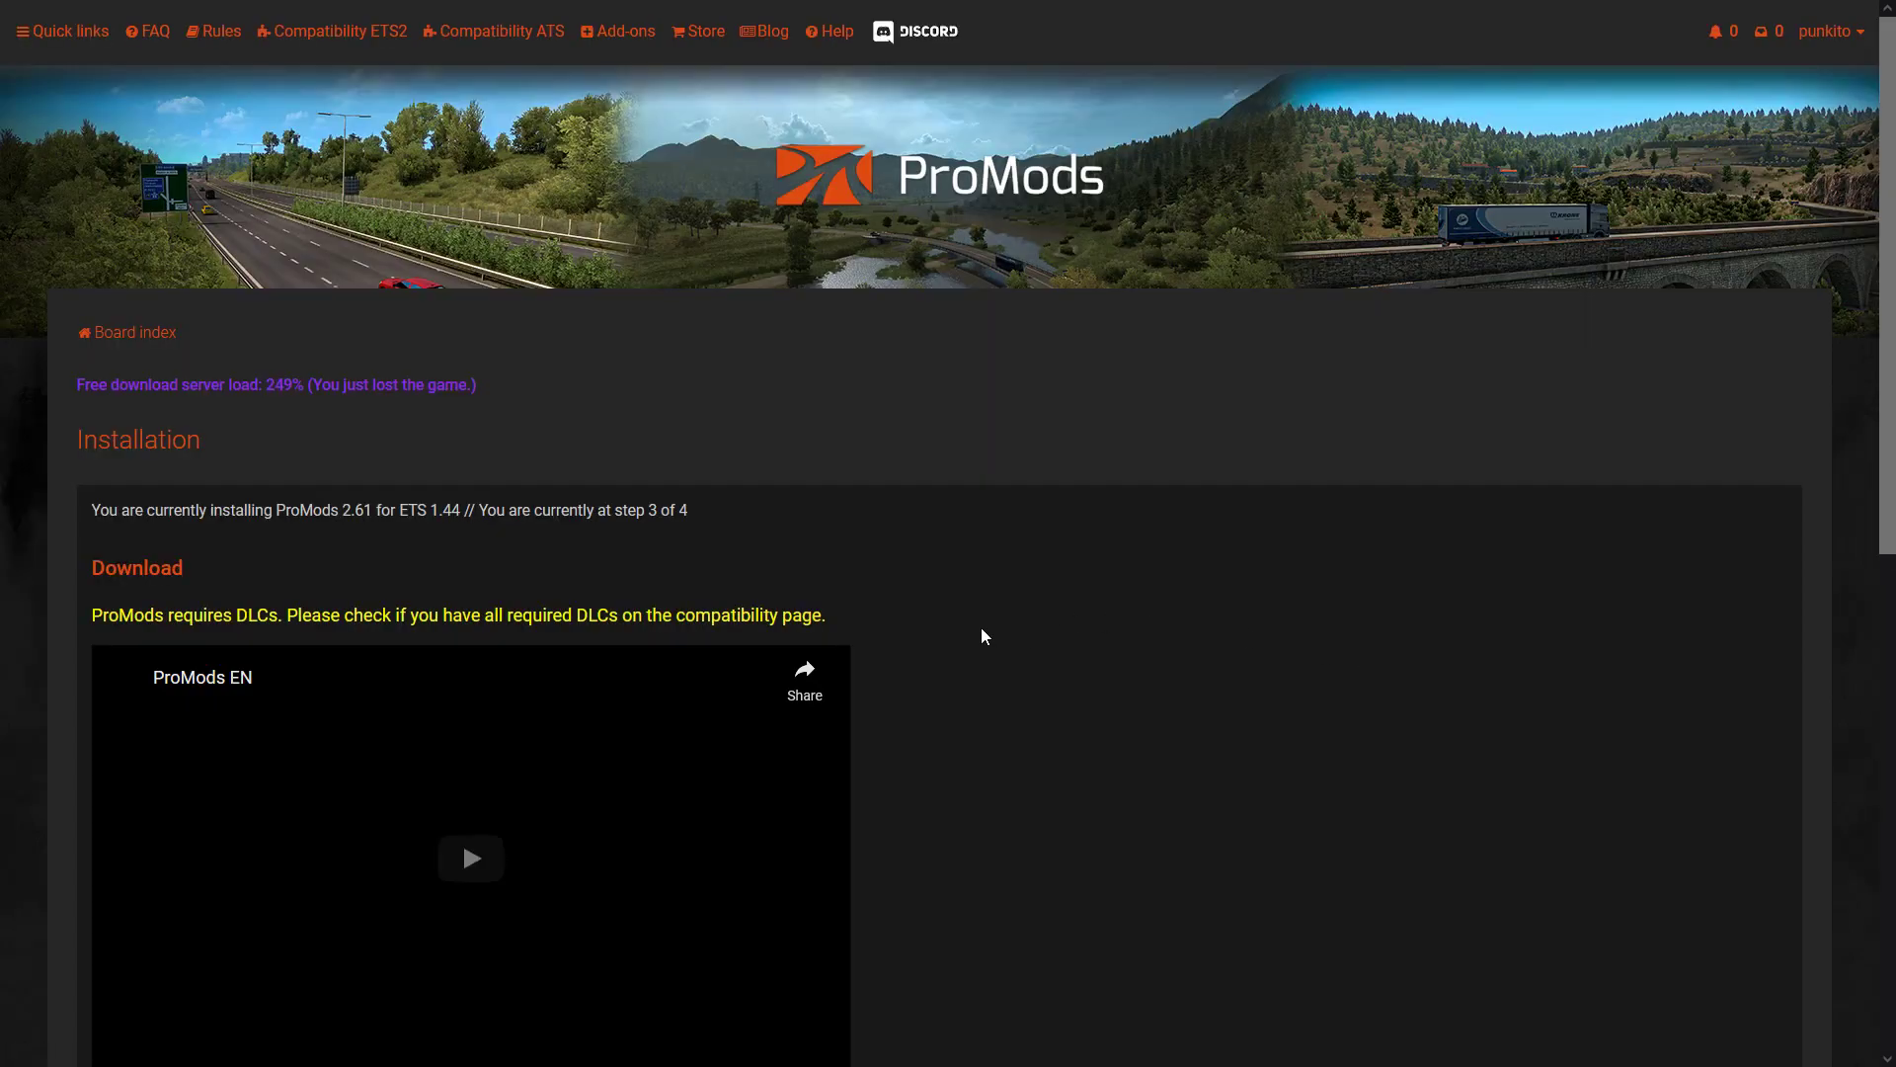
Scroll step 3 down to the list of eight ProMods 2.61 multipack archive links
scroll(962, 595, down, 2)
scroll(962, 598, down, 2)
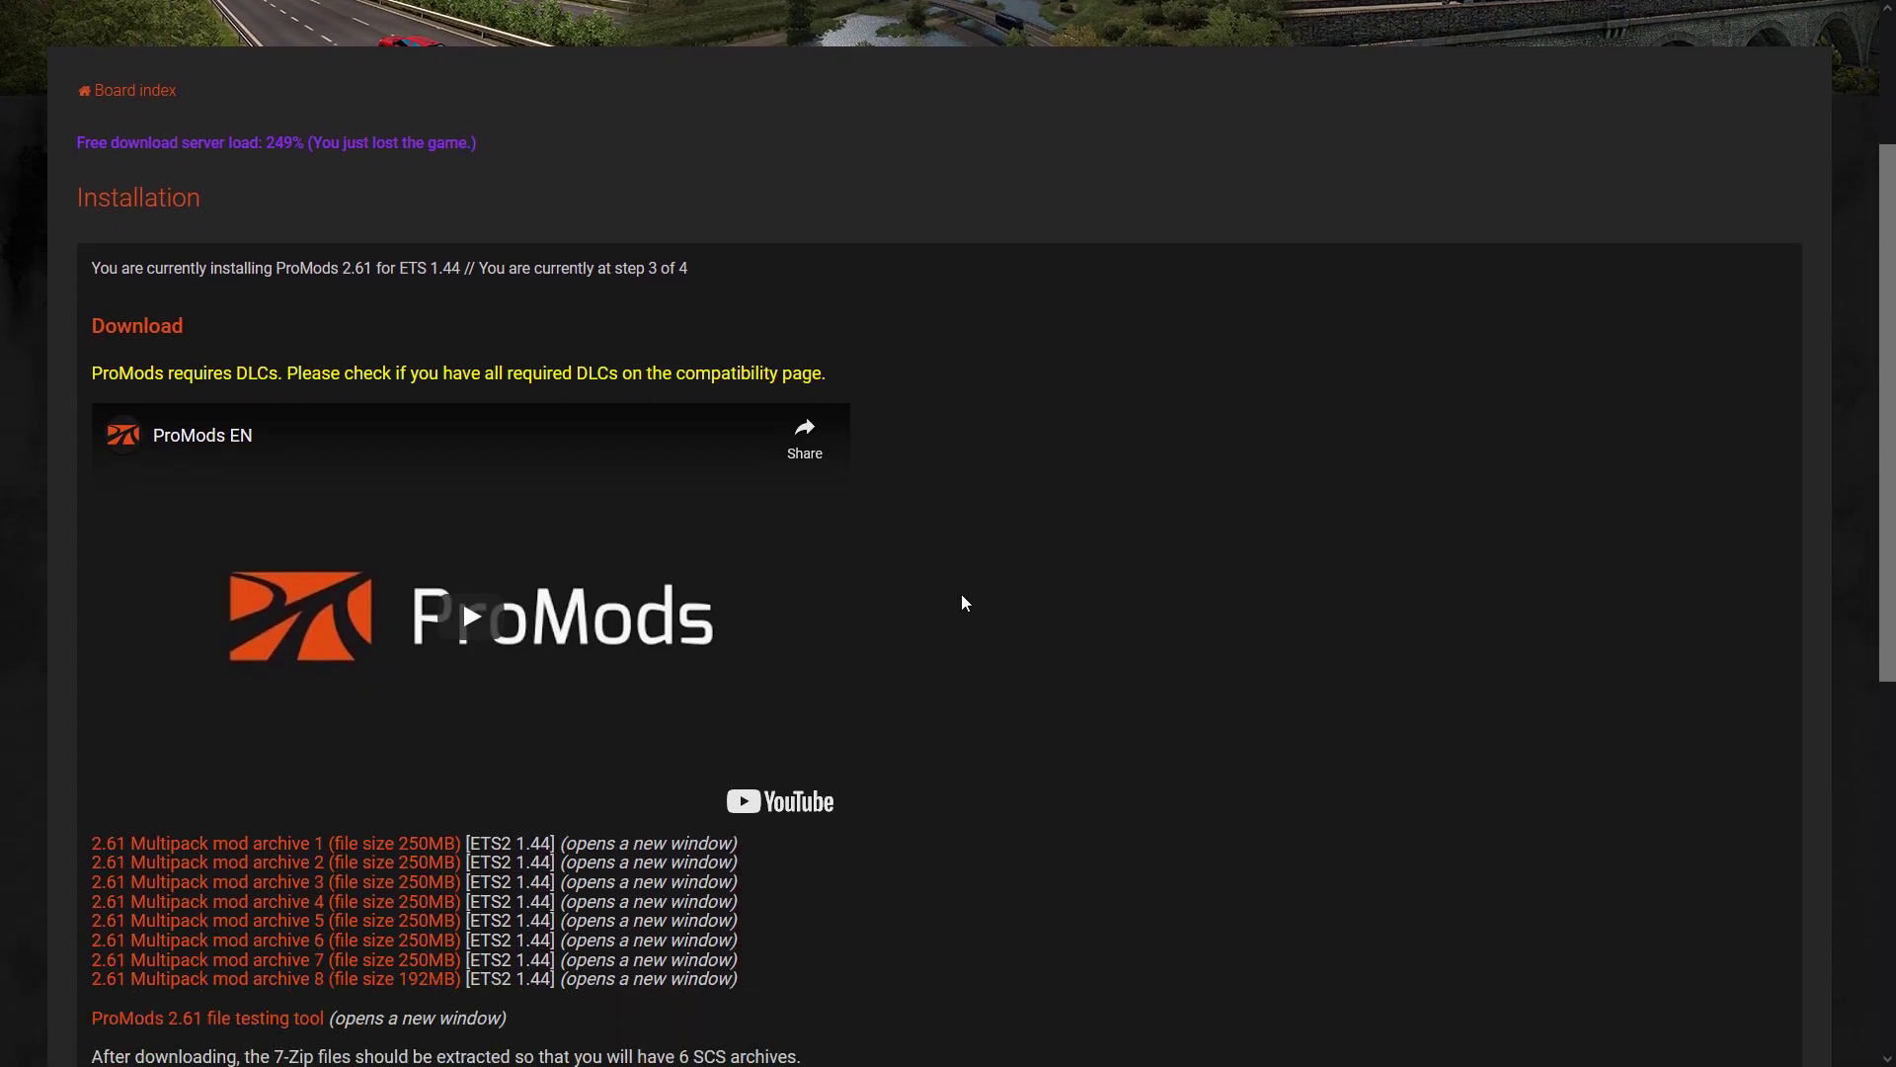
scroll(889, 553, down, 2)
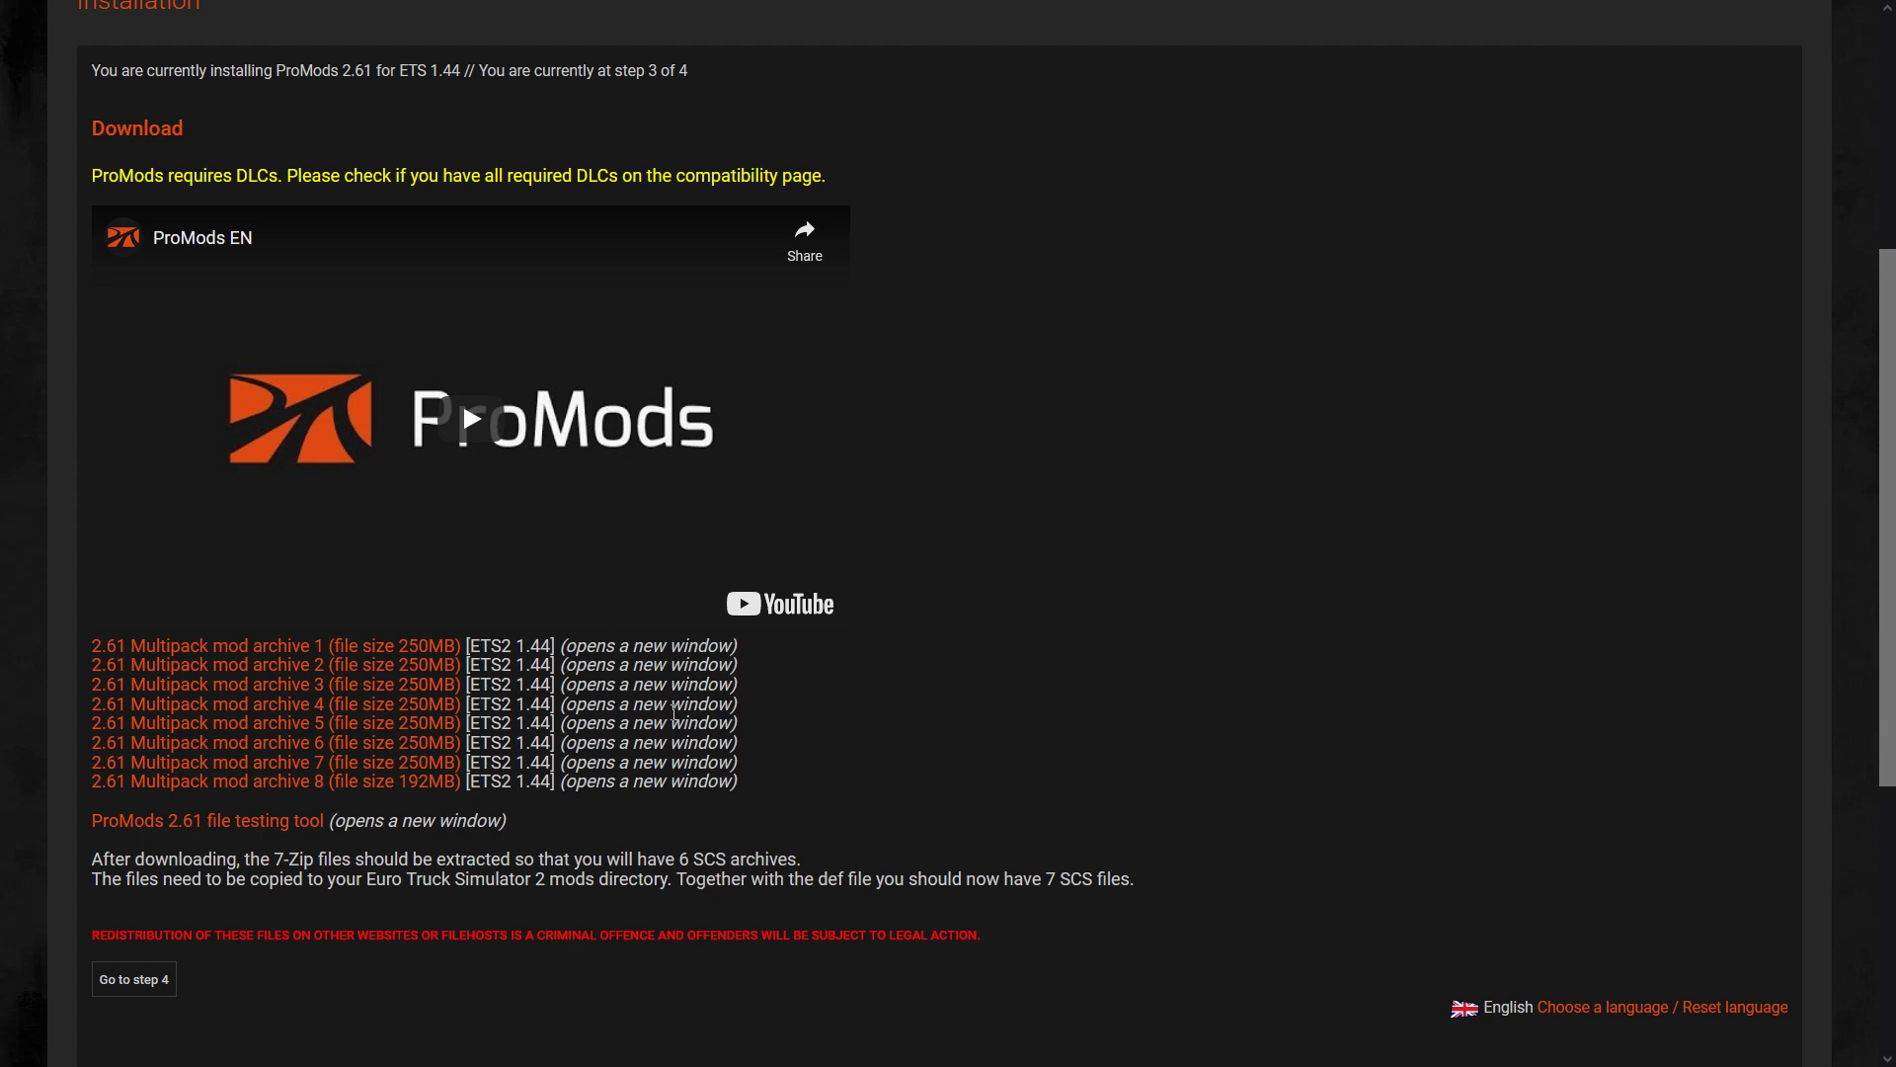
scroll(672, 720, up, 1)
scroll(685, 840, down, 2)
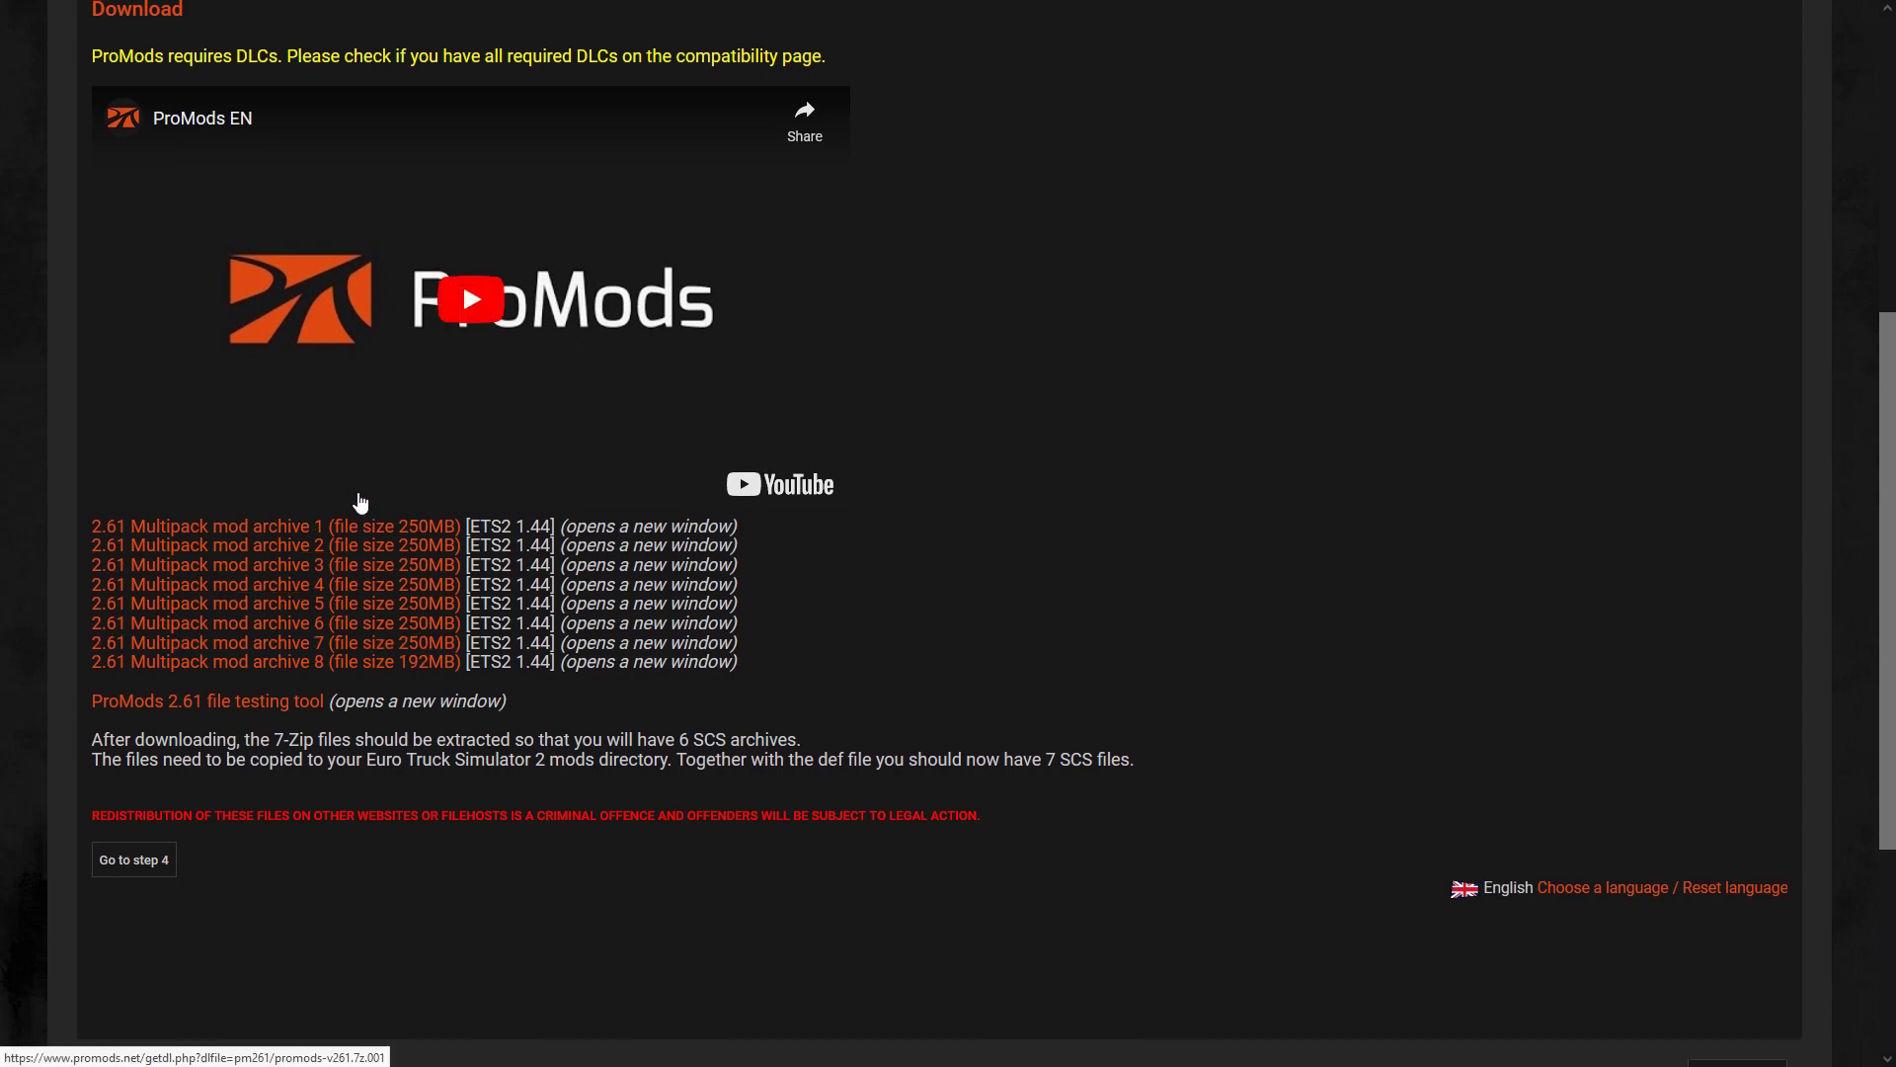
Try downloading '2.61 Multipack mod archive 2' in a new tab, then return to the archive list tab
click(307, 544)
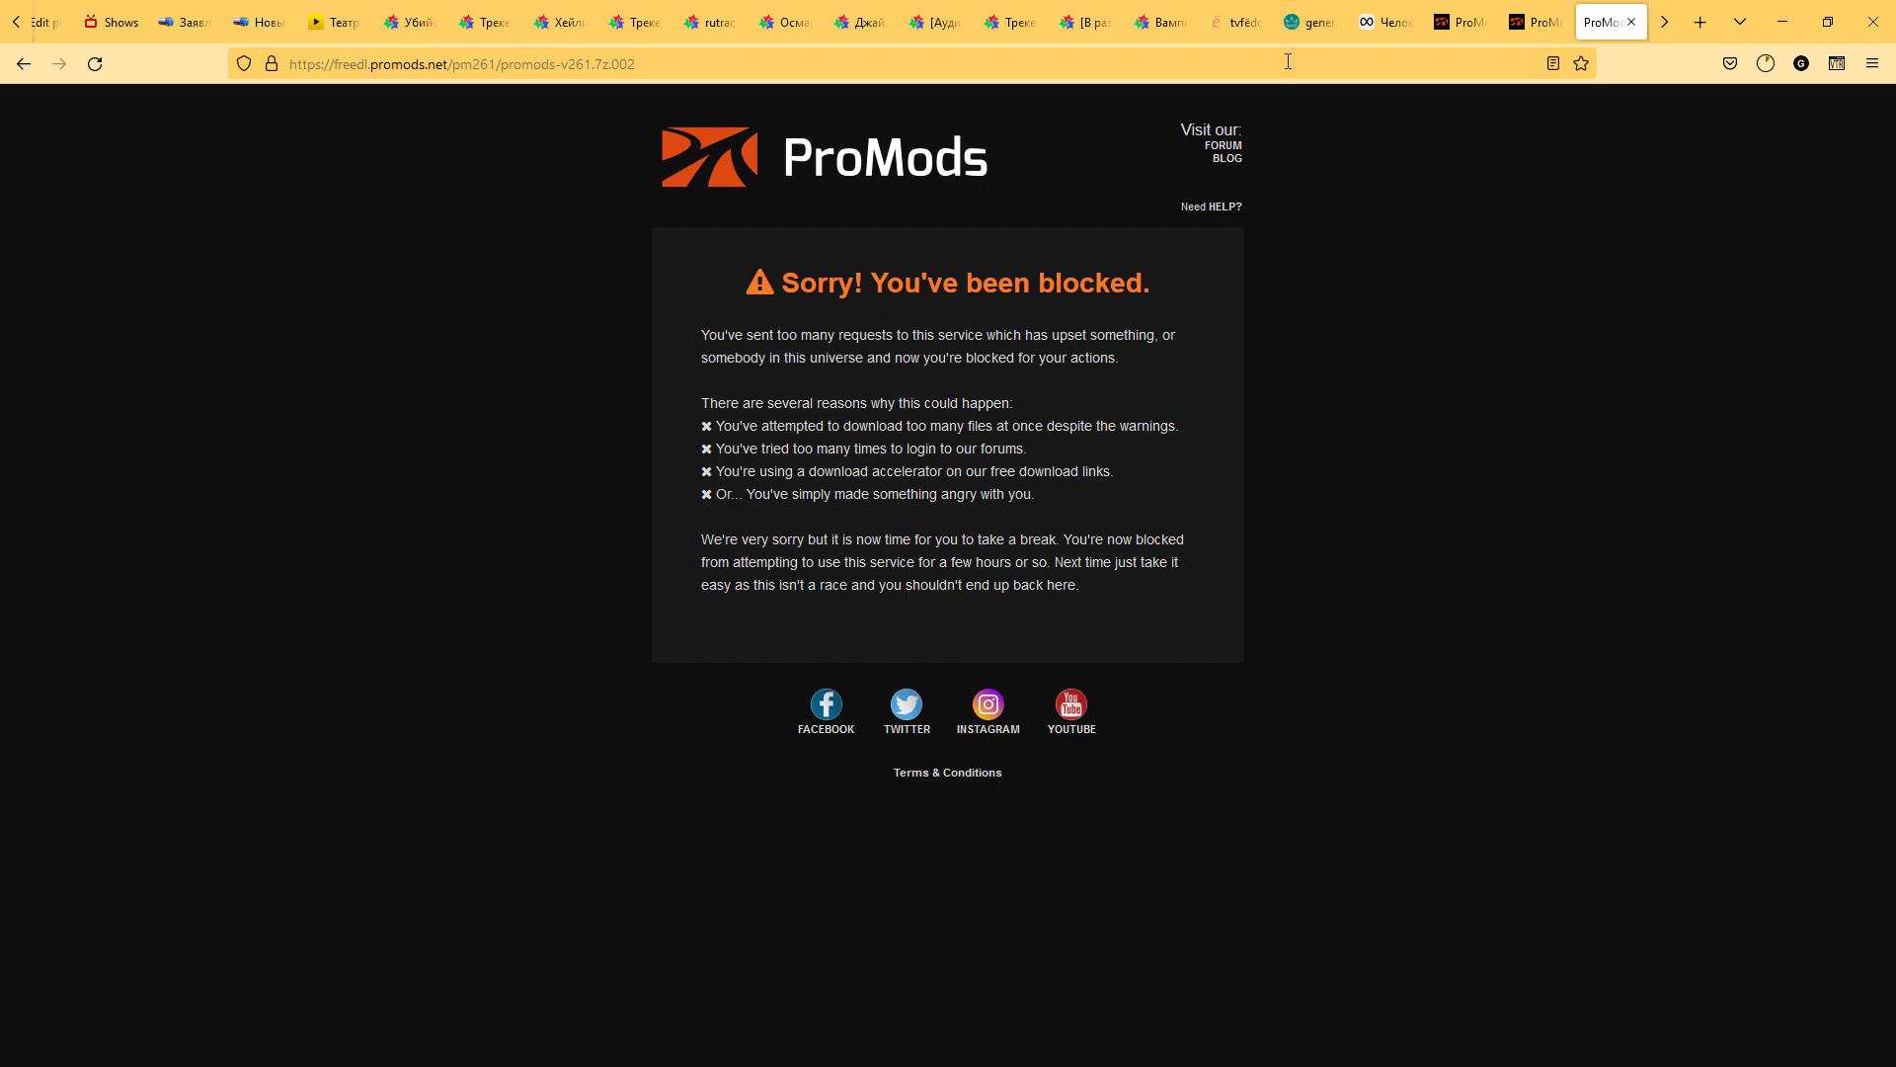
click(1526, 21)
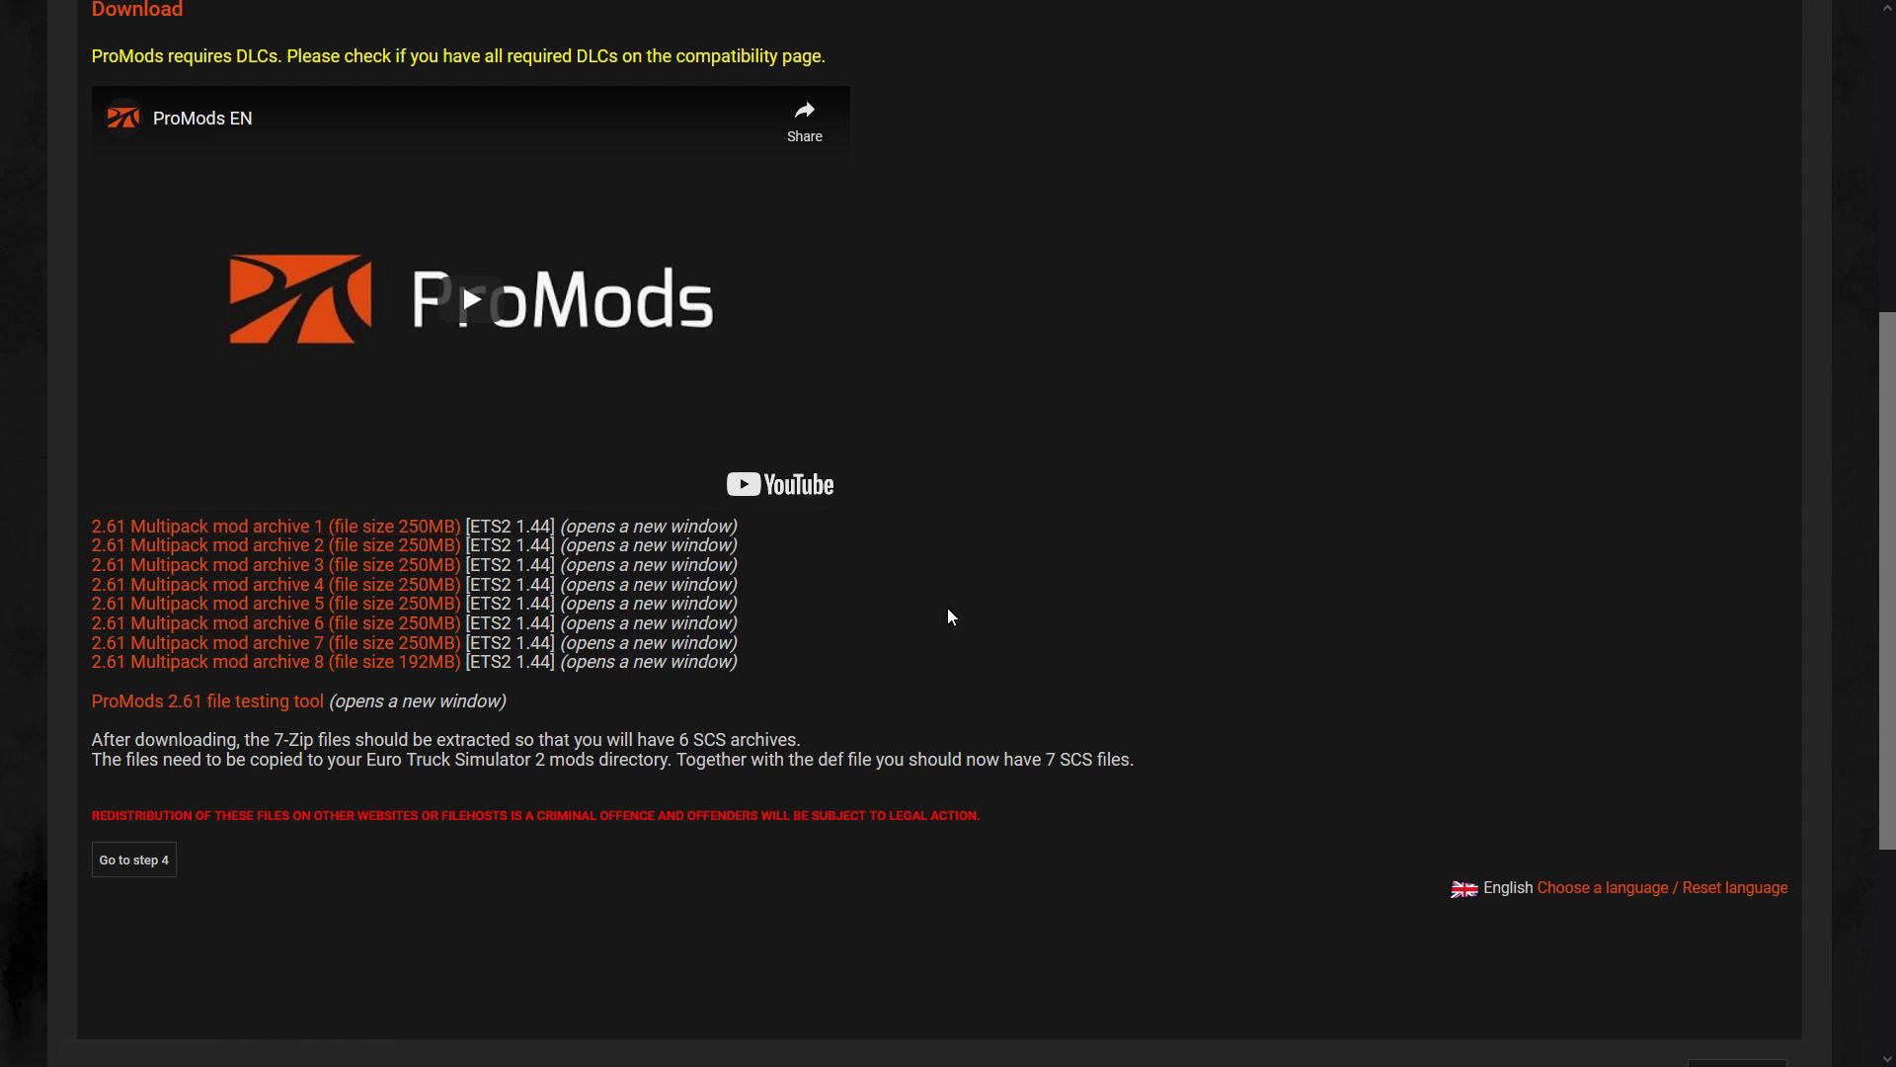
scroll(948, 618, up, 3)
scroll(948, 618, down, 3)
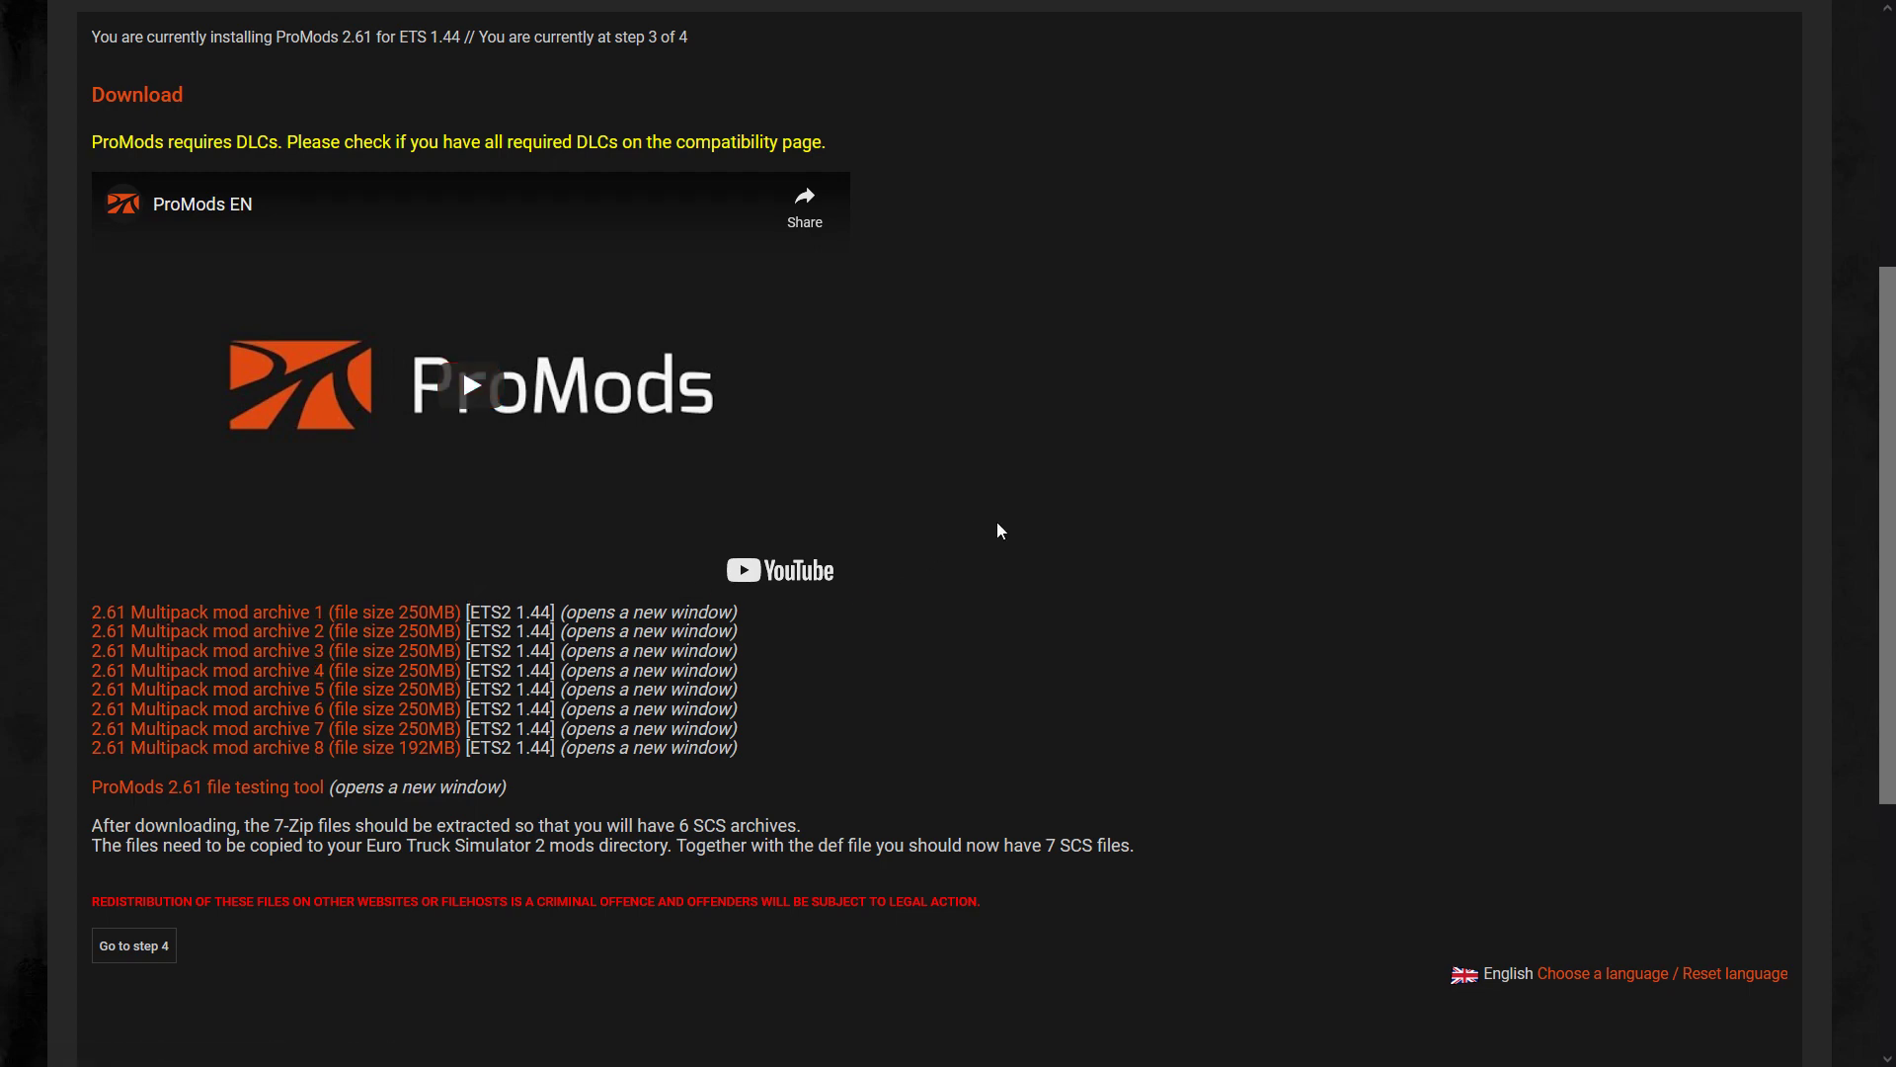
scroll(991, 545, up, 5)
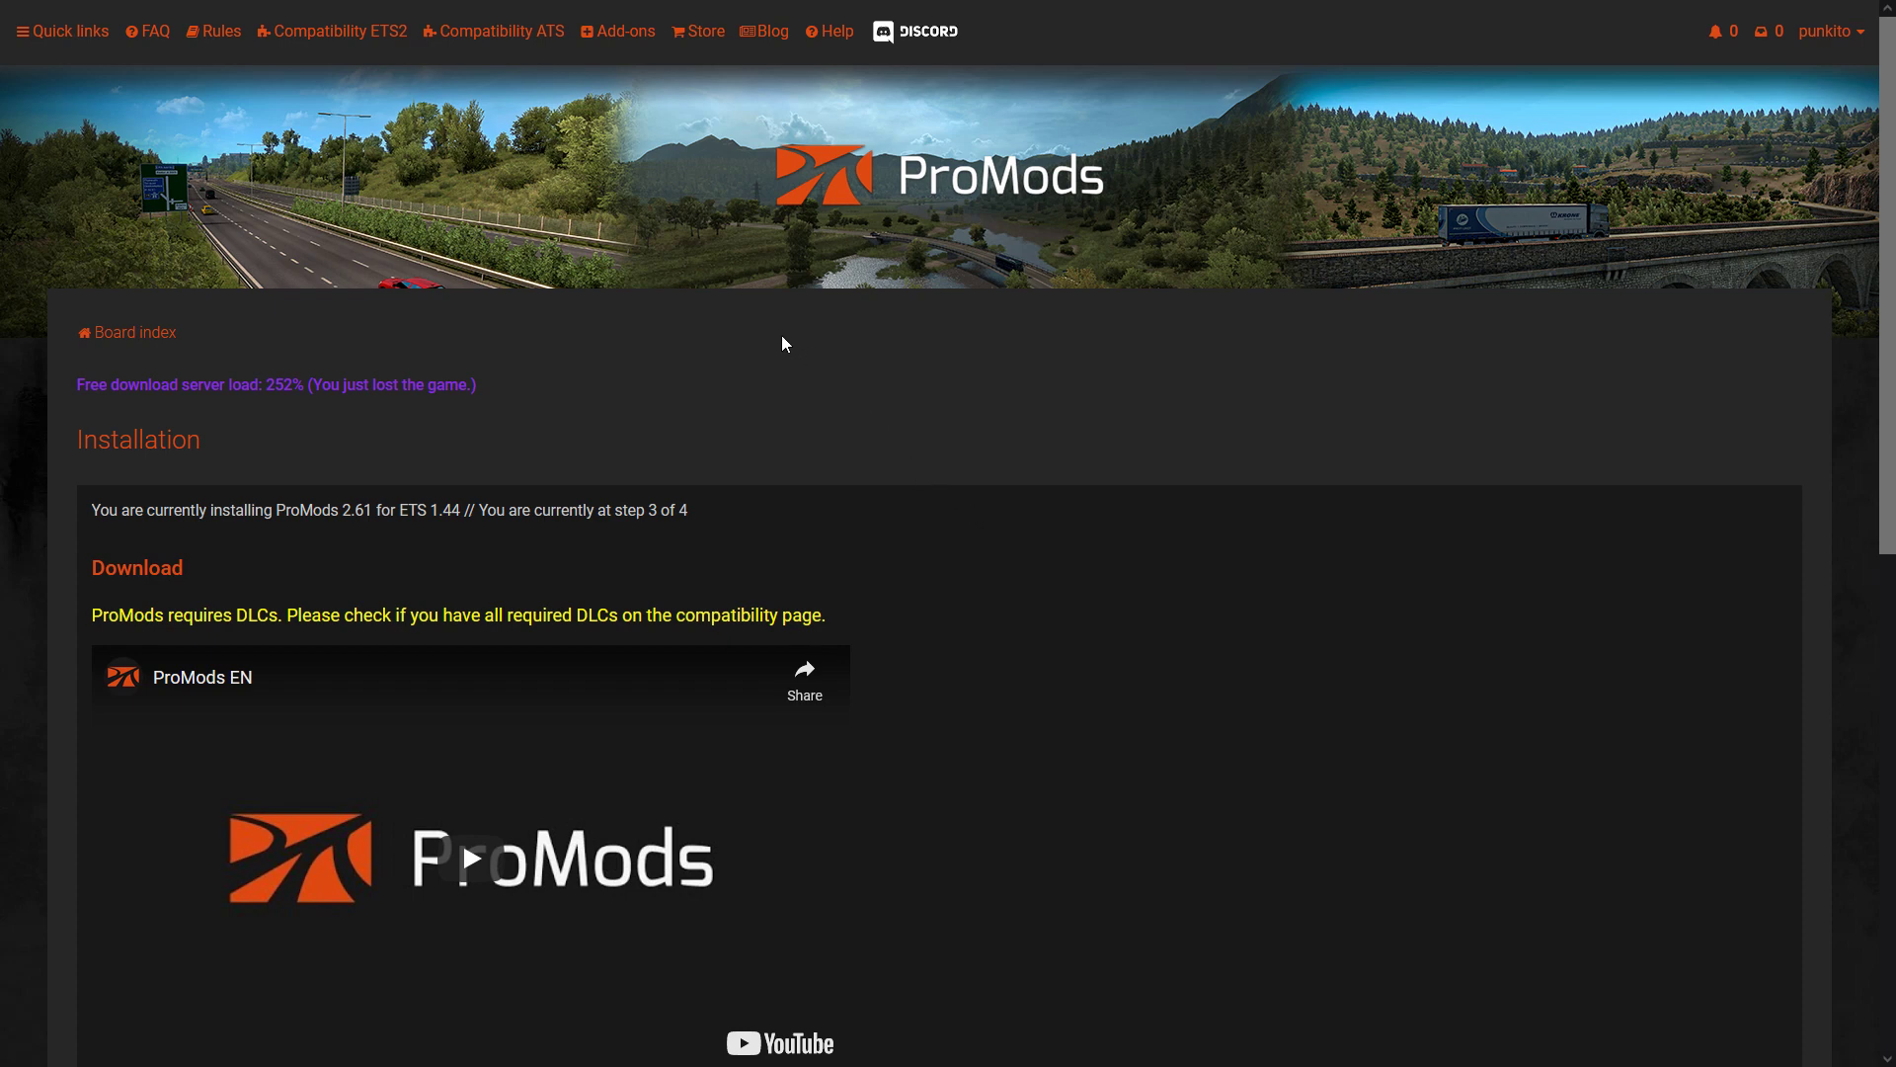
click(628, 31)
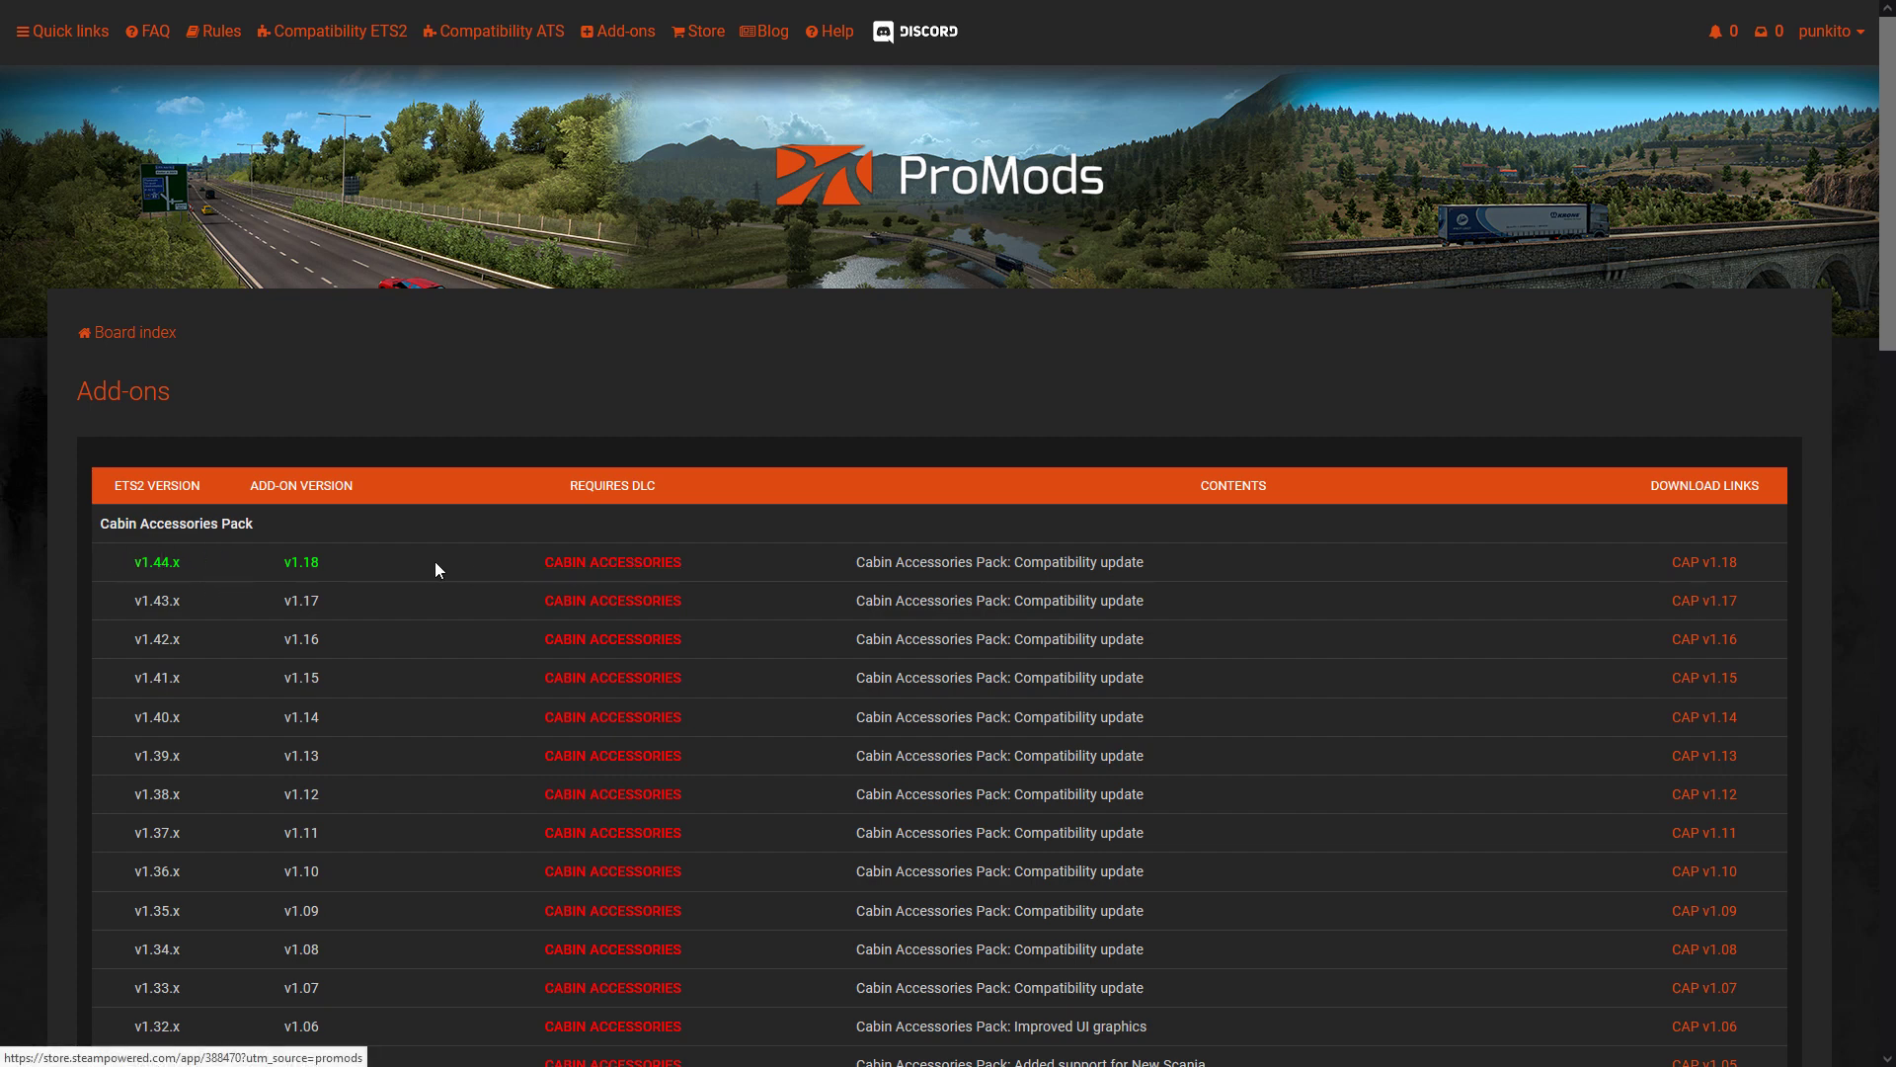
Scroll through the Add-ons table of Cabin Accessories, Middle-East and Trailer & Company versions
scroll(426, 579, down, 4)
scroll(425, 572, down, 7)
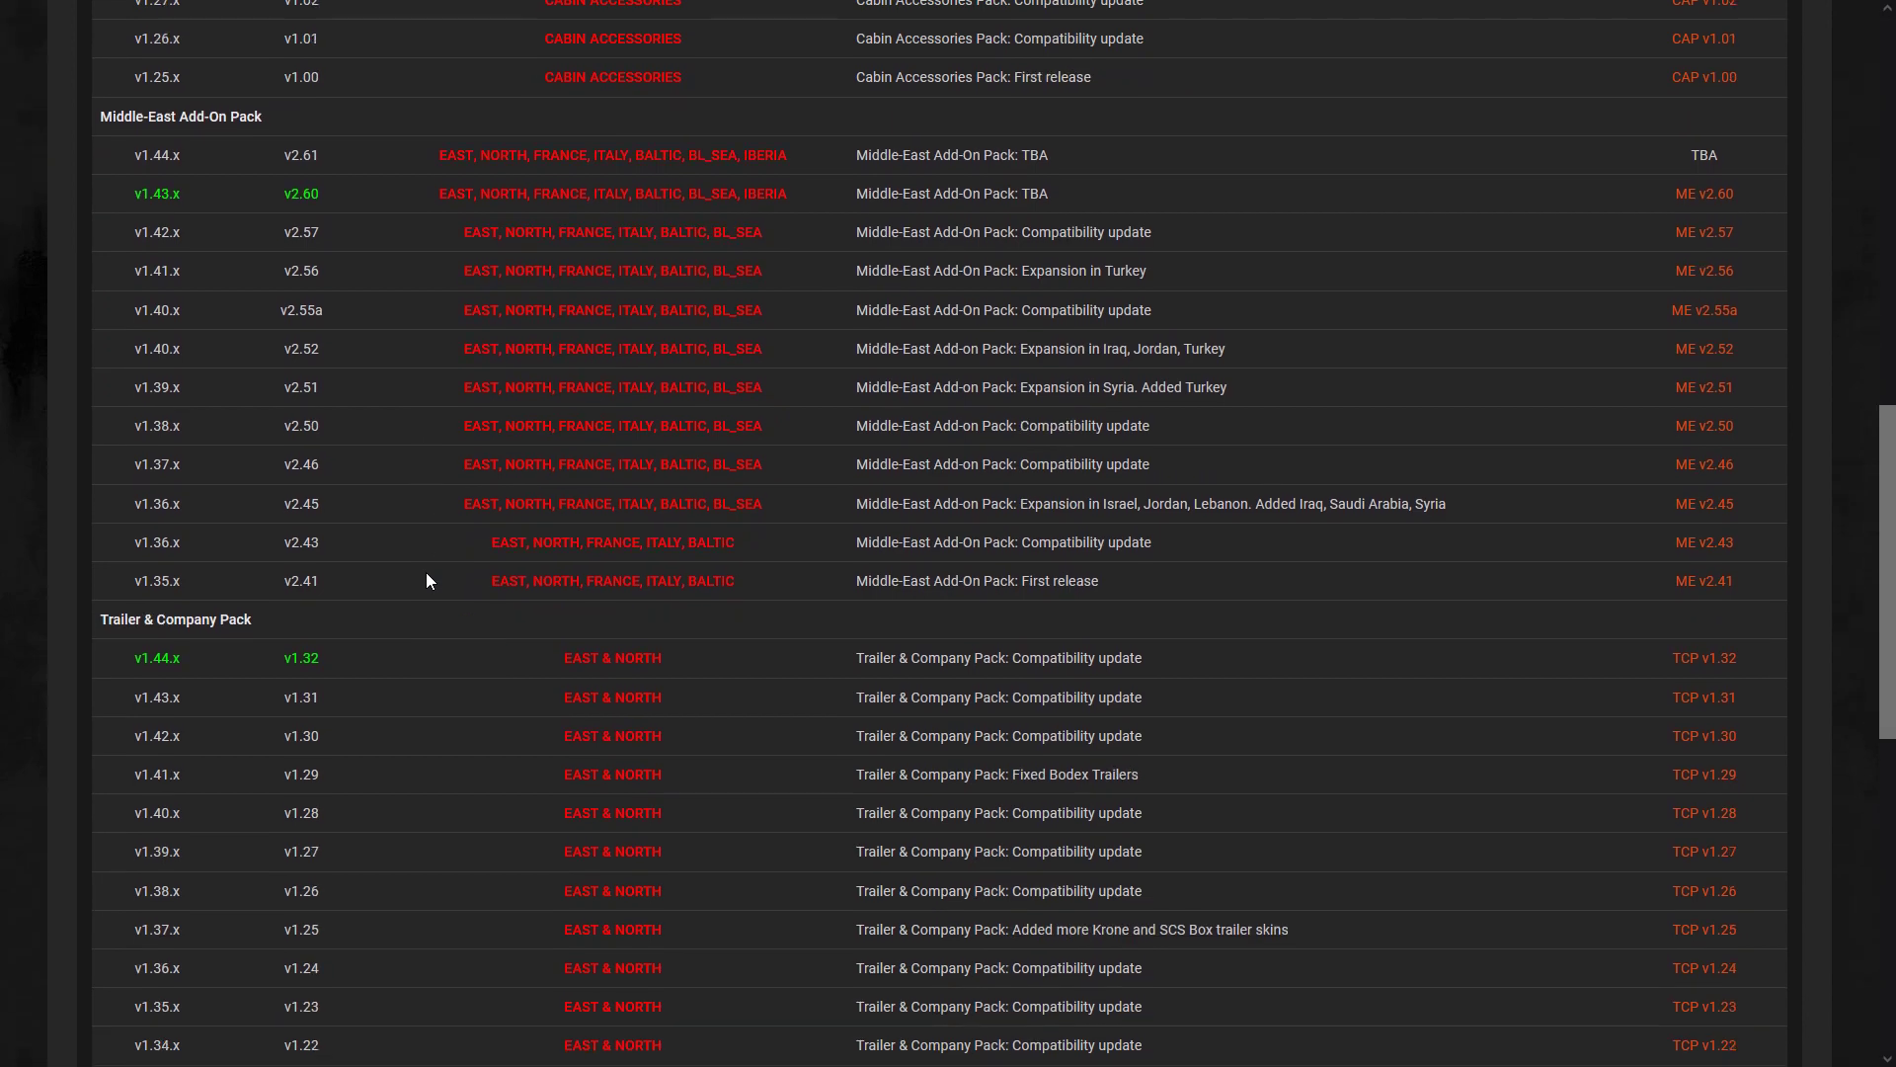
scroll(348, 432, down, 3)
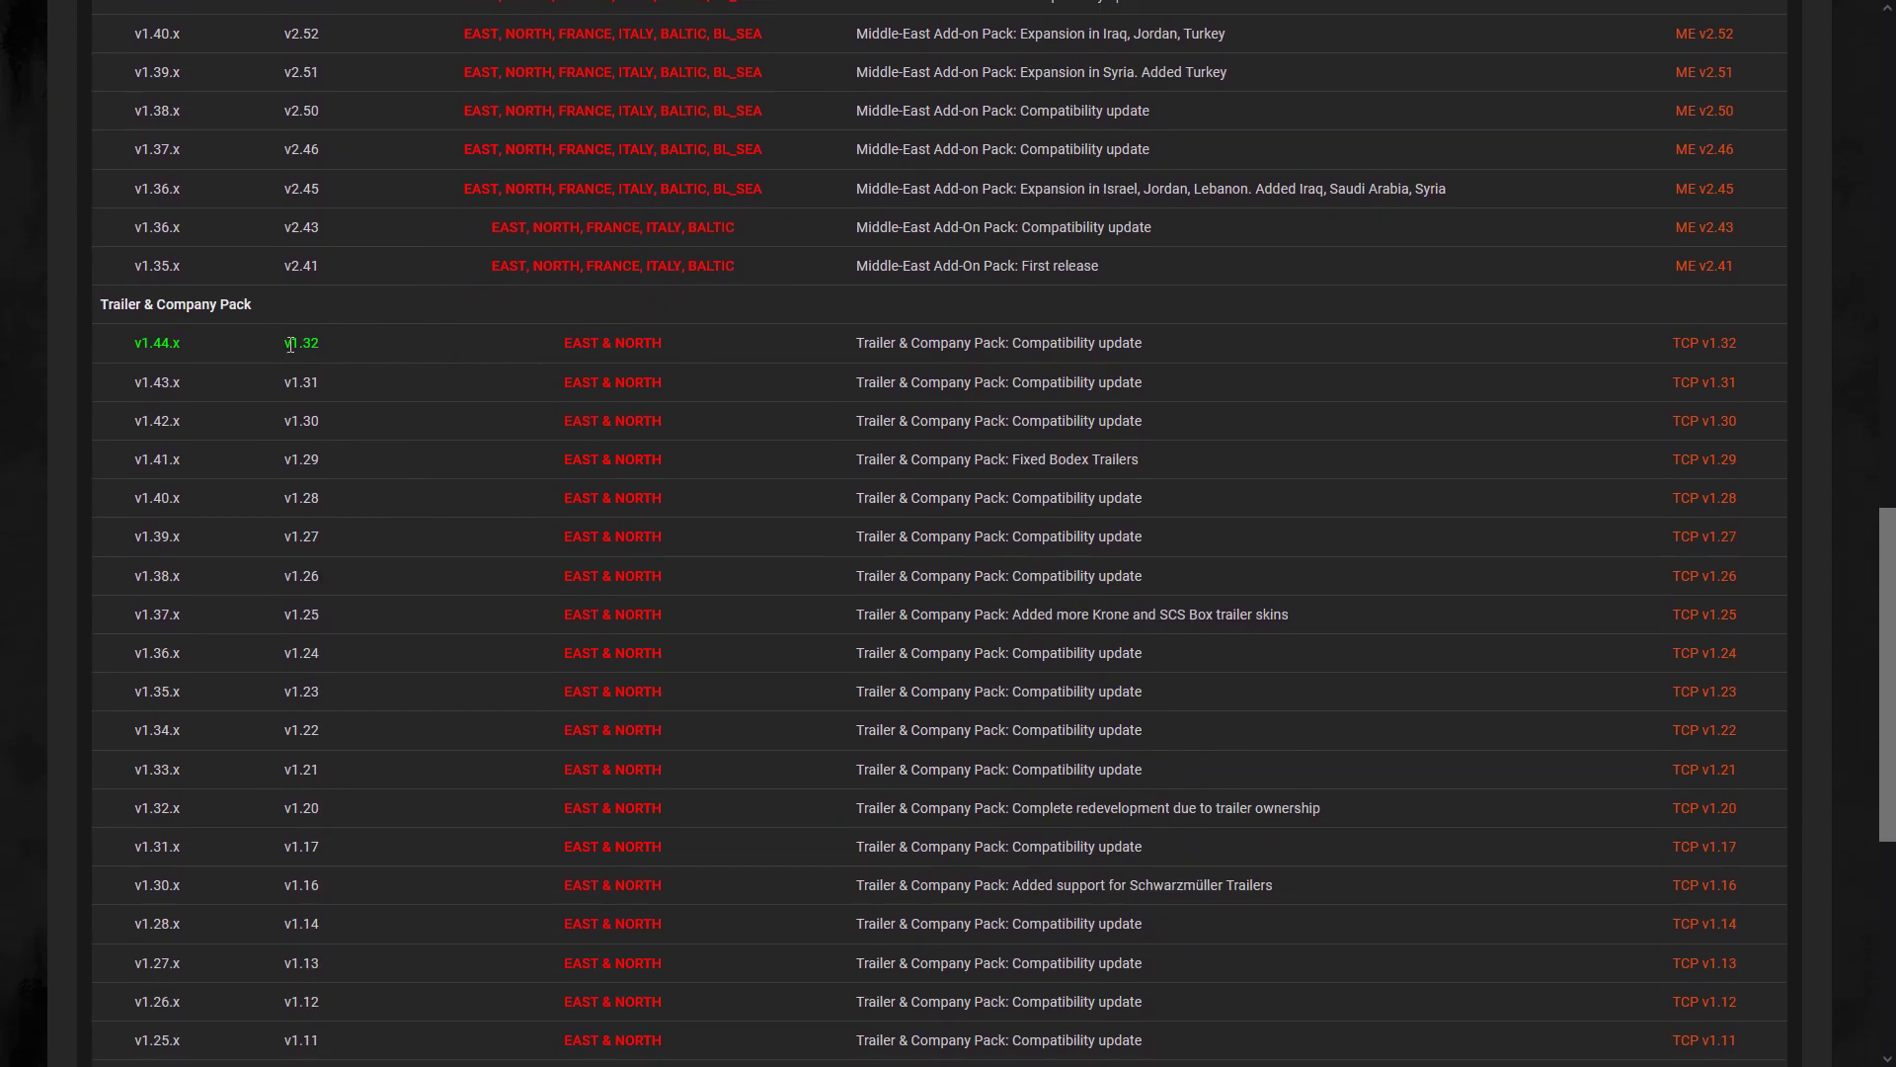
scroll(395, 390, up, 3)
scroll(415, 397, up, 3)
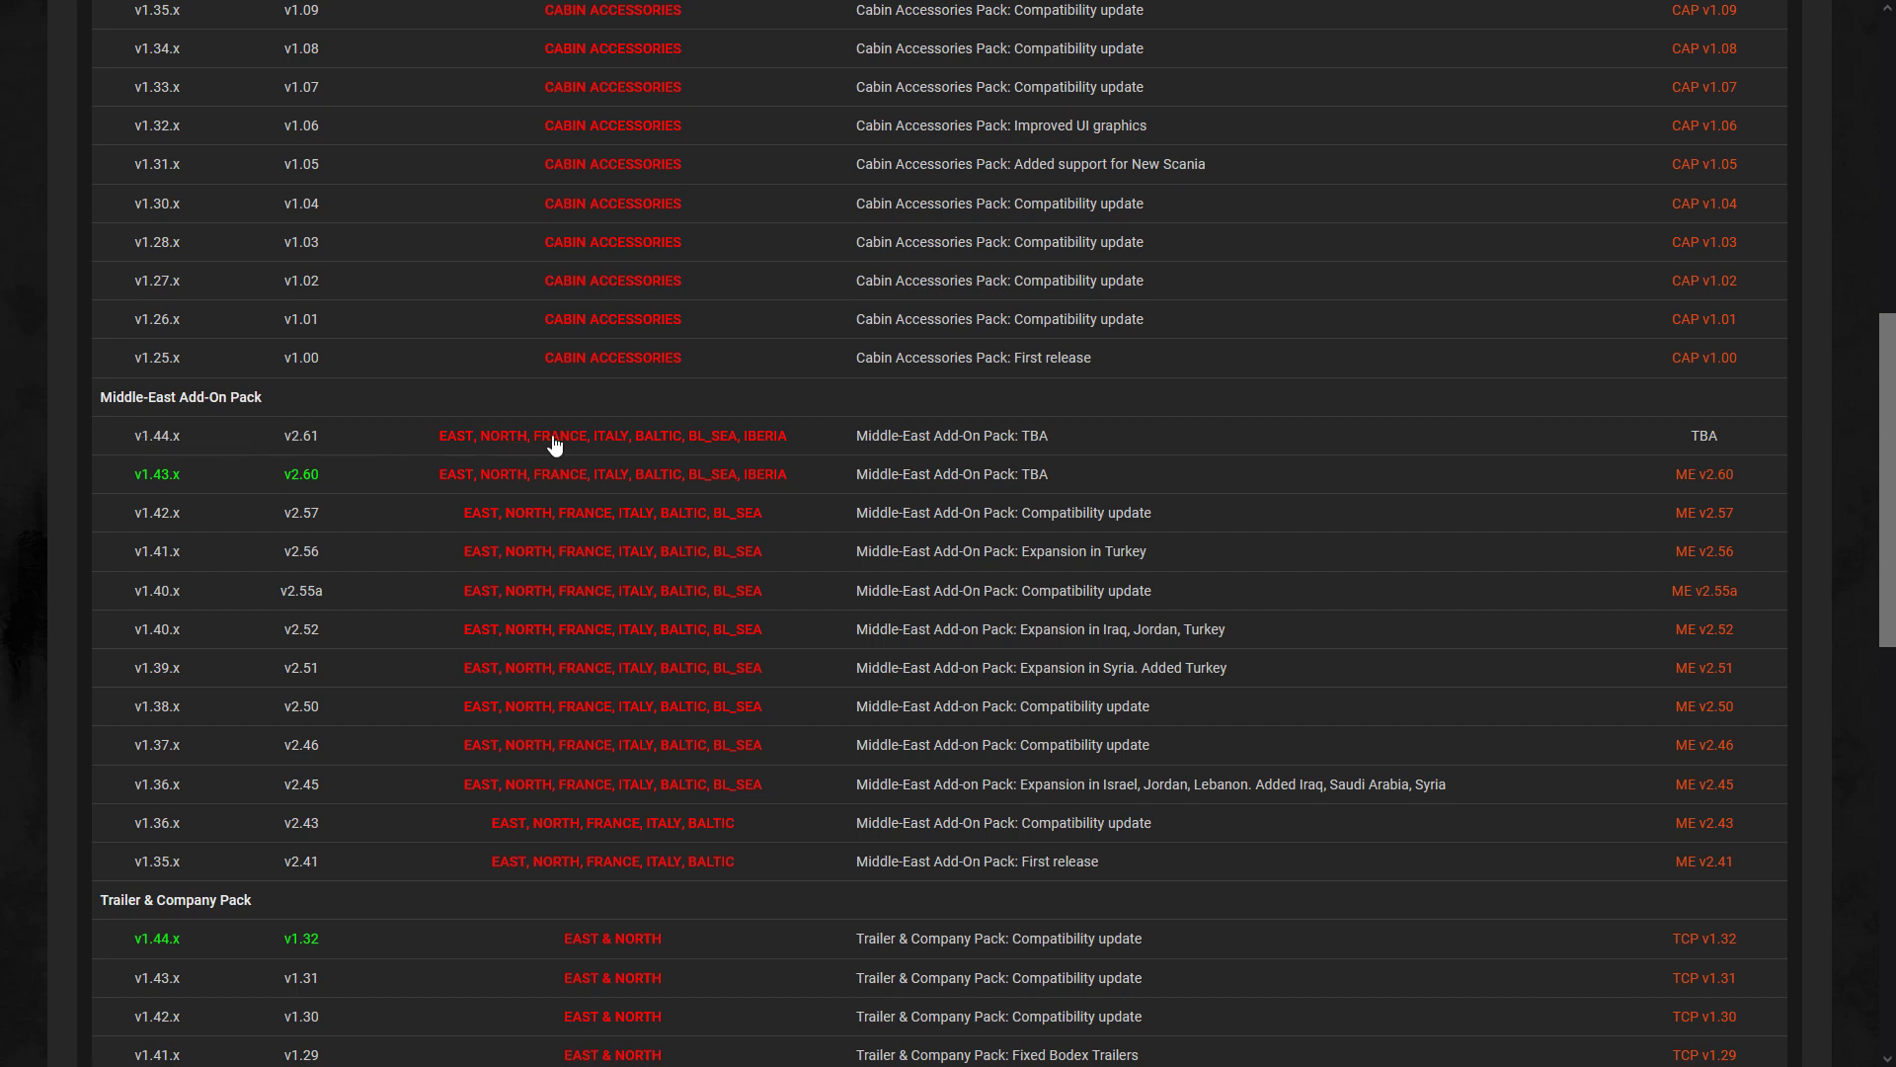
scroll(1117, 449, down, 1)
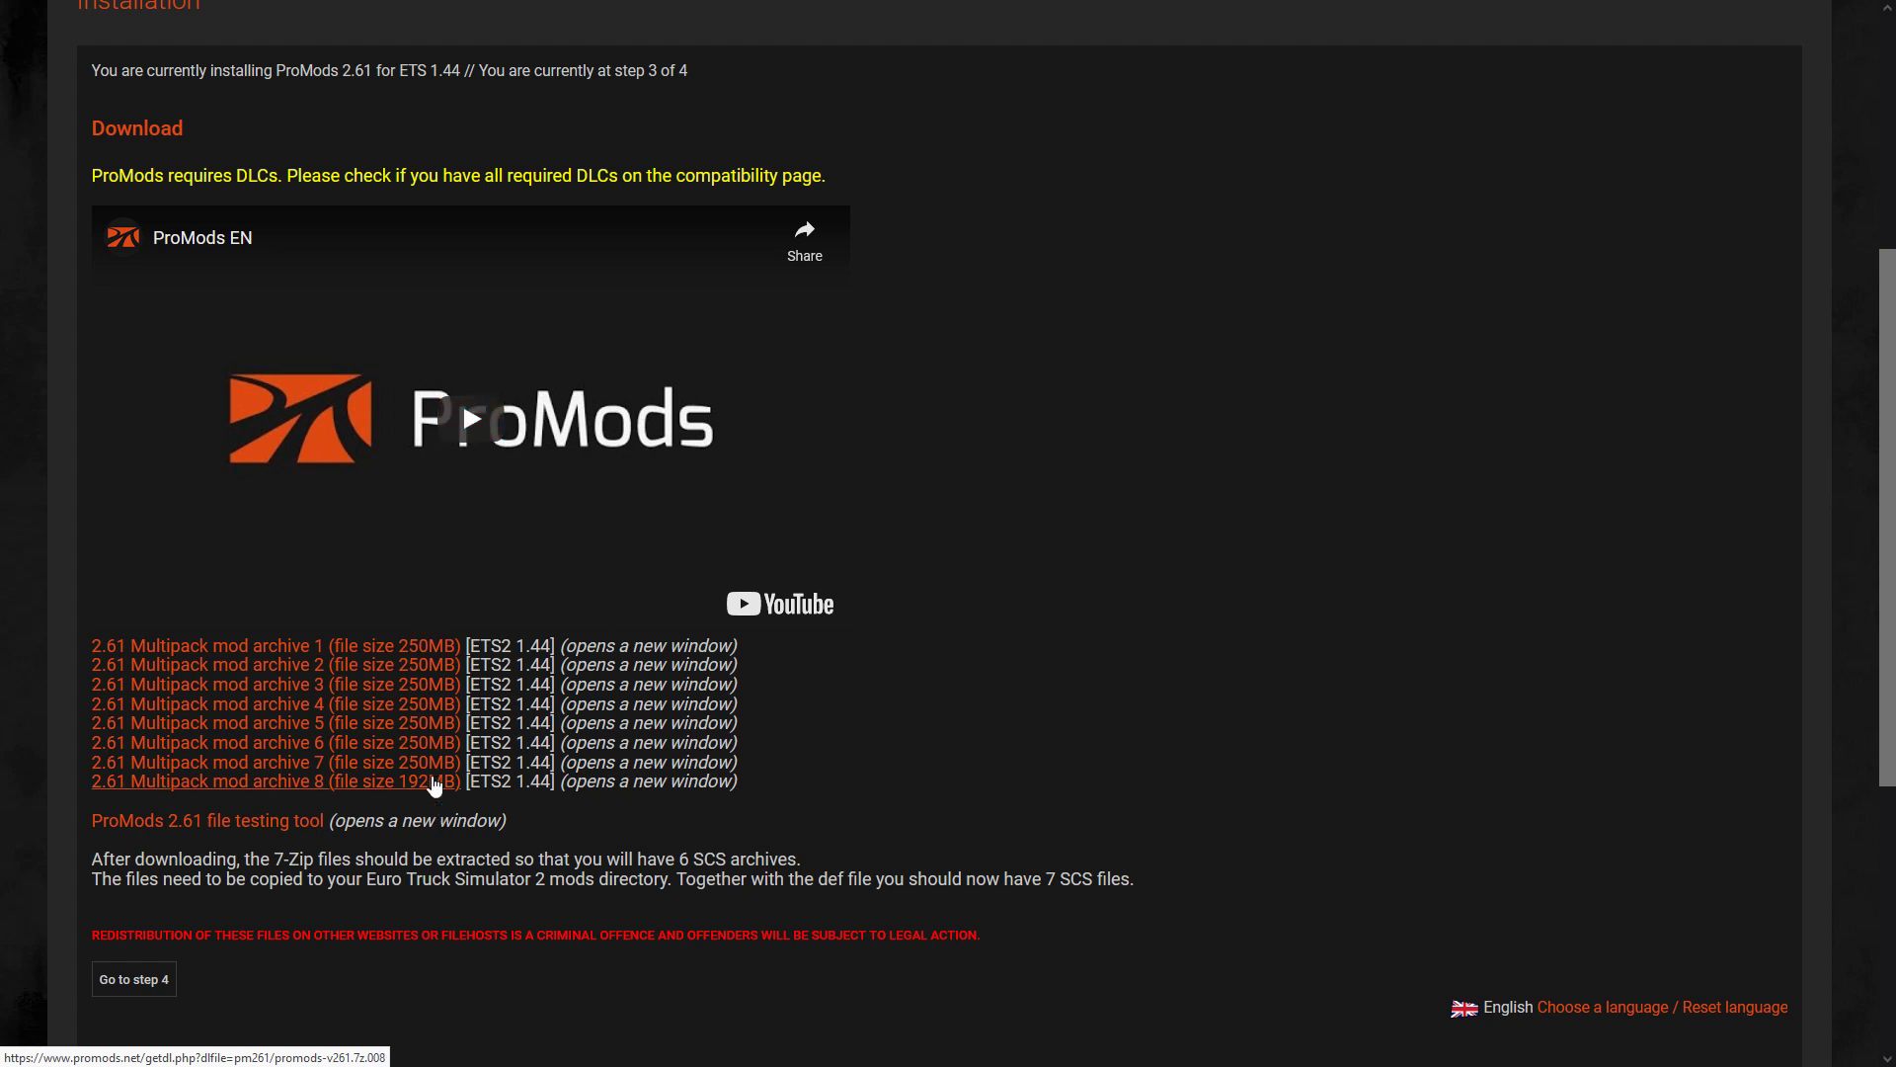
Look over the step 3 multipart archive download links in Firefox
click(277, 664)
scroll(437, 750, down, 1)
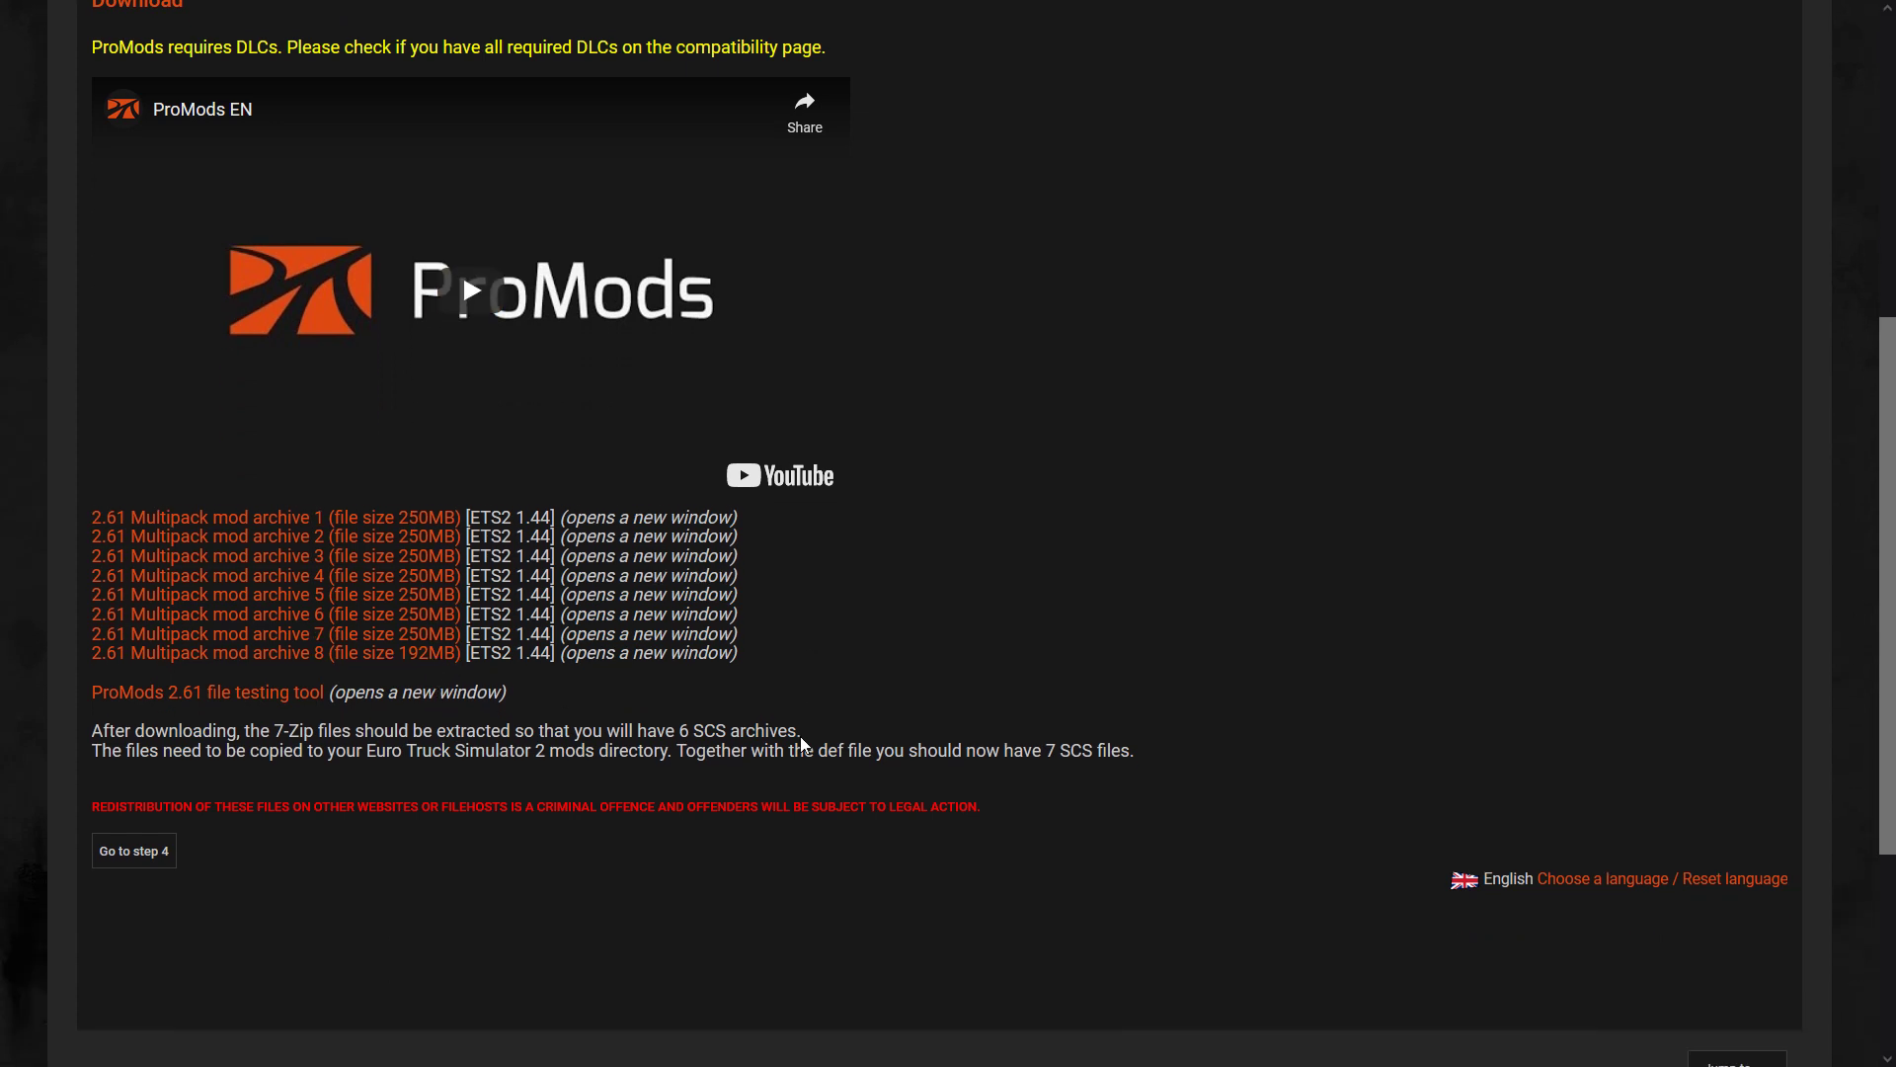
scroll(802, 737, up, 1)
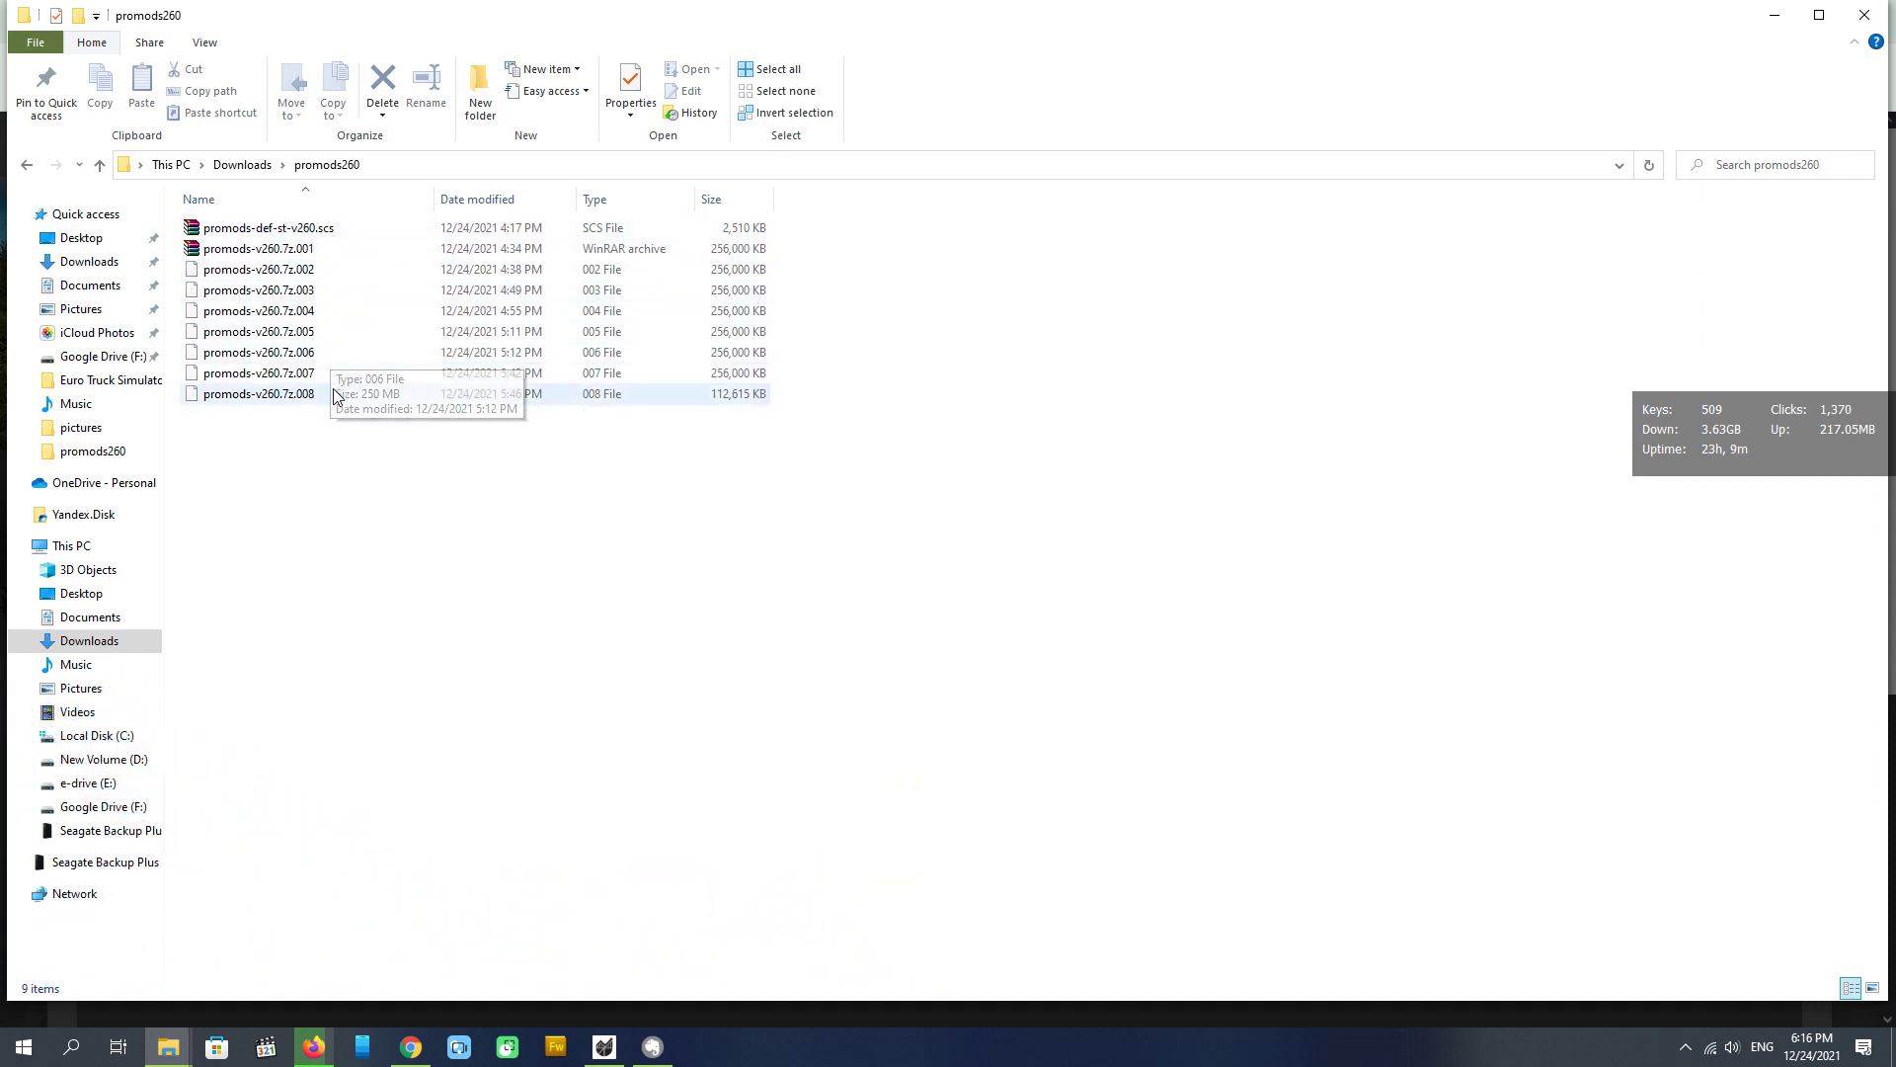
Extract promods-v260.7z.001 with 7-Zip's Extract files into a promods-v260 folder
click(290, 248)
right_click(290, 248)
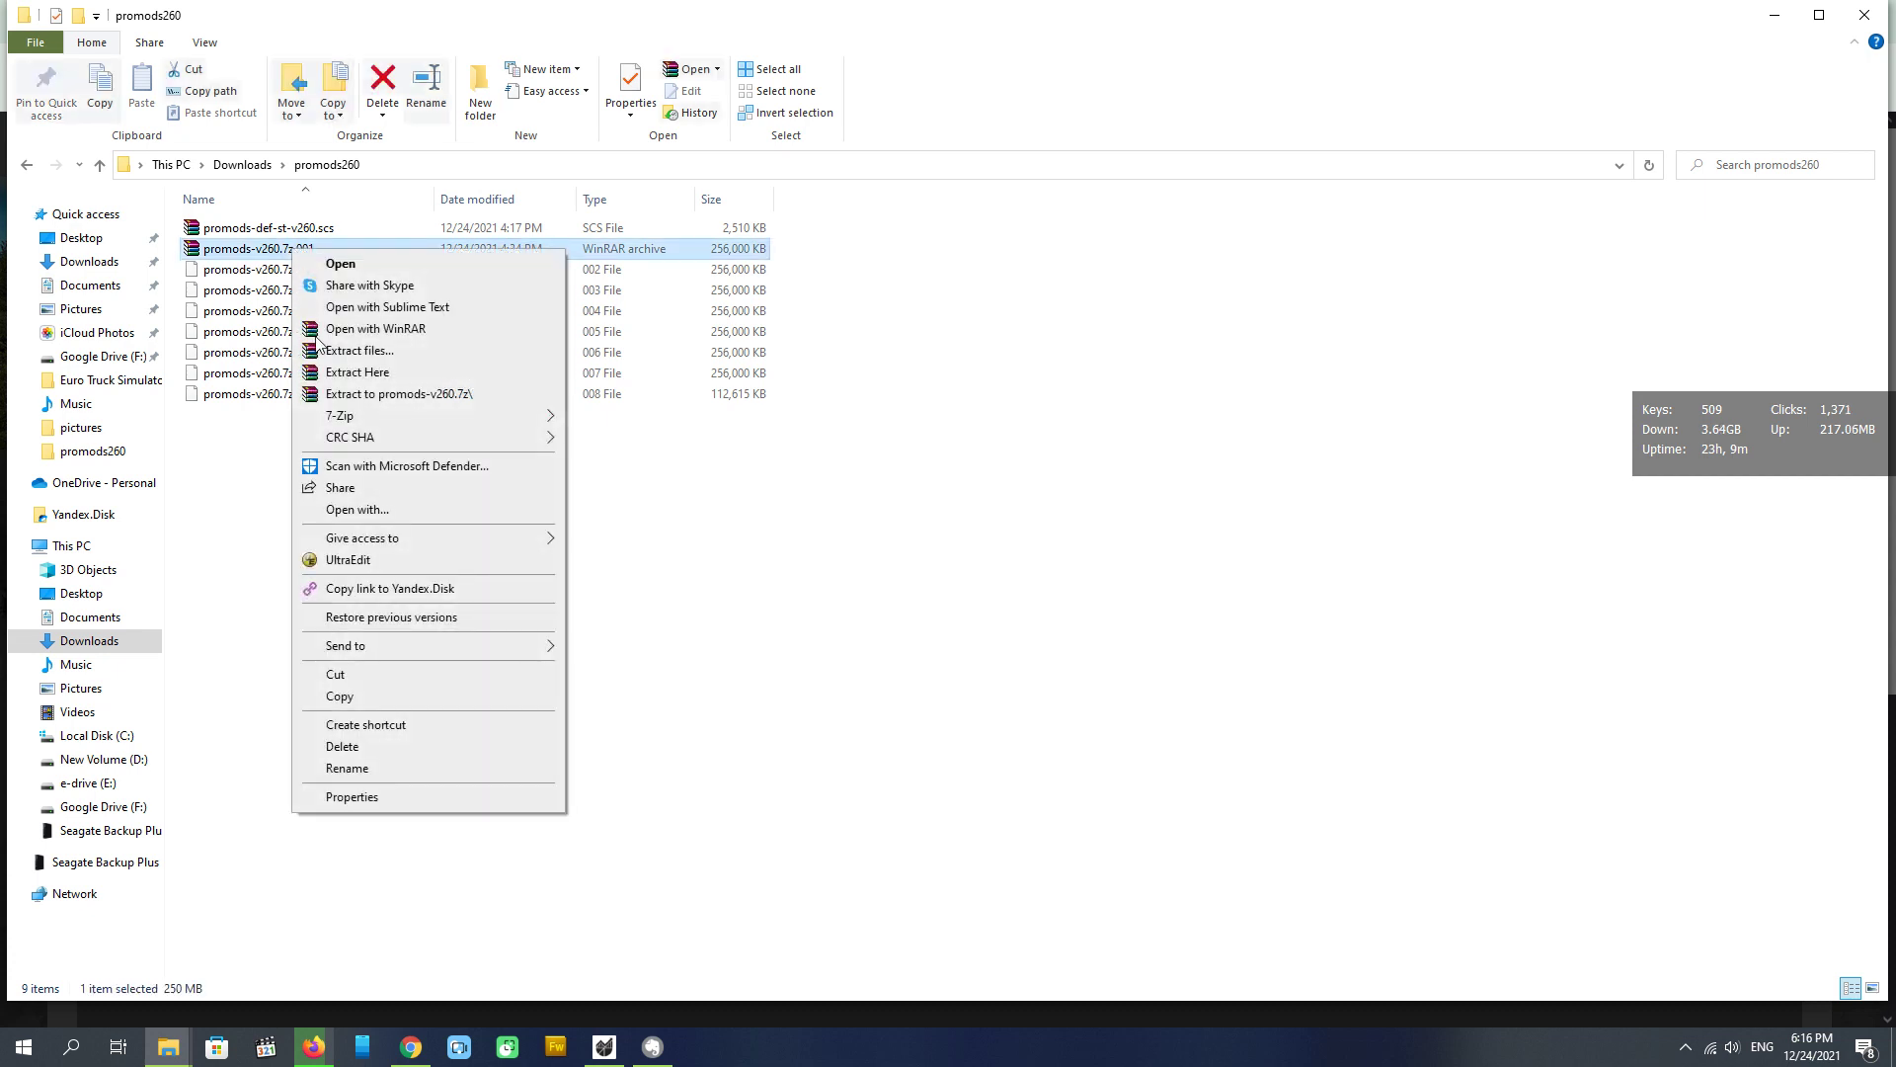
mouse_move(339, 416)
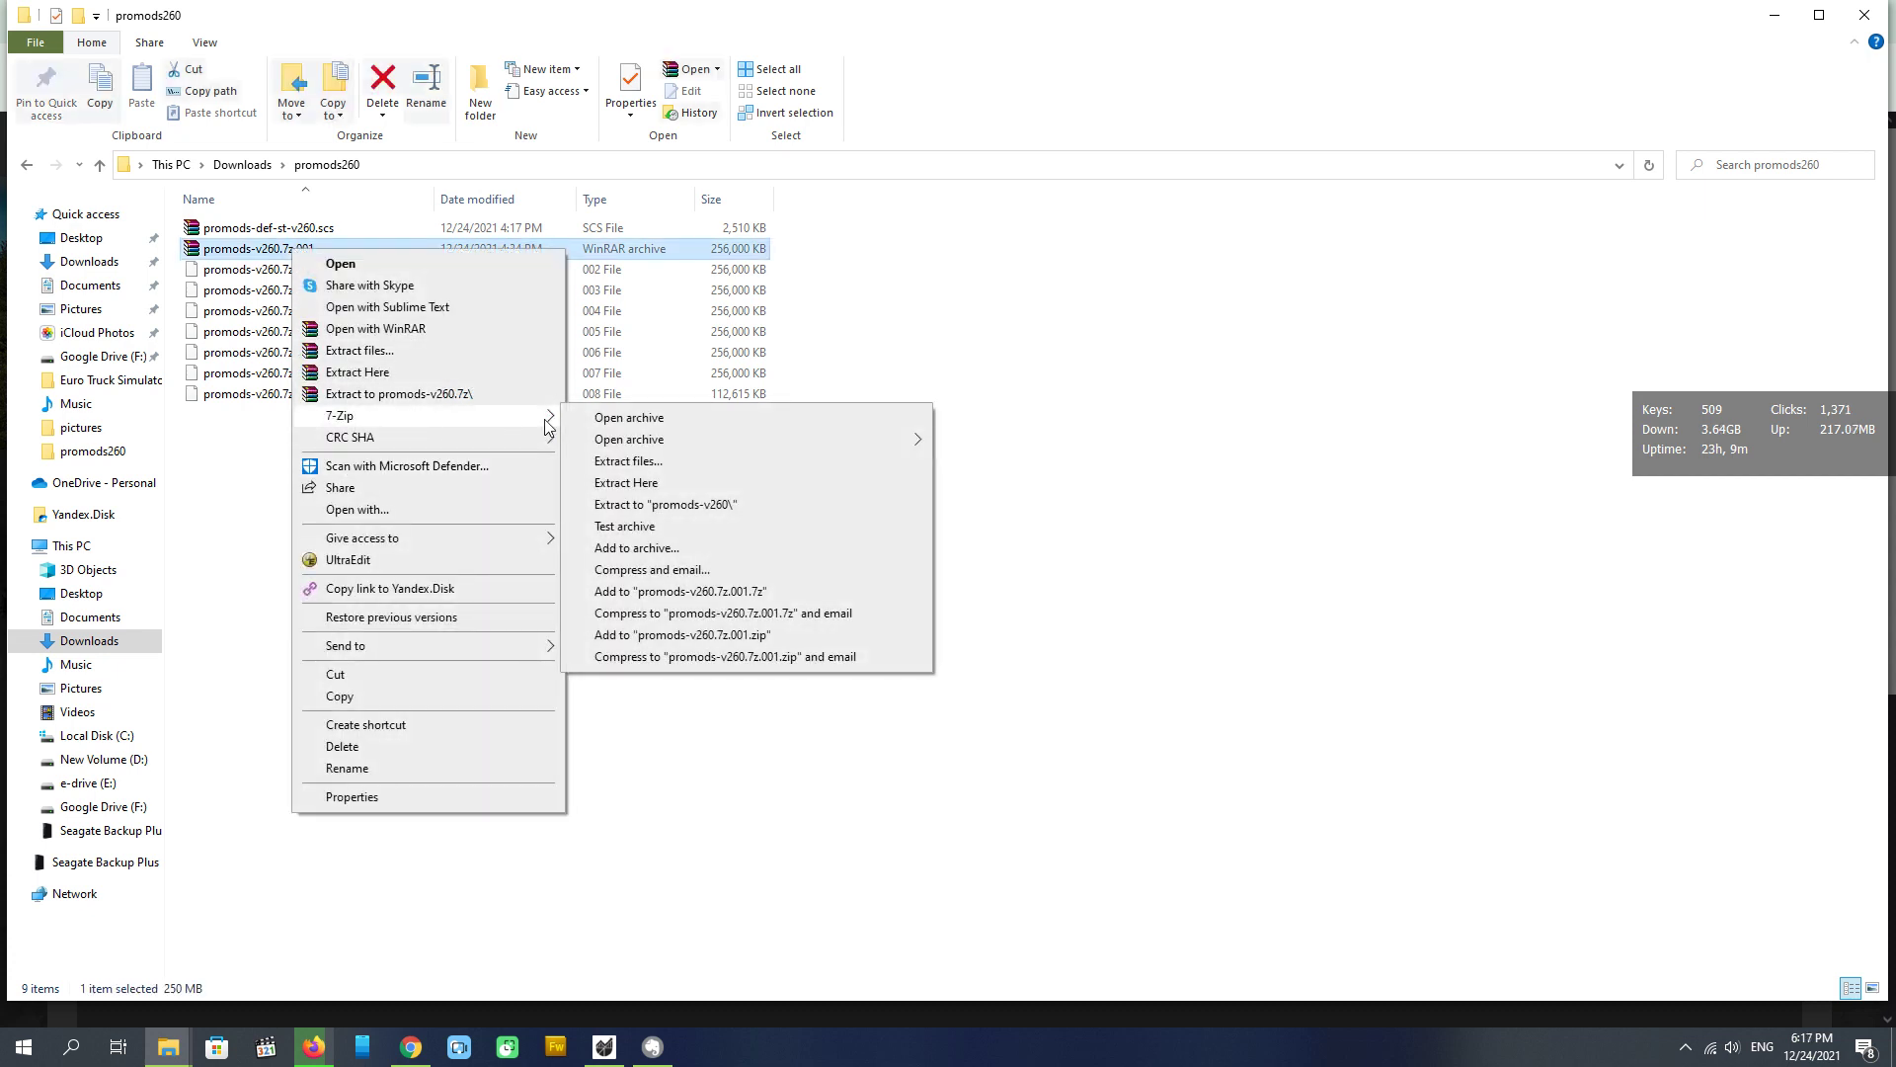
click(679, 461)
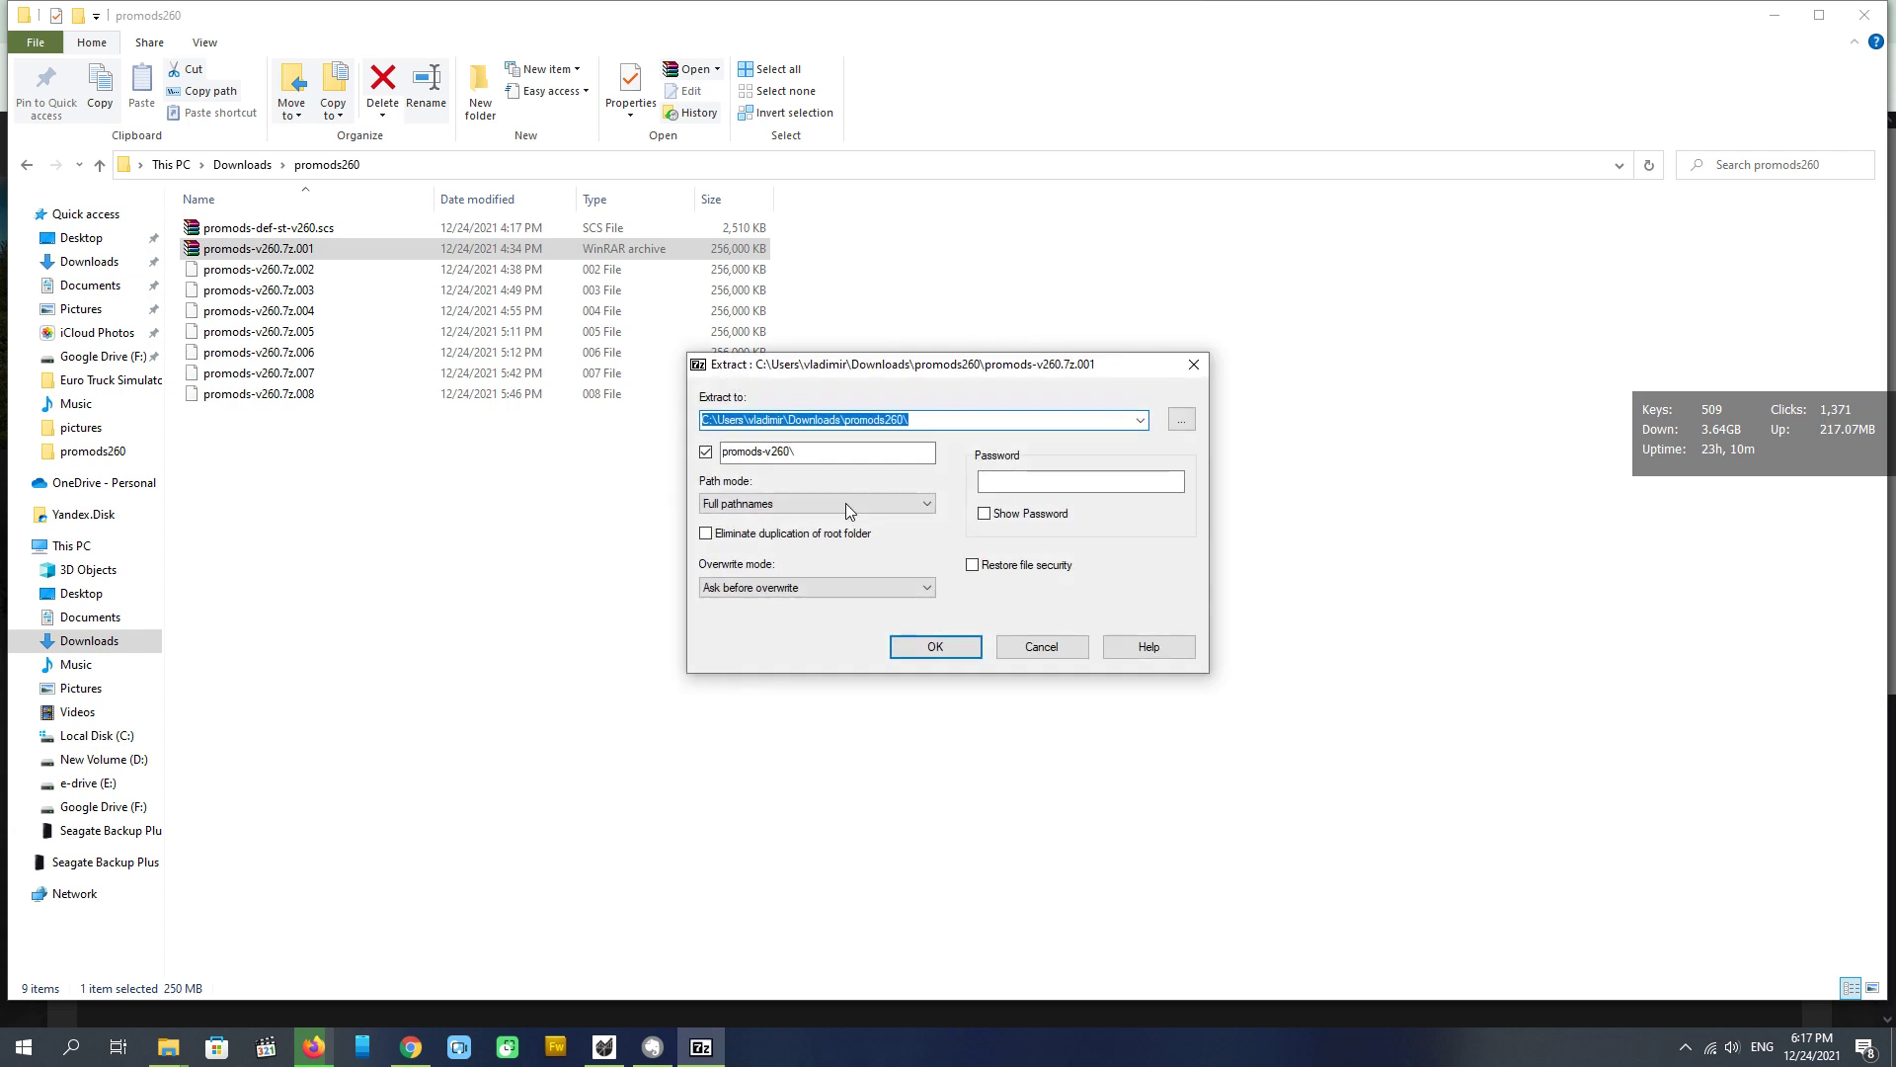
click(962, 643)
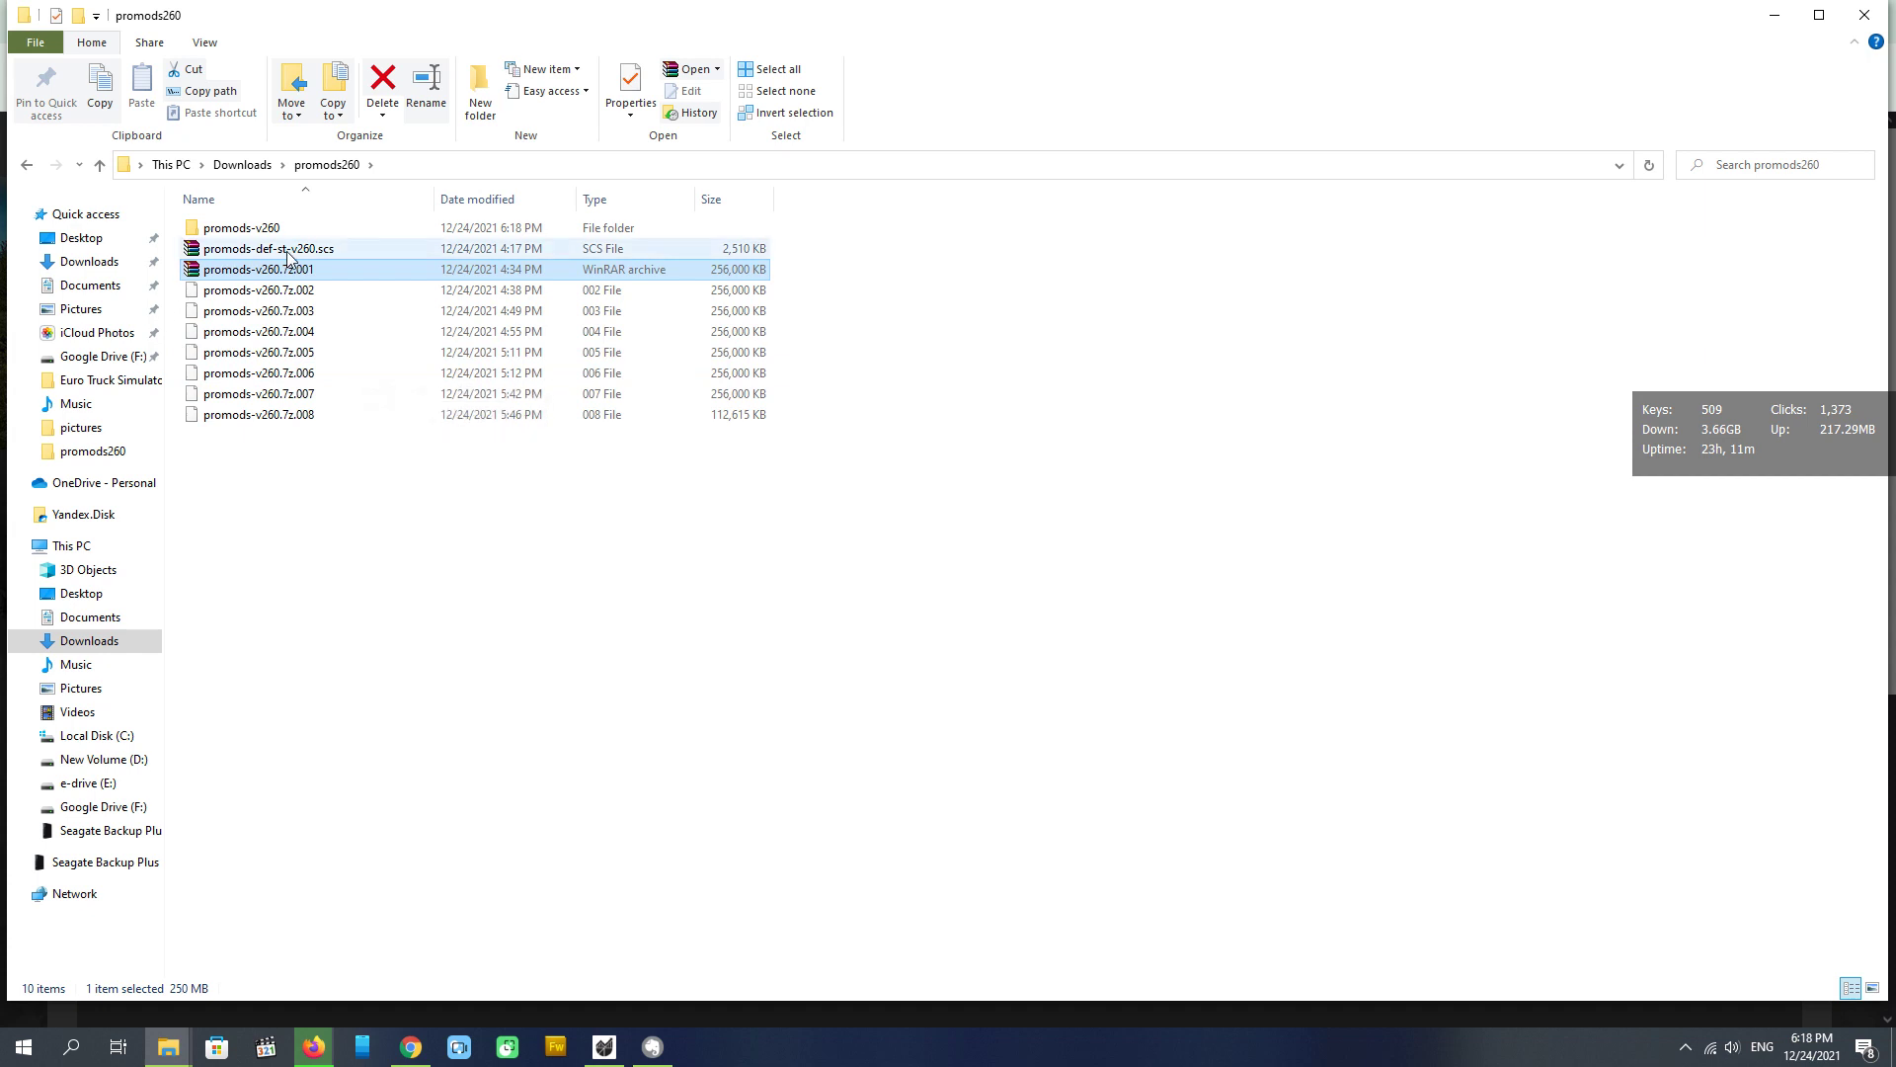
Move promods-def-st-v260.scs into the promods-v260 folder and open that folder
drag(287, 255, 287, 229)
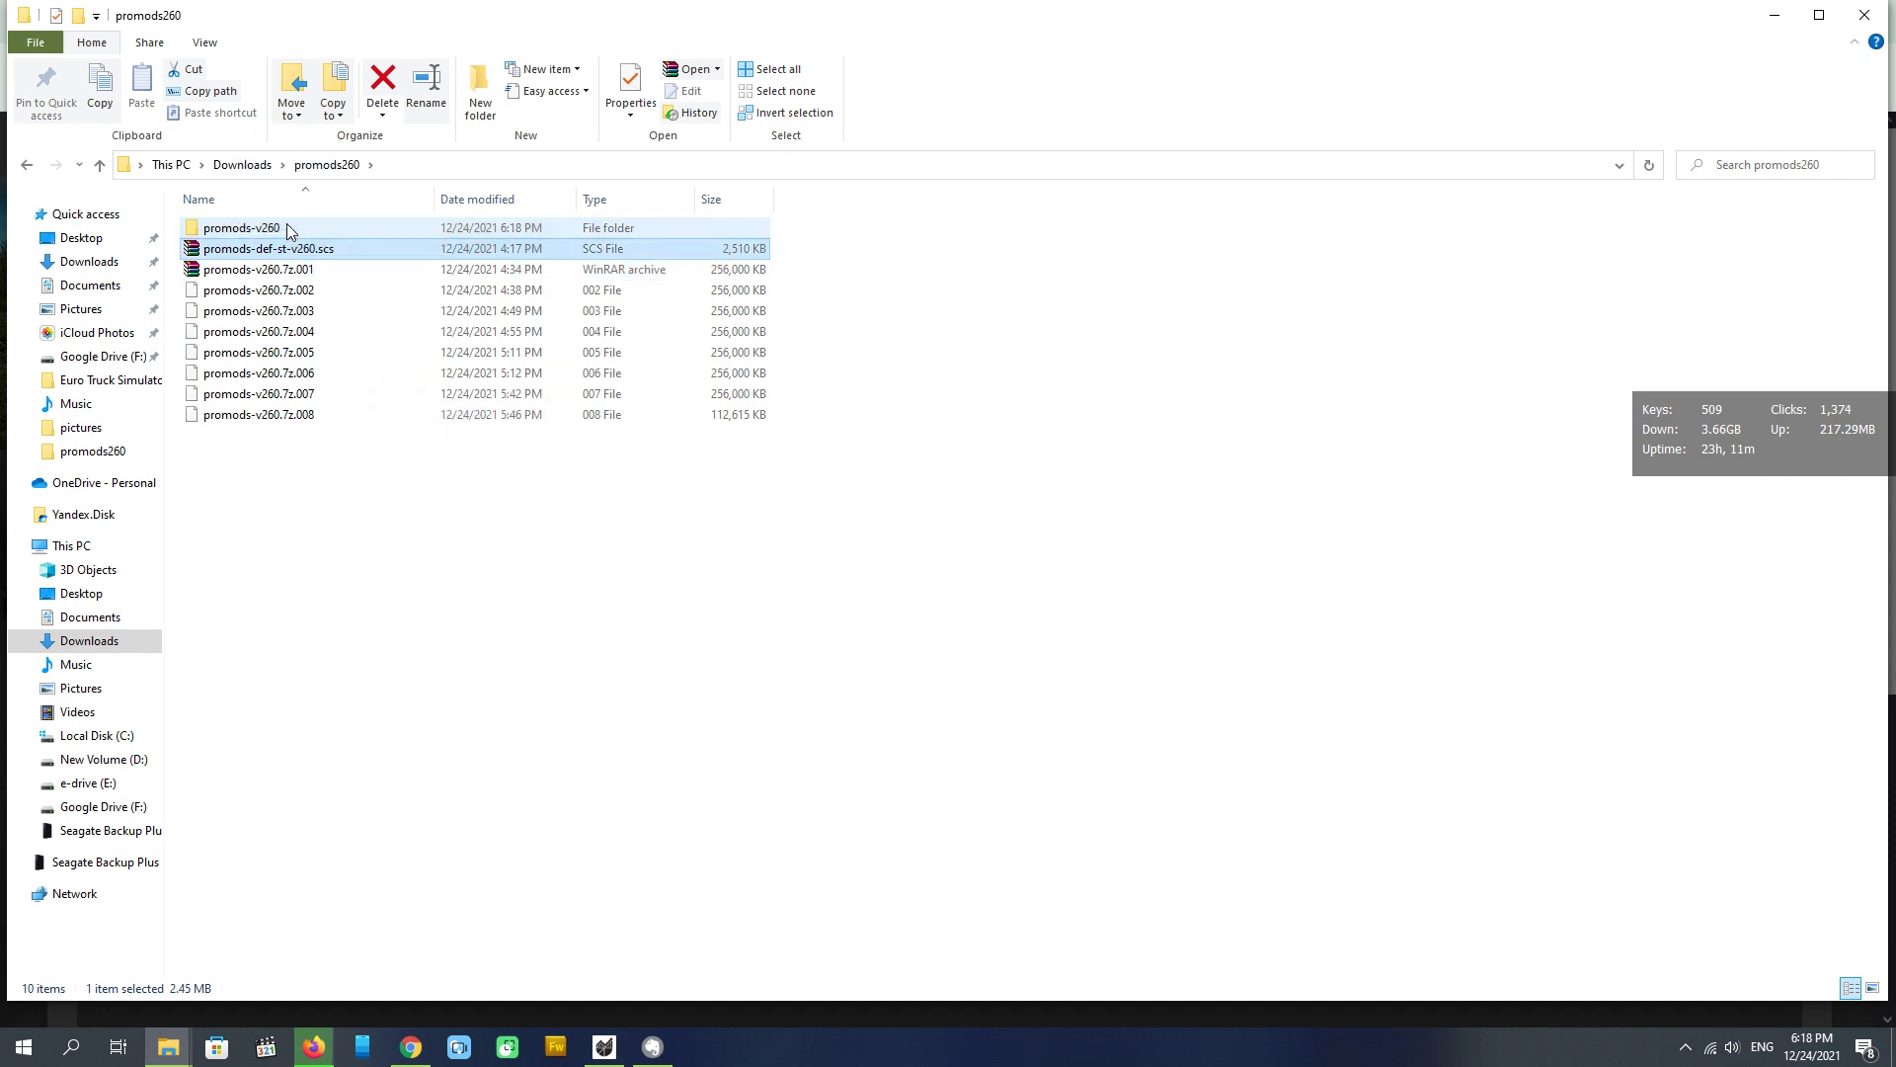
double_click(237, 228)
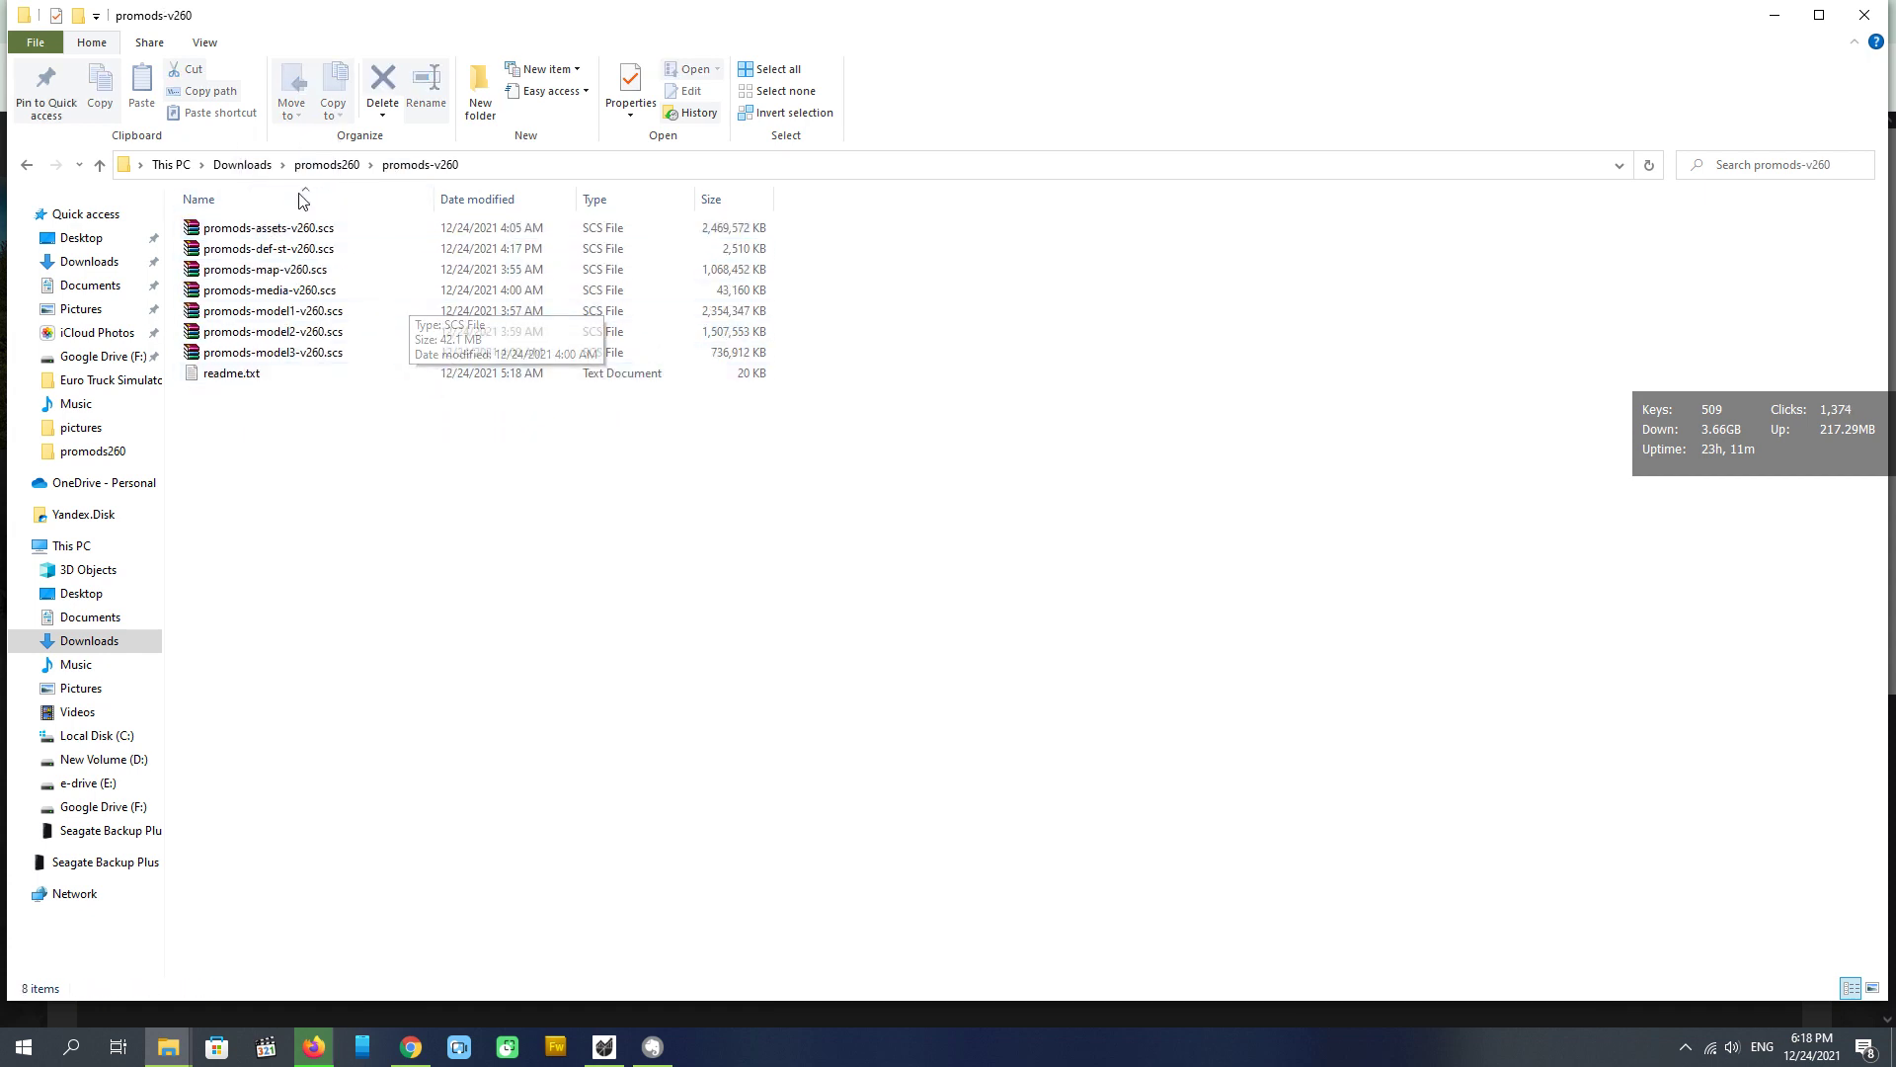
click(368, 405)
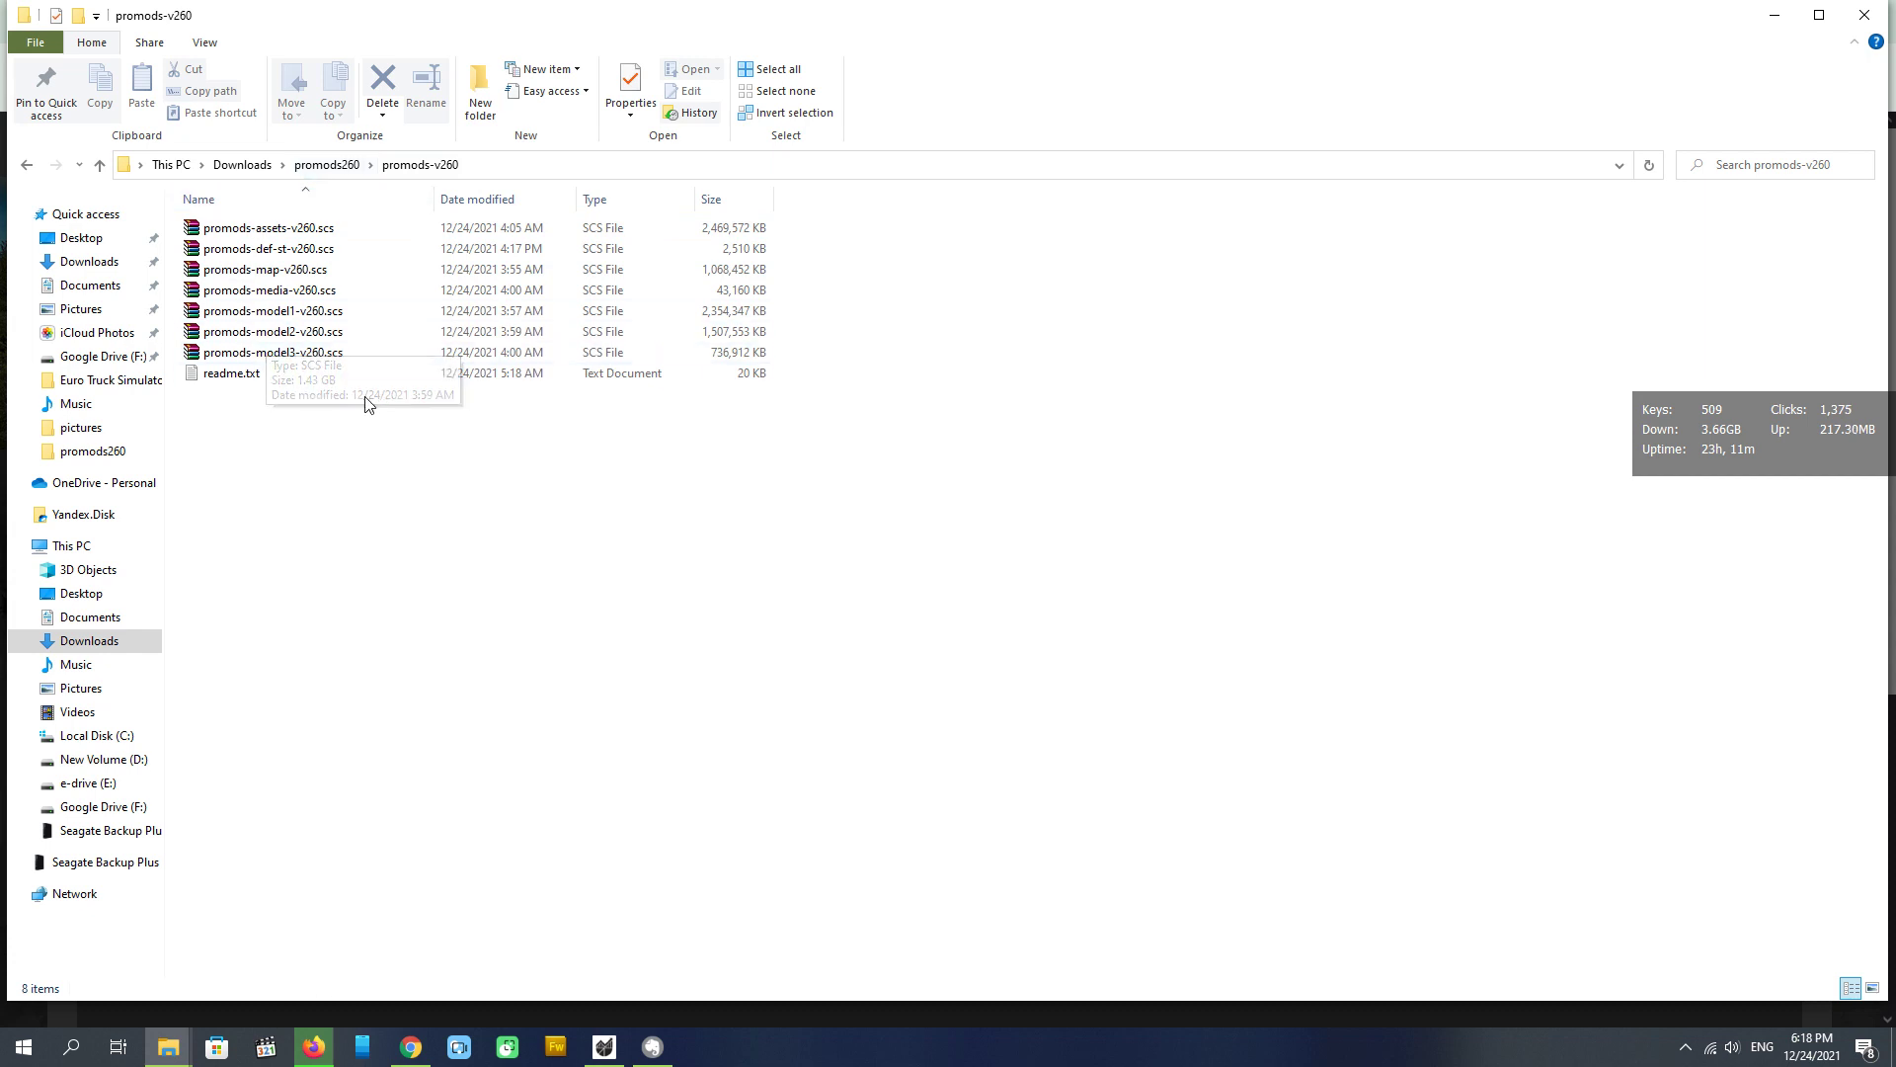
Copy all seven ProMods v260 .scs files
click(319, 232)
shift+click(324, 356)
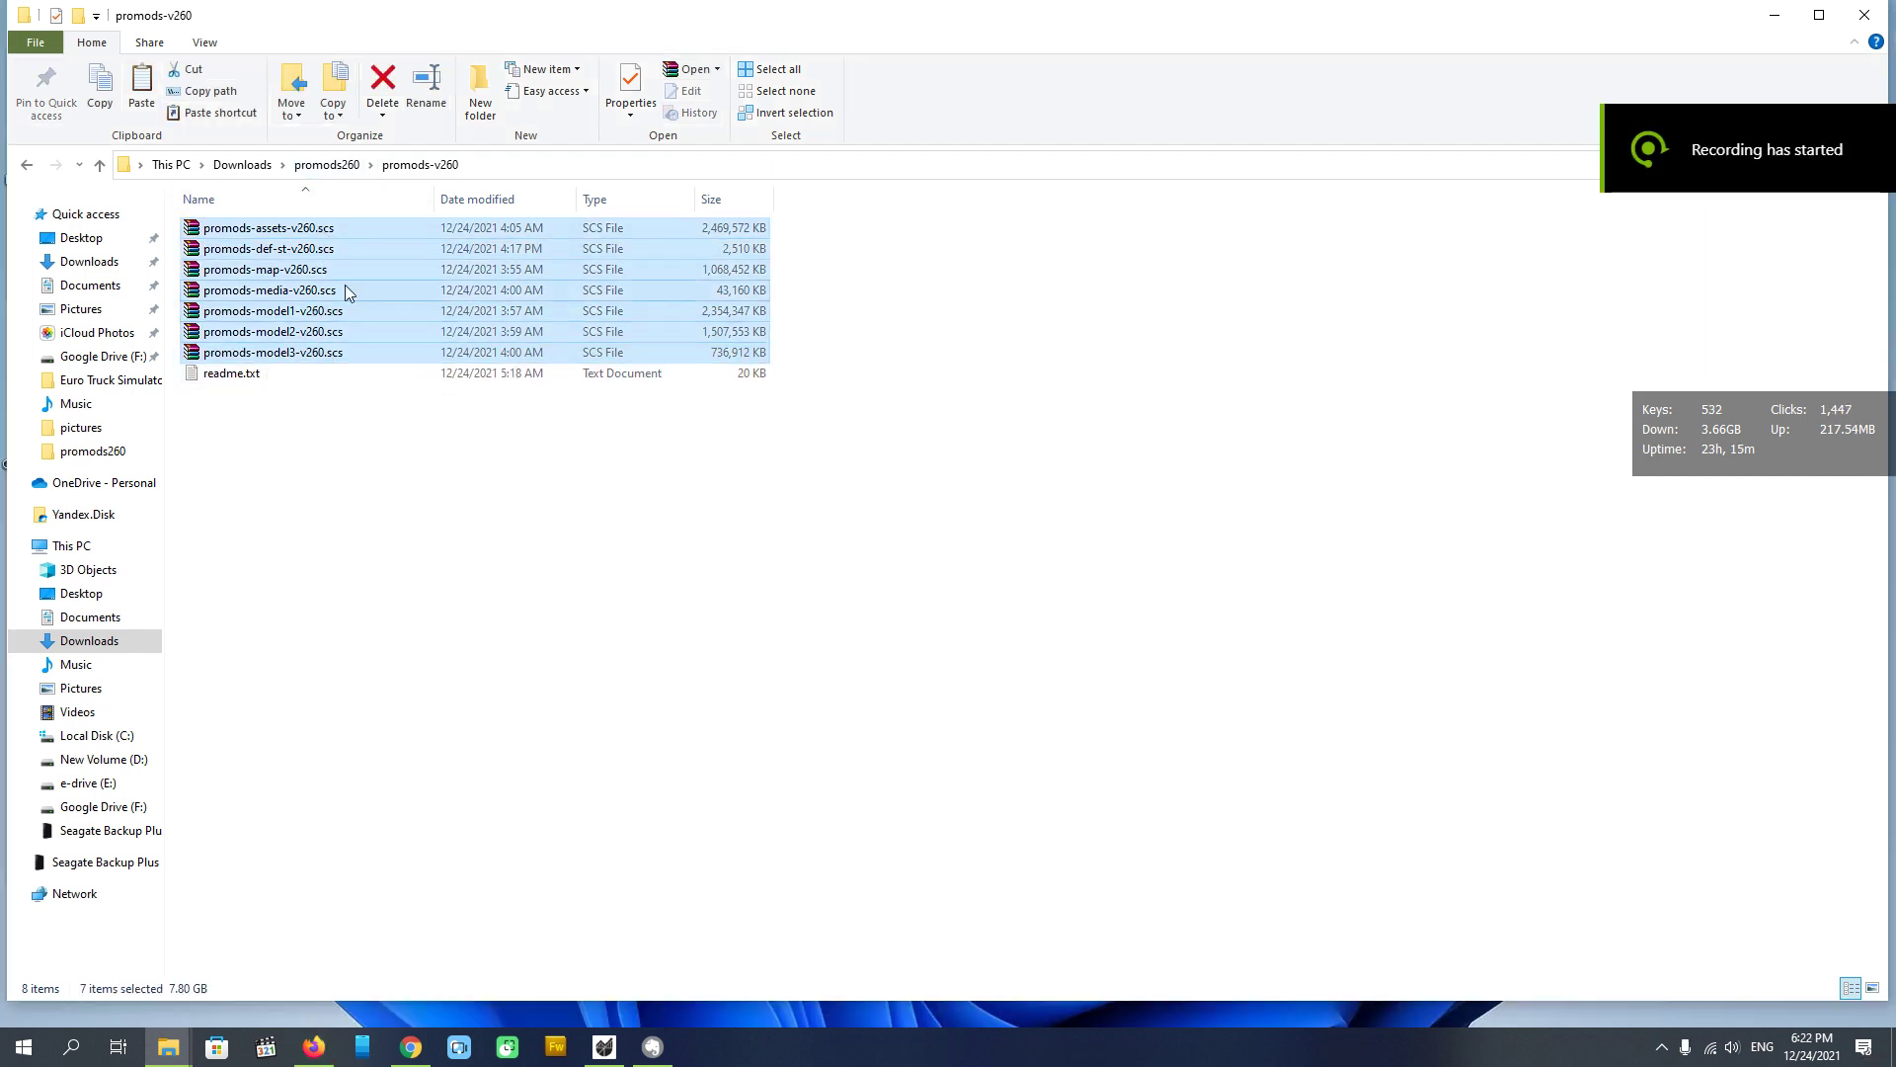
right_click(346, 285)
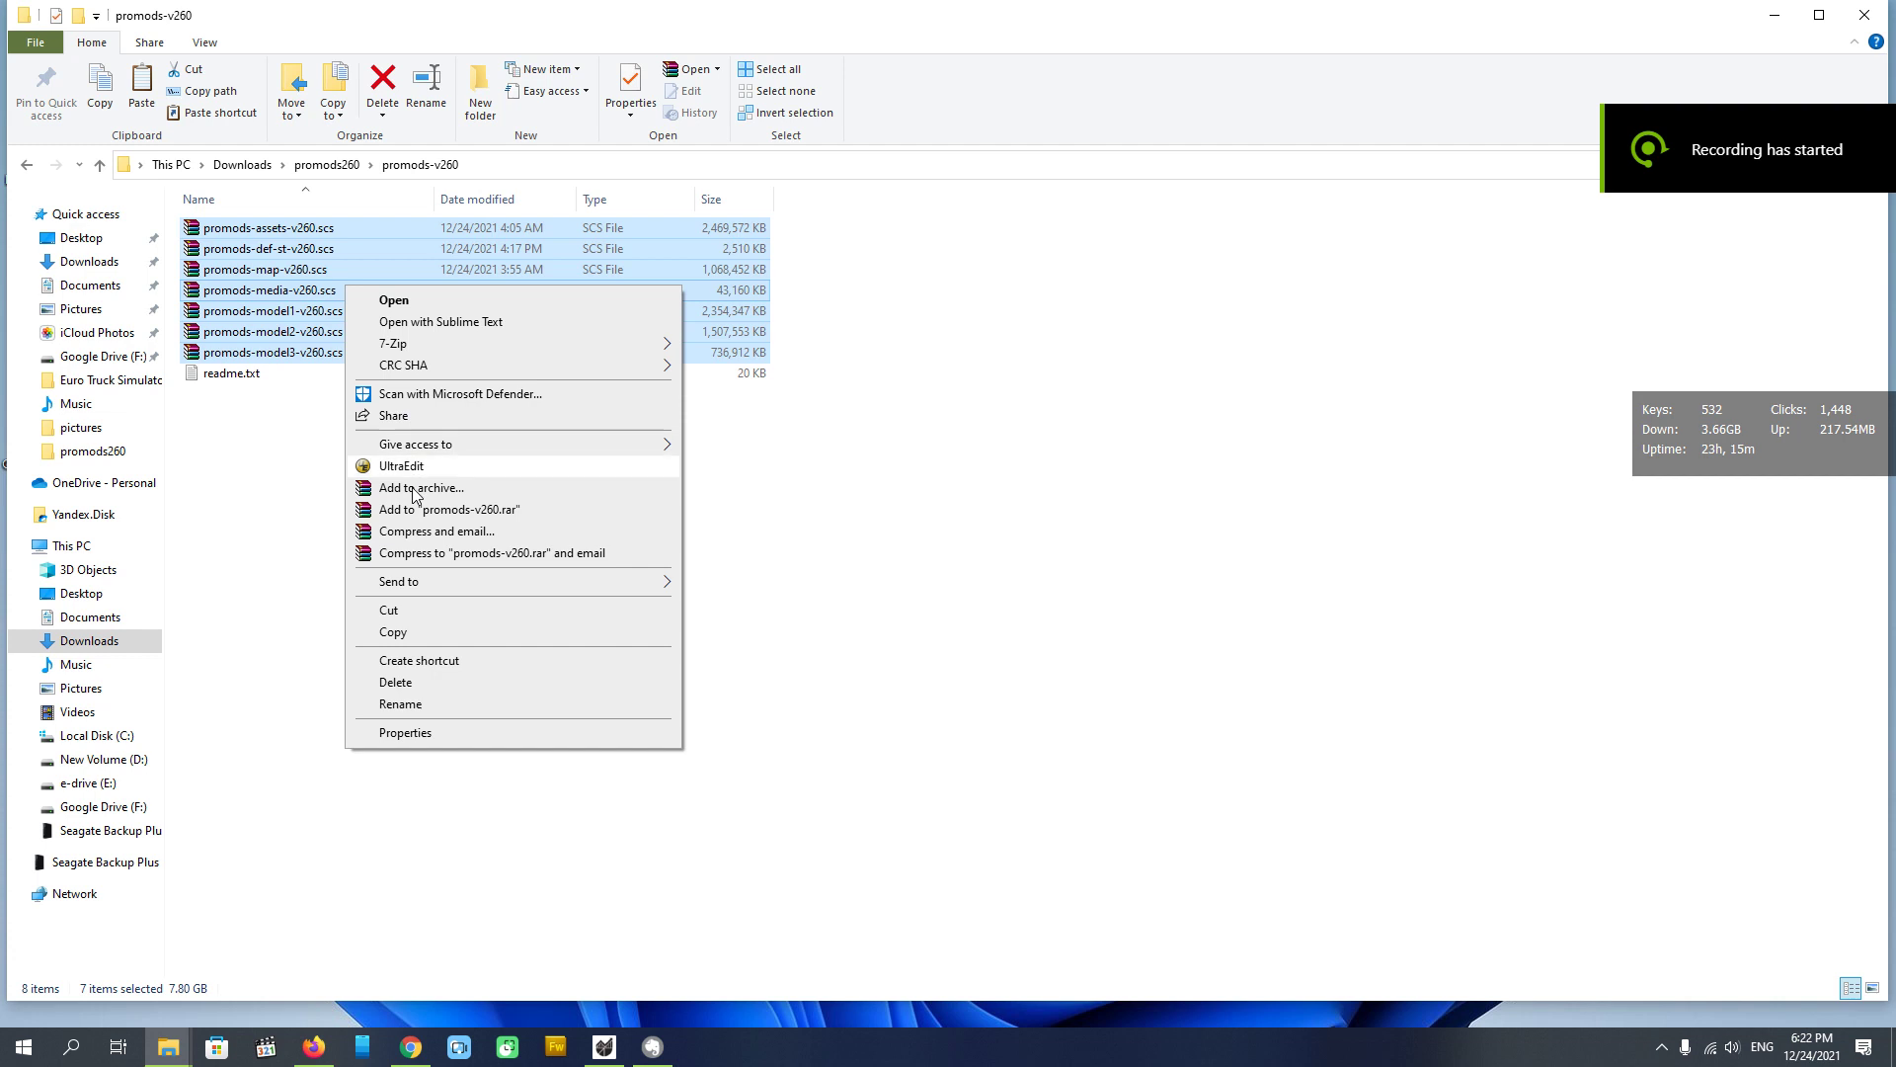
click(394, 632)
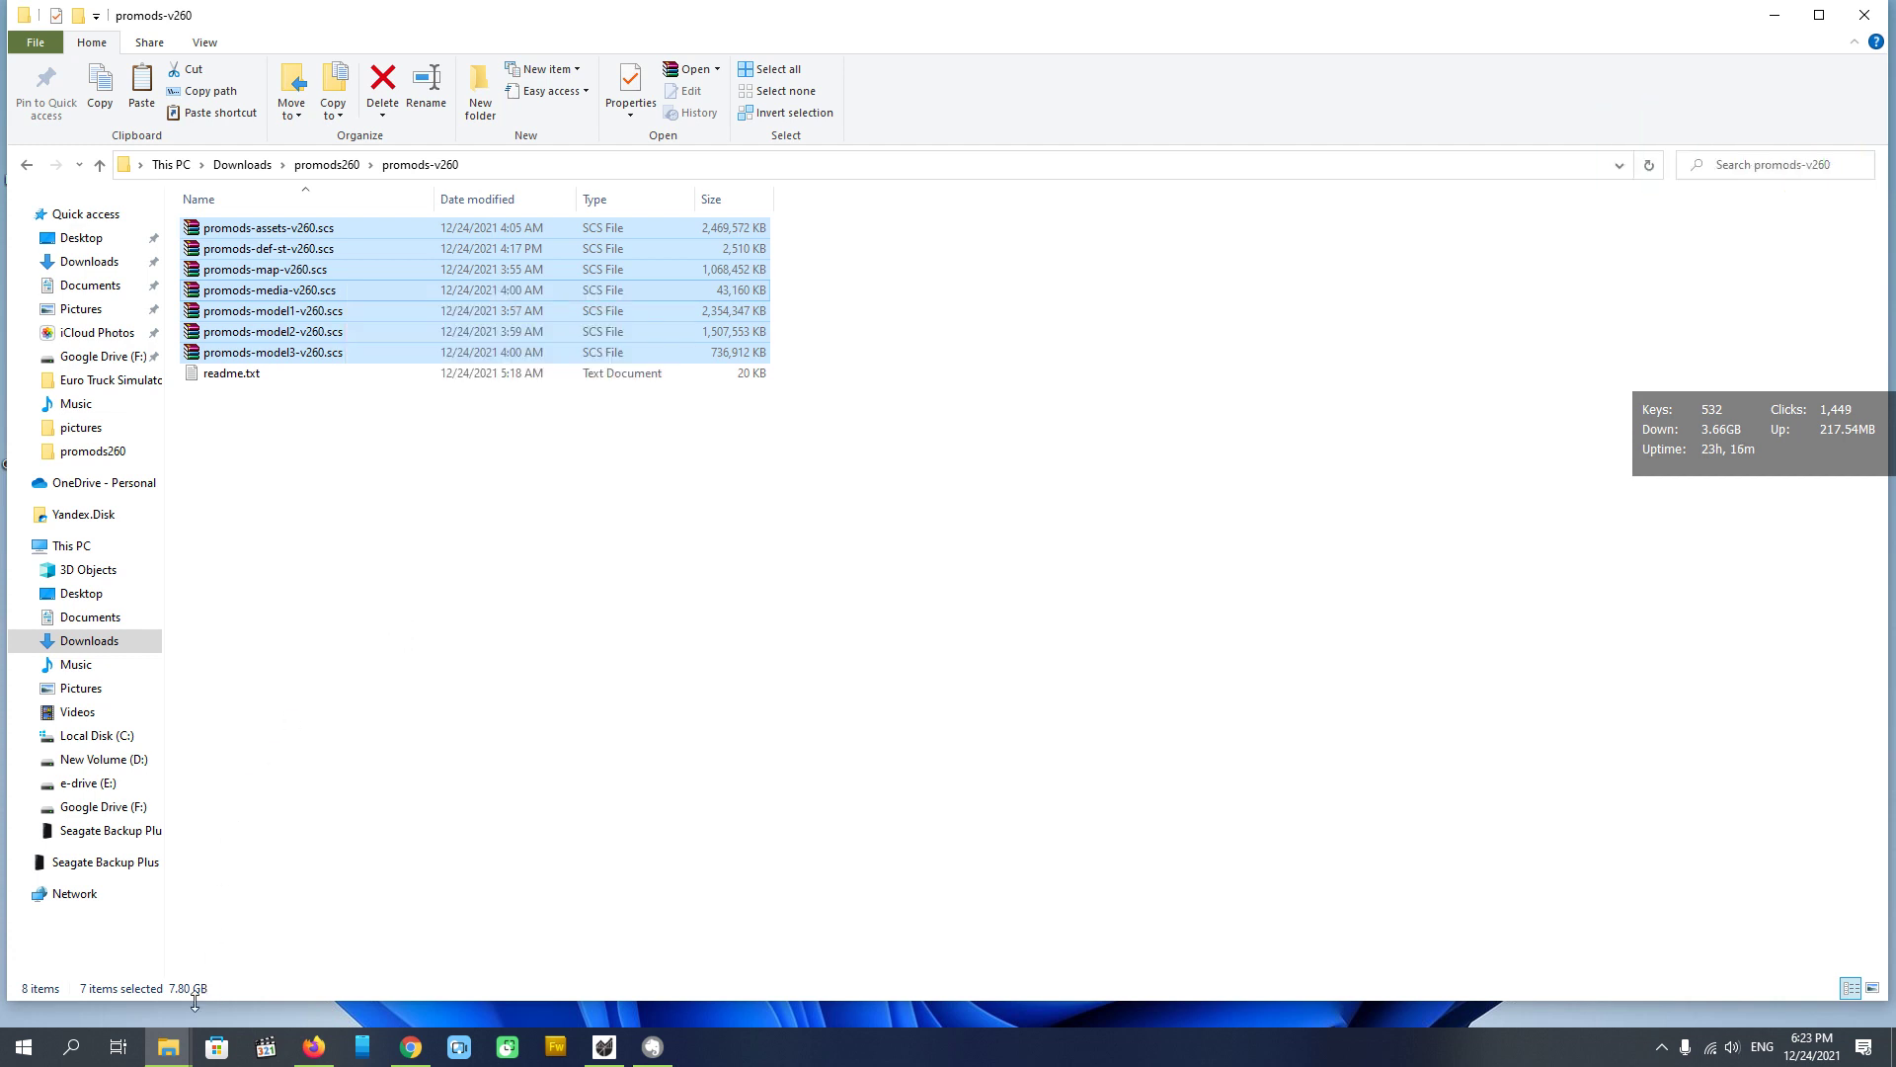
click(181, 1055)
Paste the seven ProMods v260 .scs files into the Documents\Euro Truck Simulator 2\mod folder
click(255, 986)
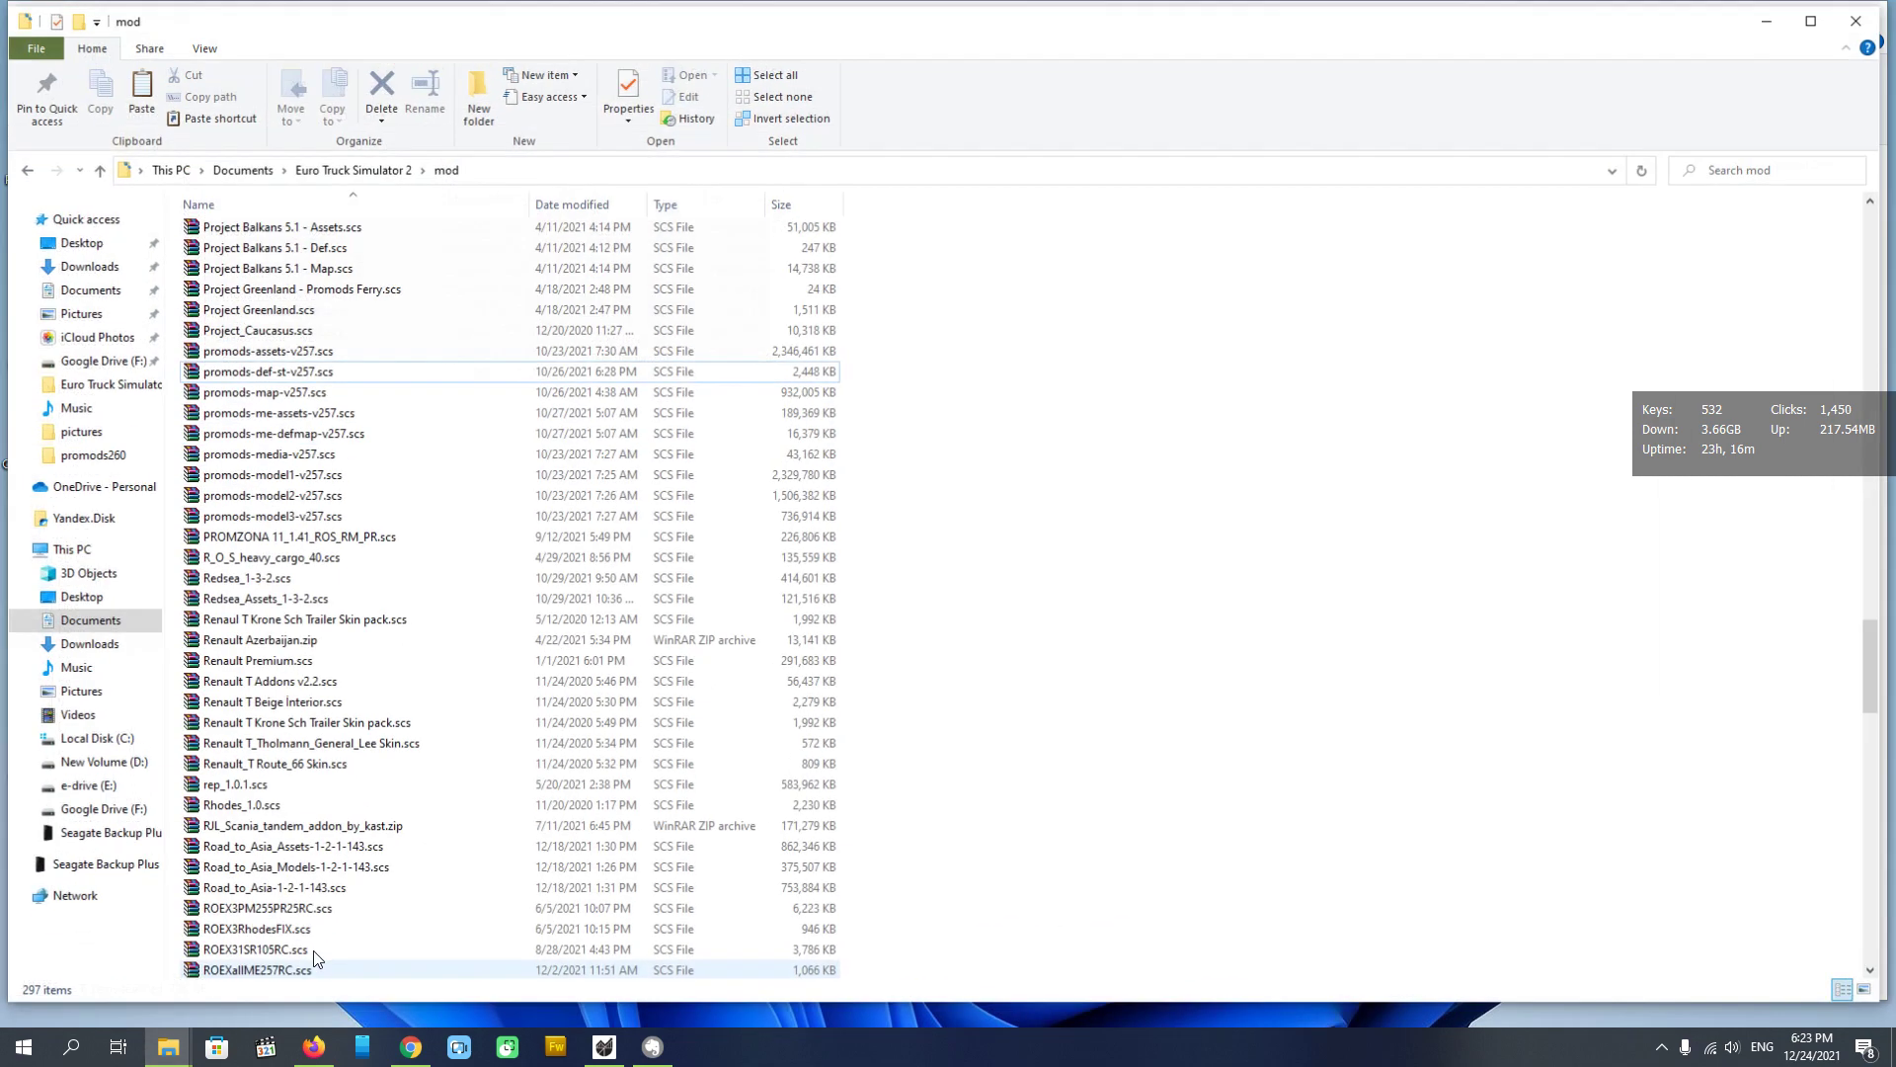
right_click(1059, 409)
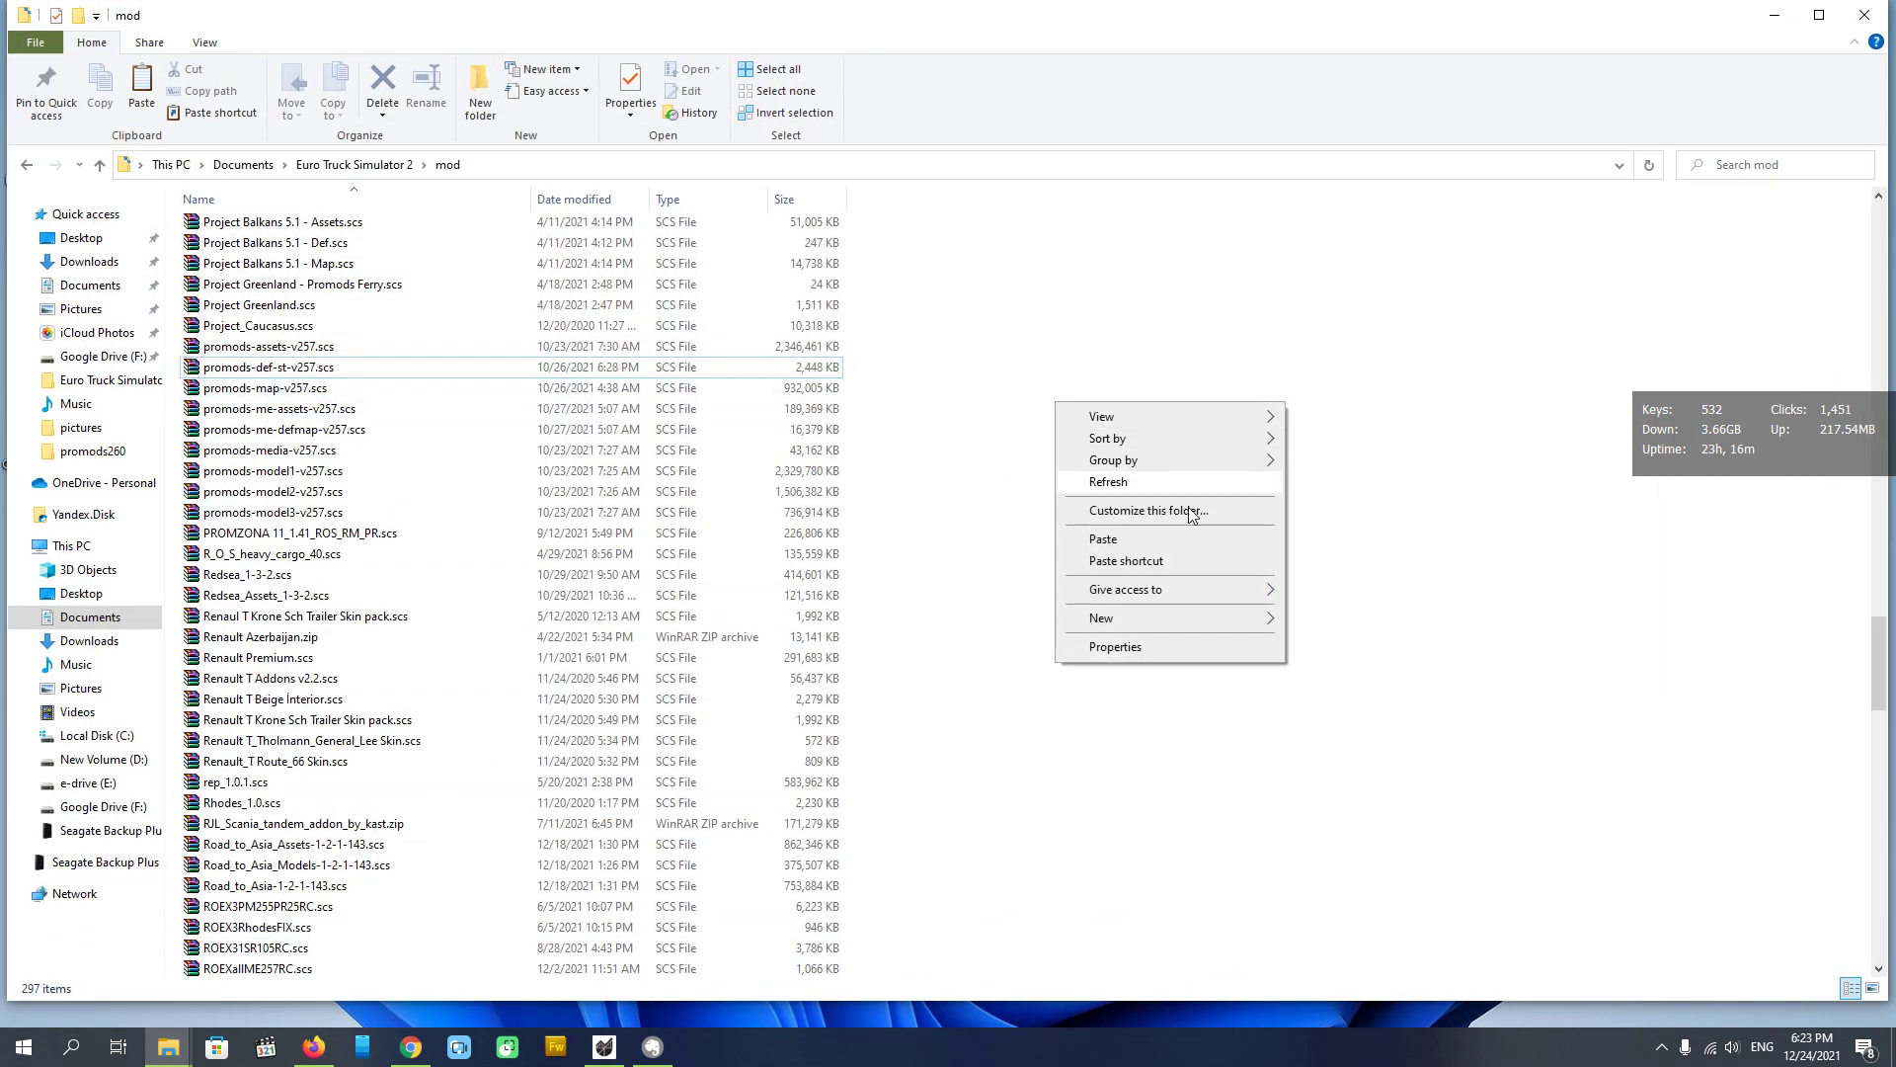
click(1103, 539)
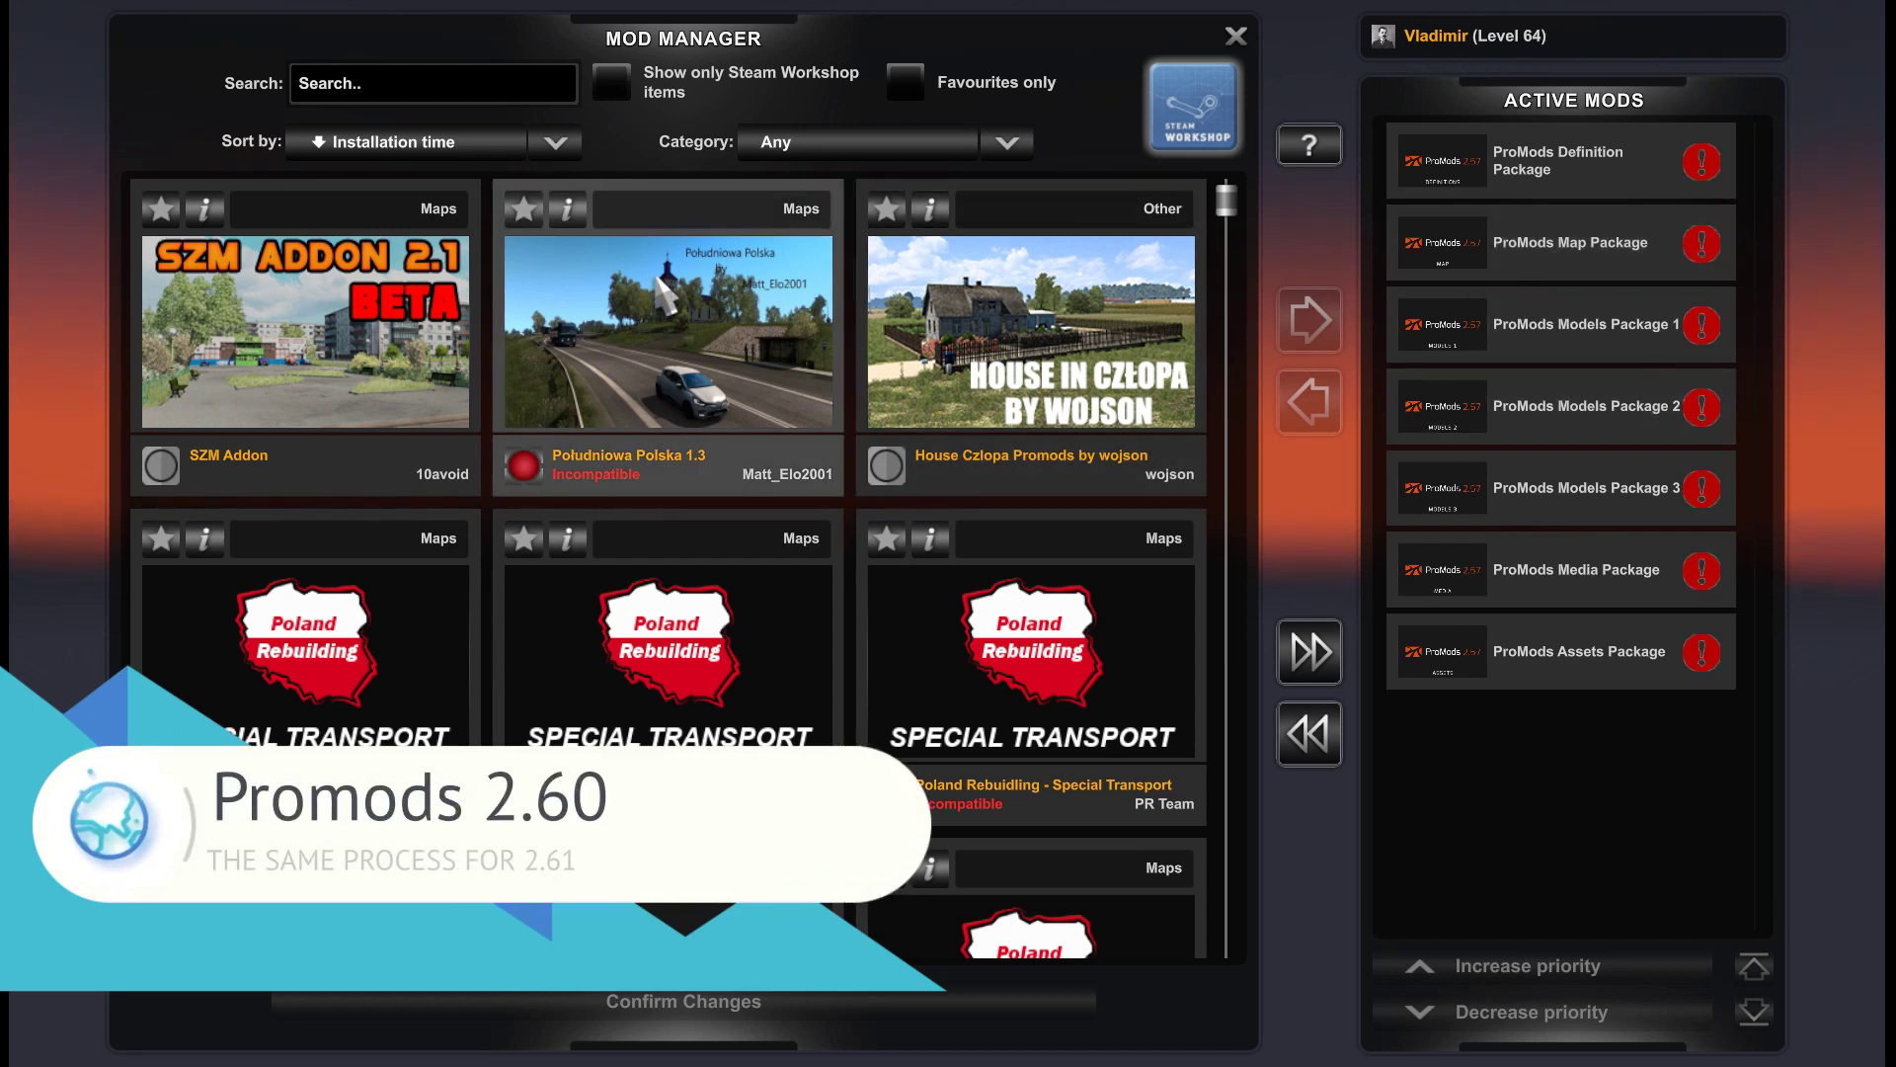
Filter Mod Manager by 'promods', activate ProMods 2.60 Assets, and scroll through the results
click(414, 73)
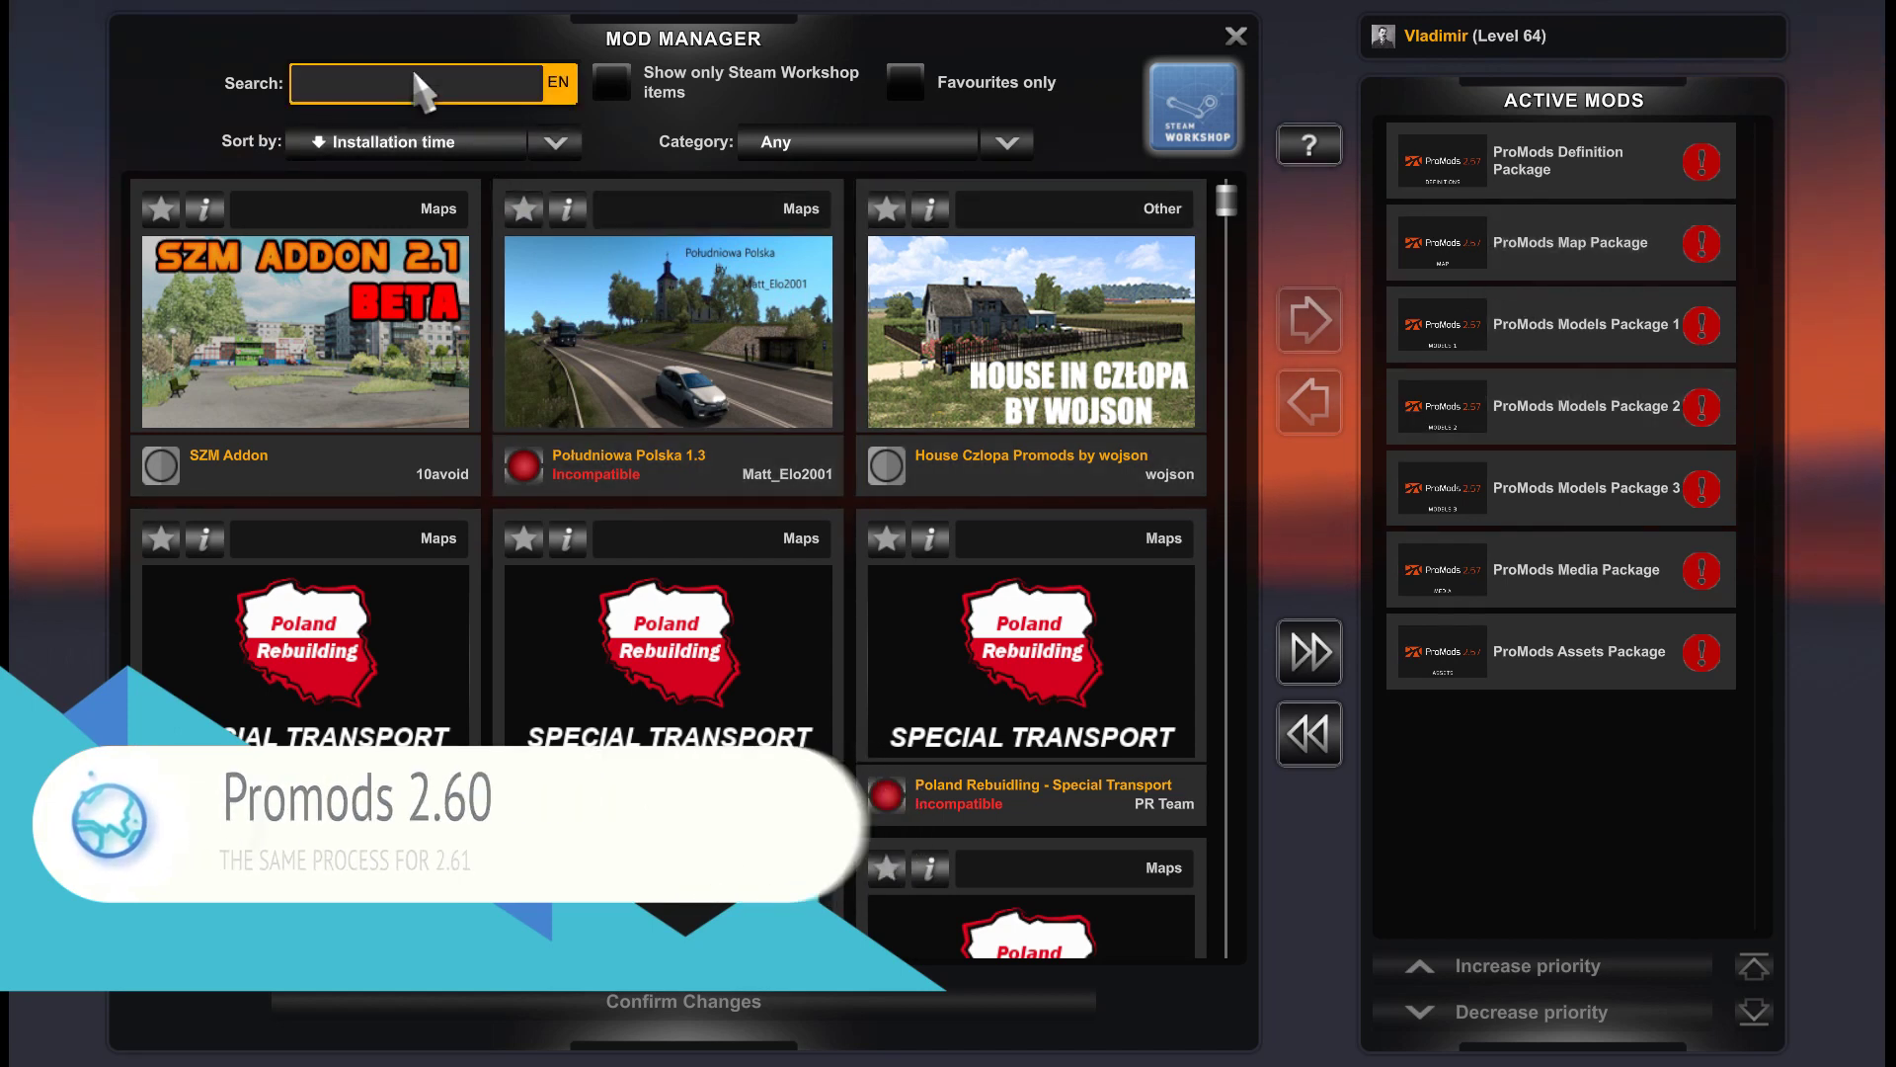
text(pro)
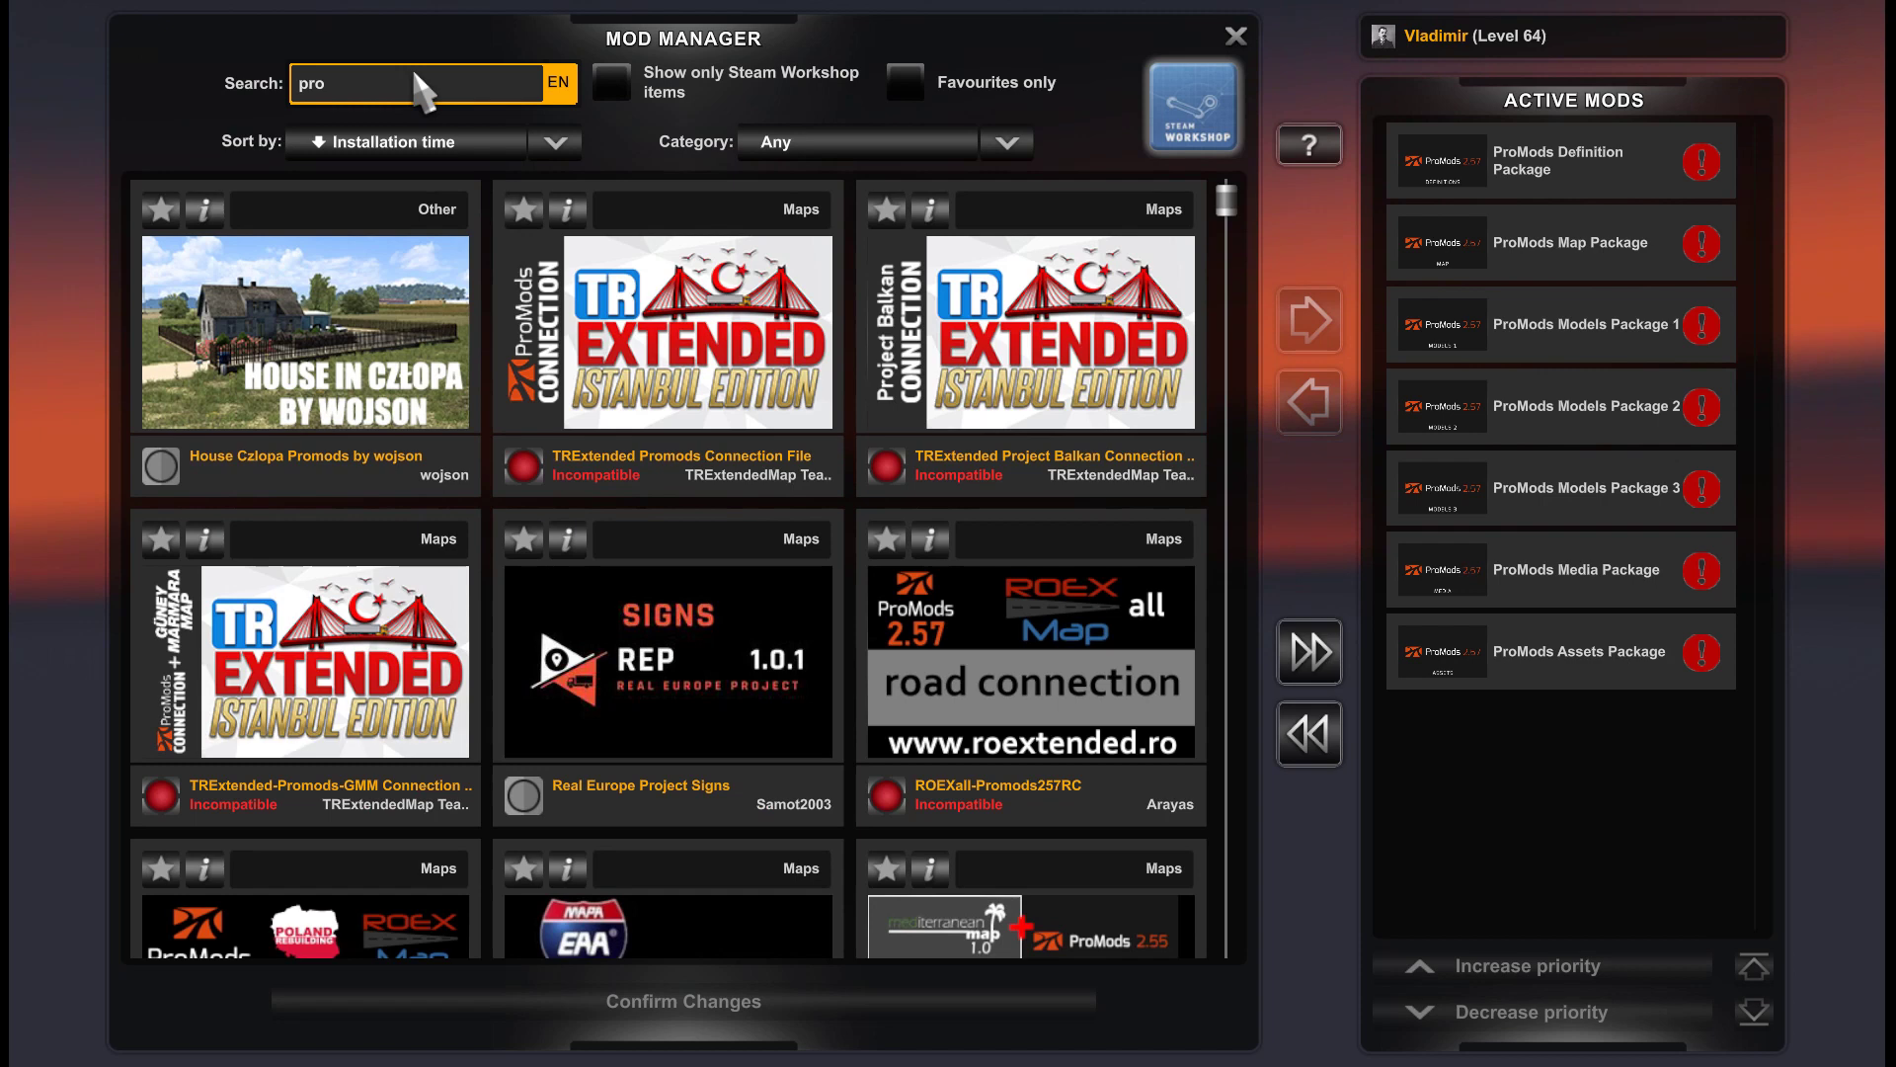
text(mods)
double_click(719, 613)
scroll(724, 618, down, 3)
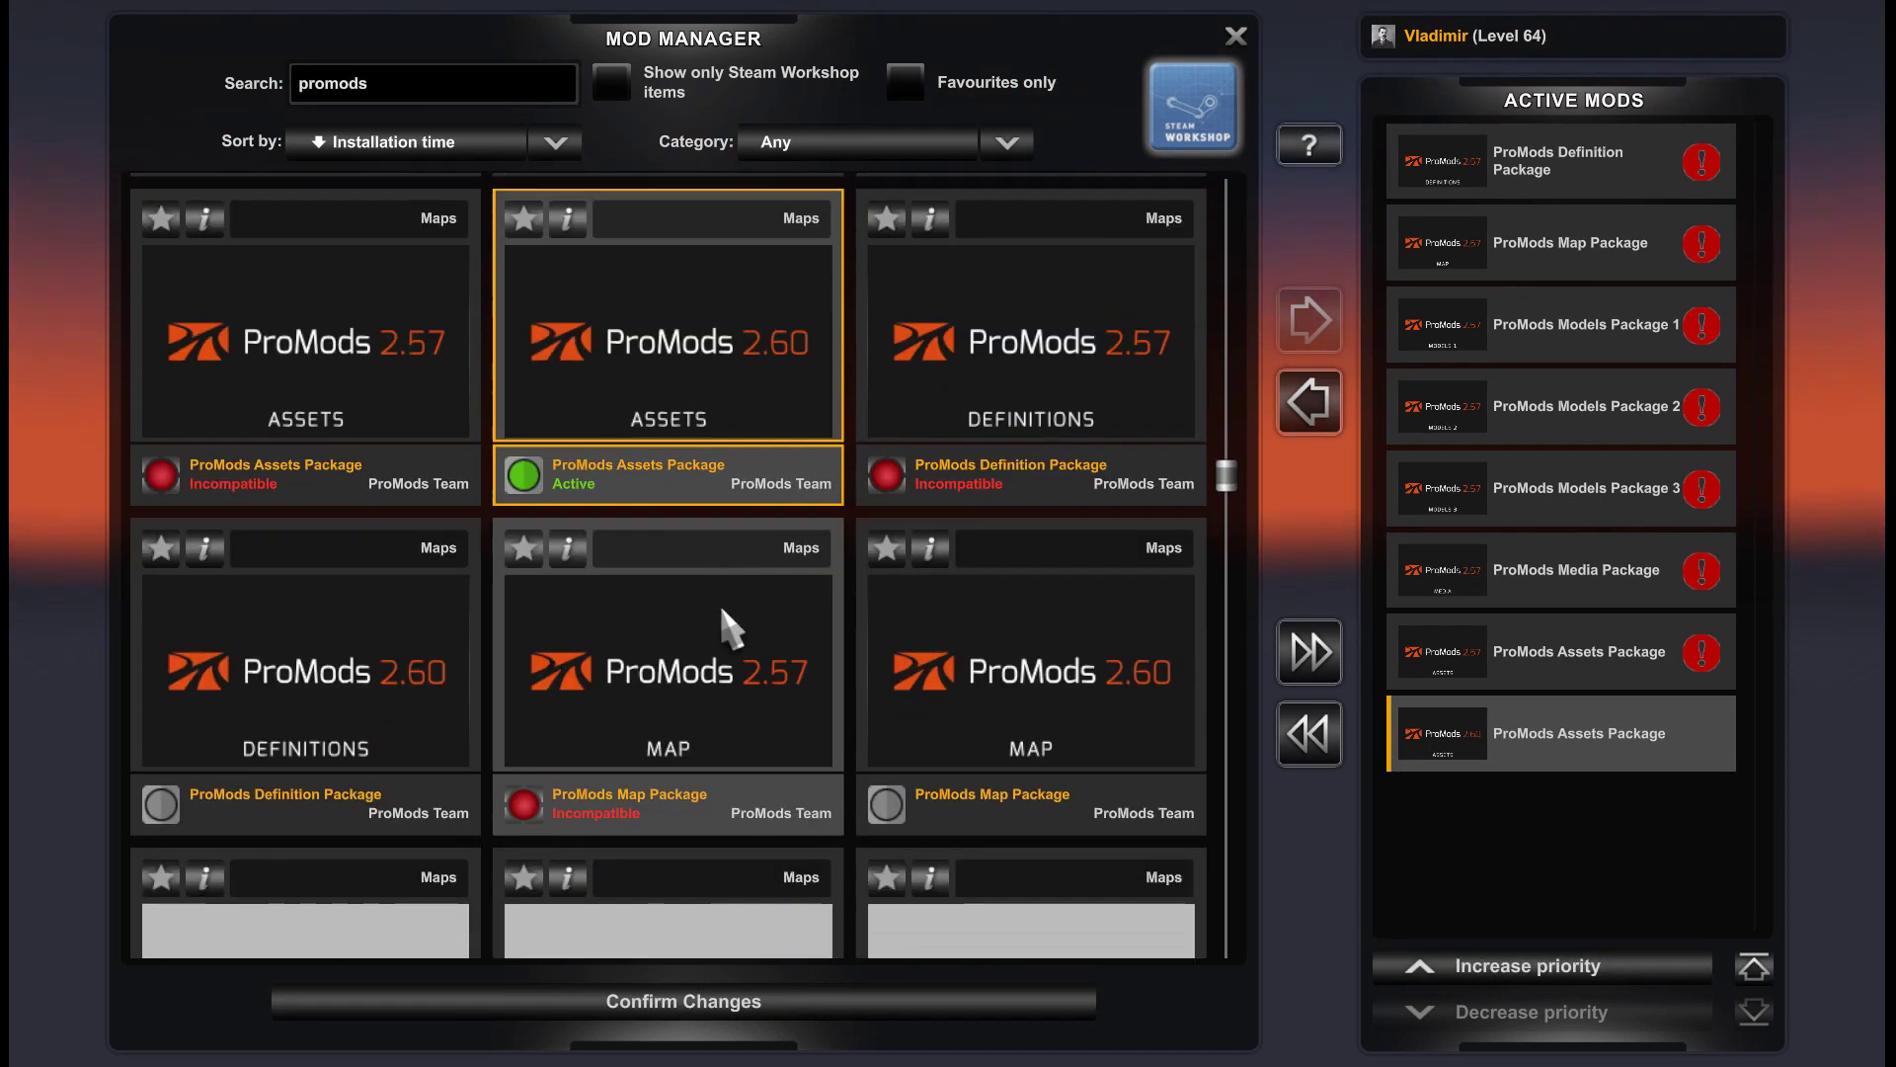
scroll(724, 618, down, 3)
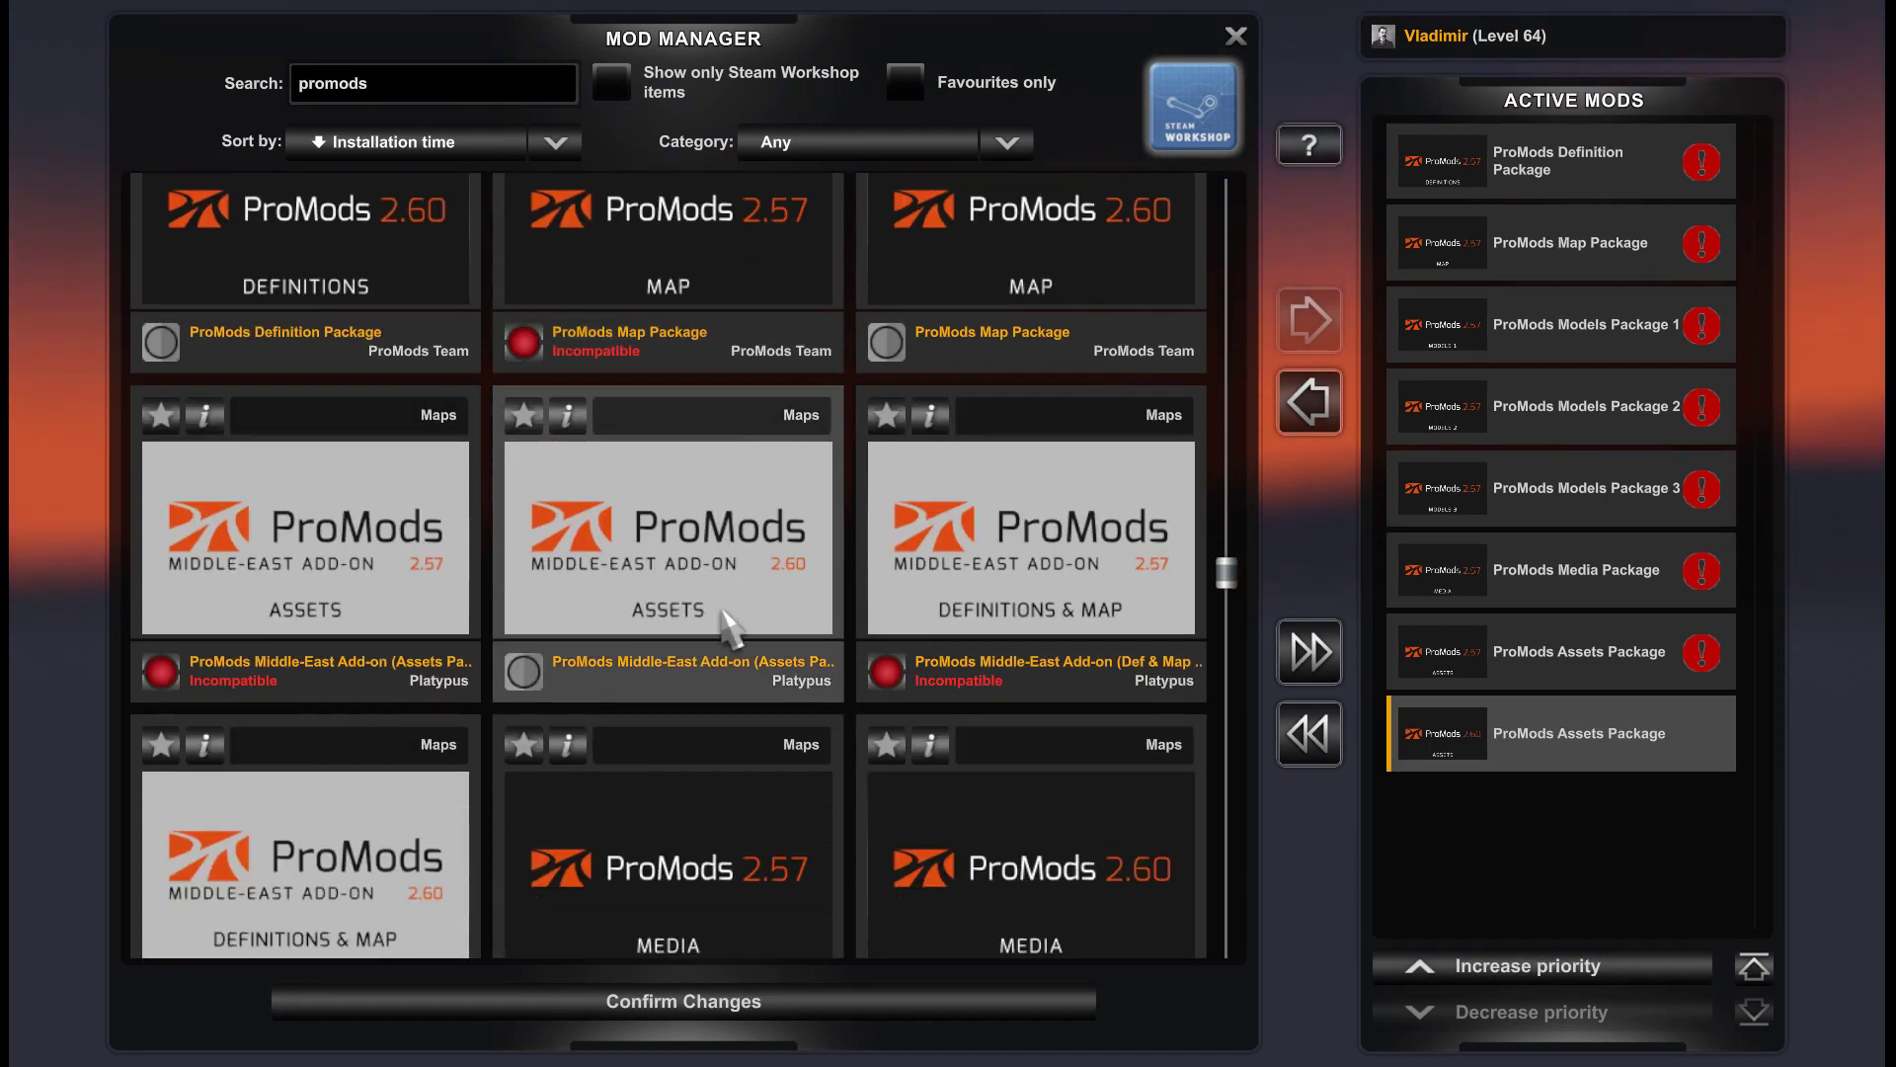
scroll(720, 602, down, 2)
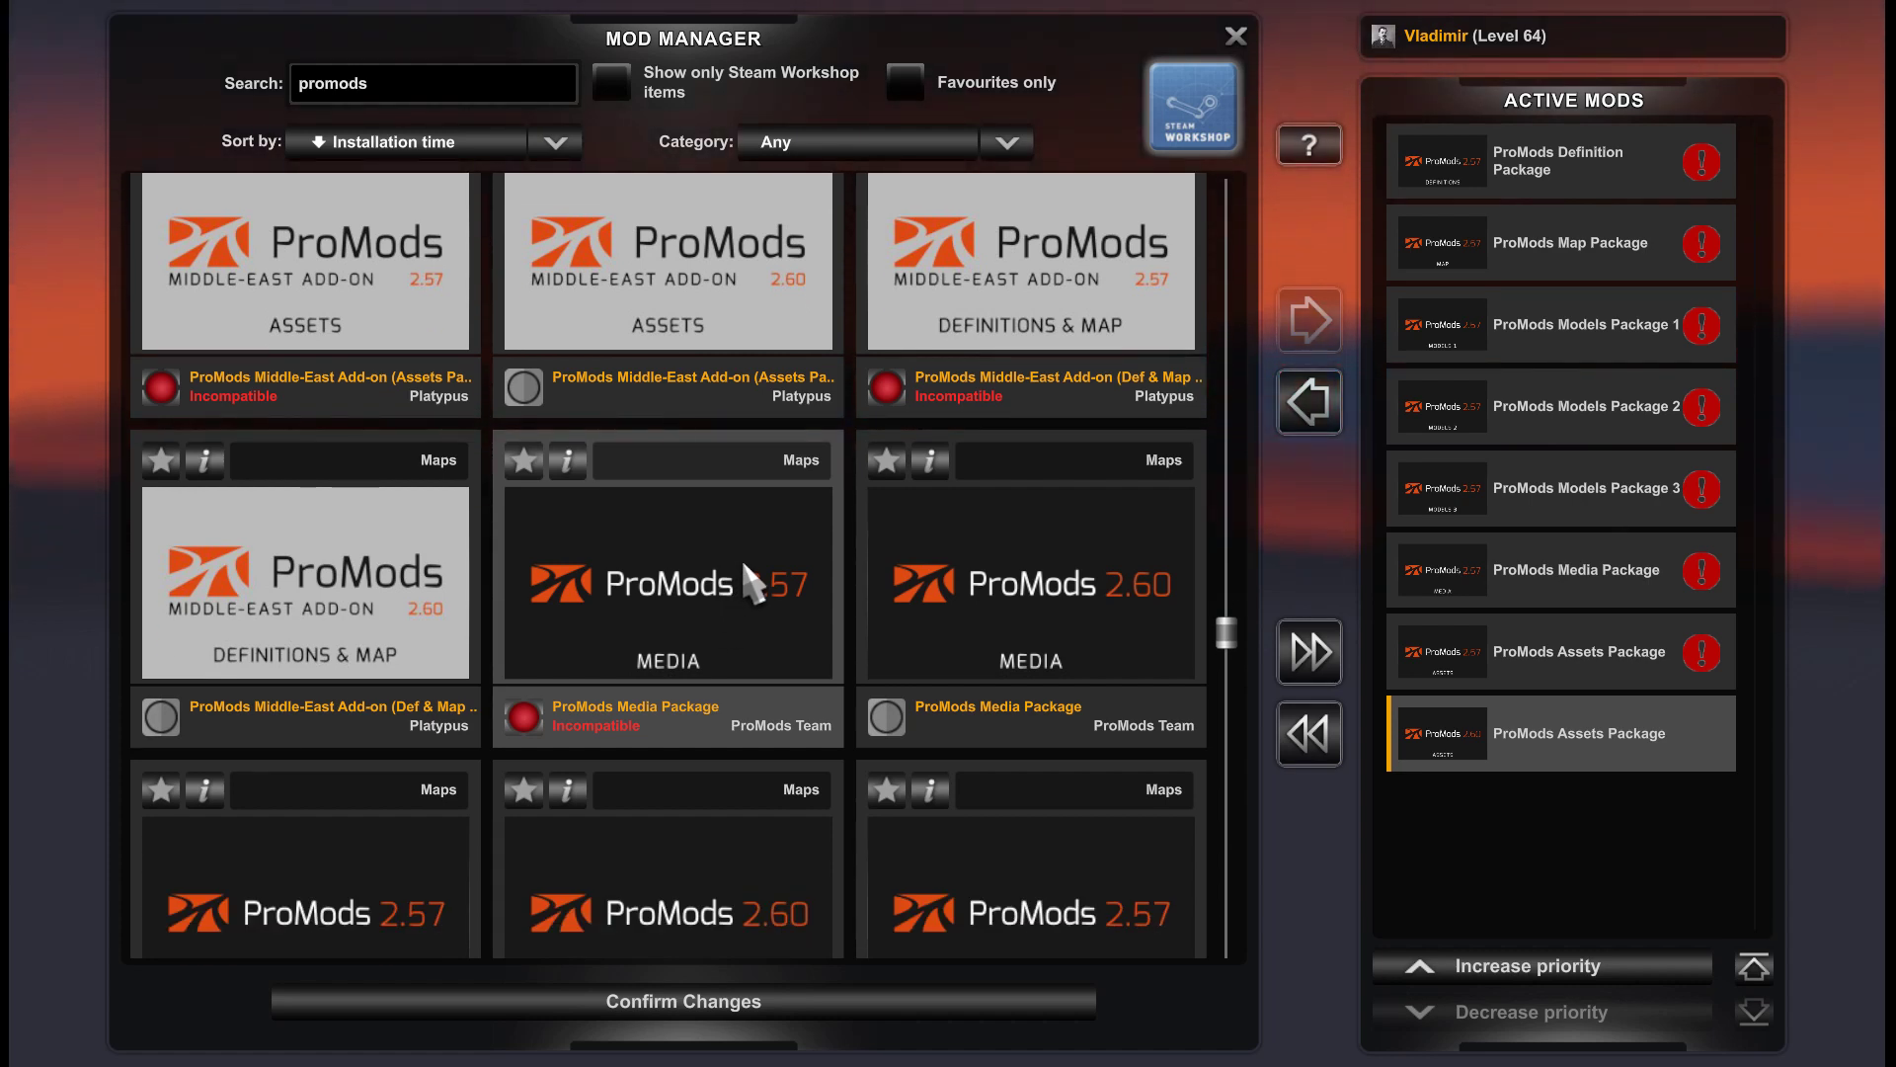
scroll(741, 555, down, 1)
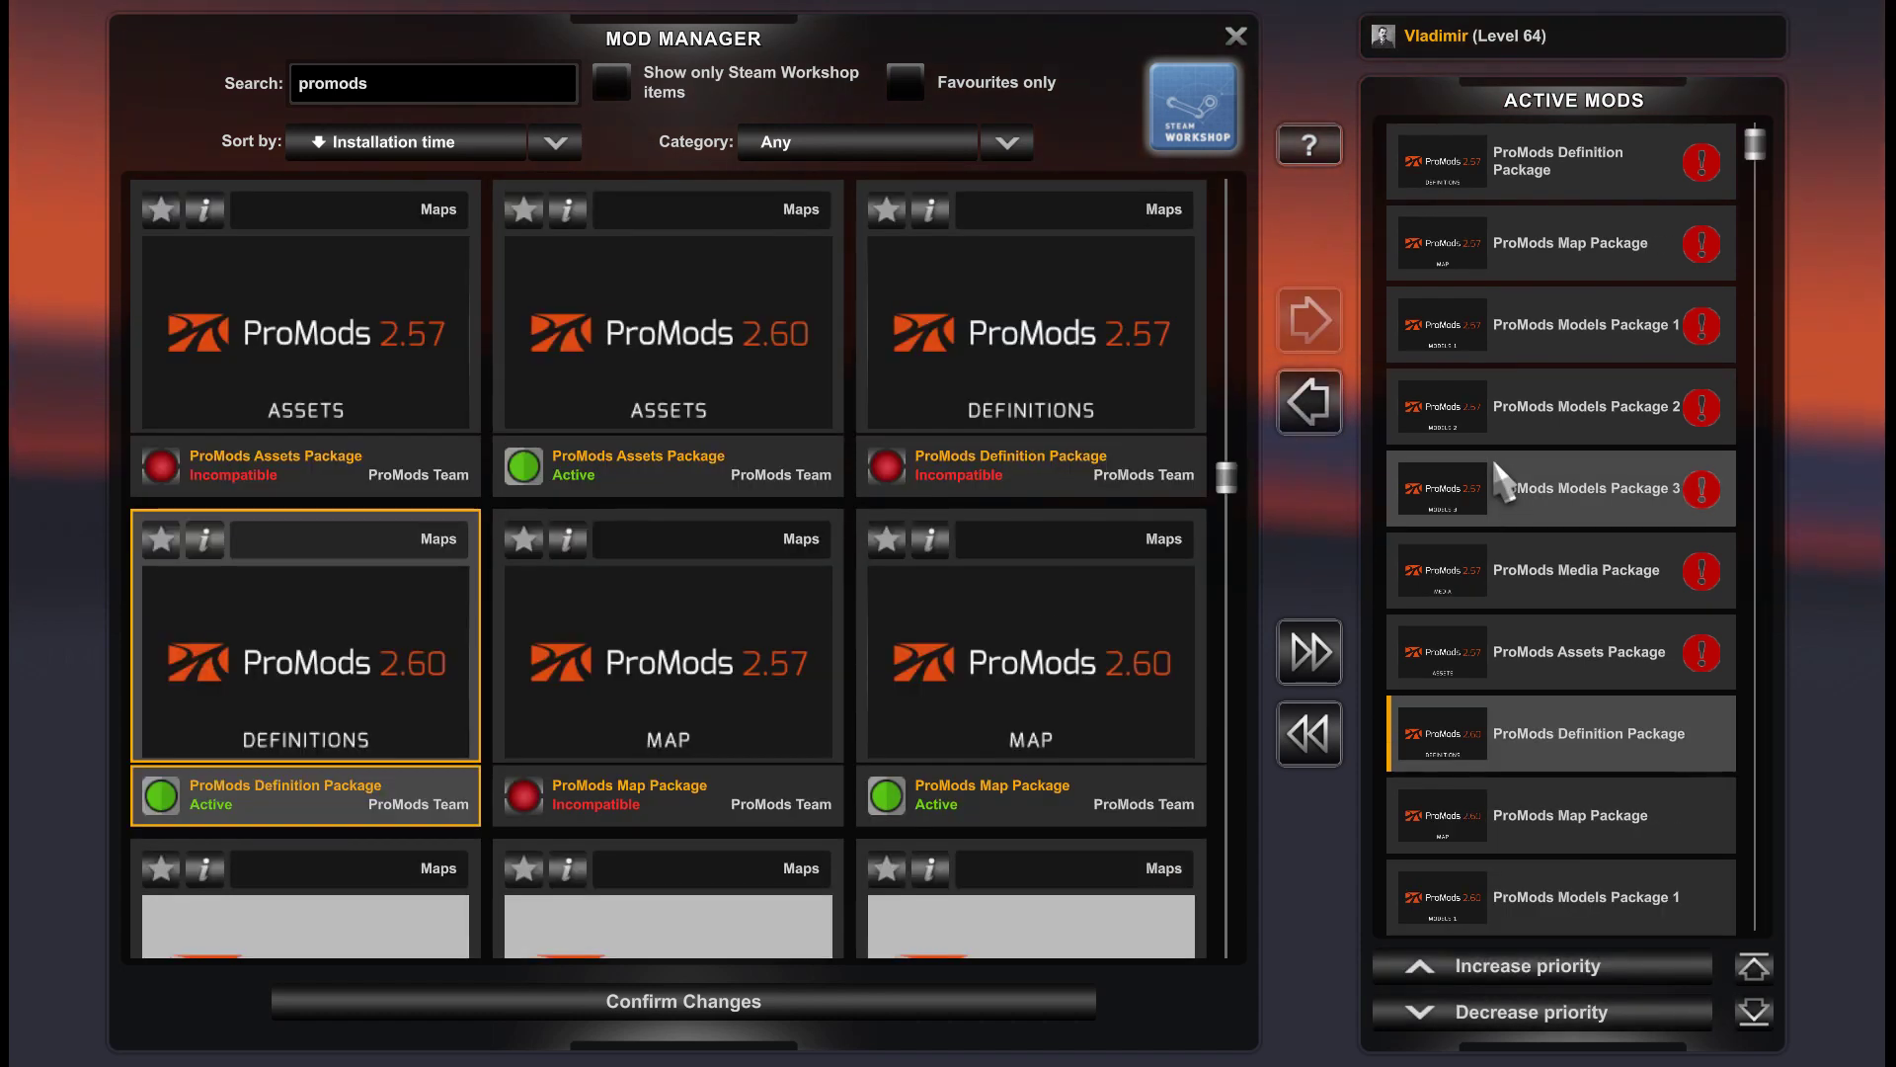
Deactivate the ProMods 2.57 Assets, Media and Models Package 3 packages
click(1617, 657)
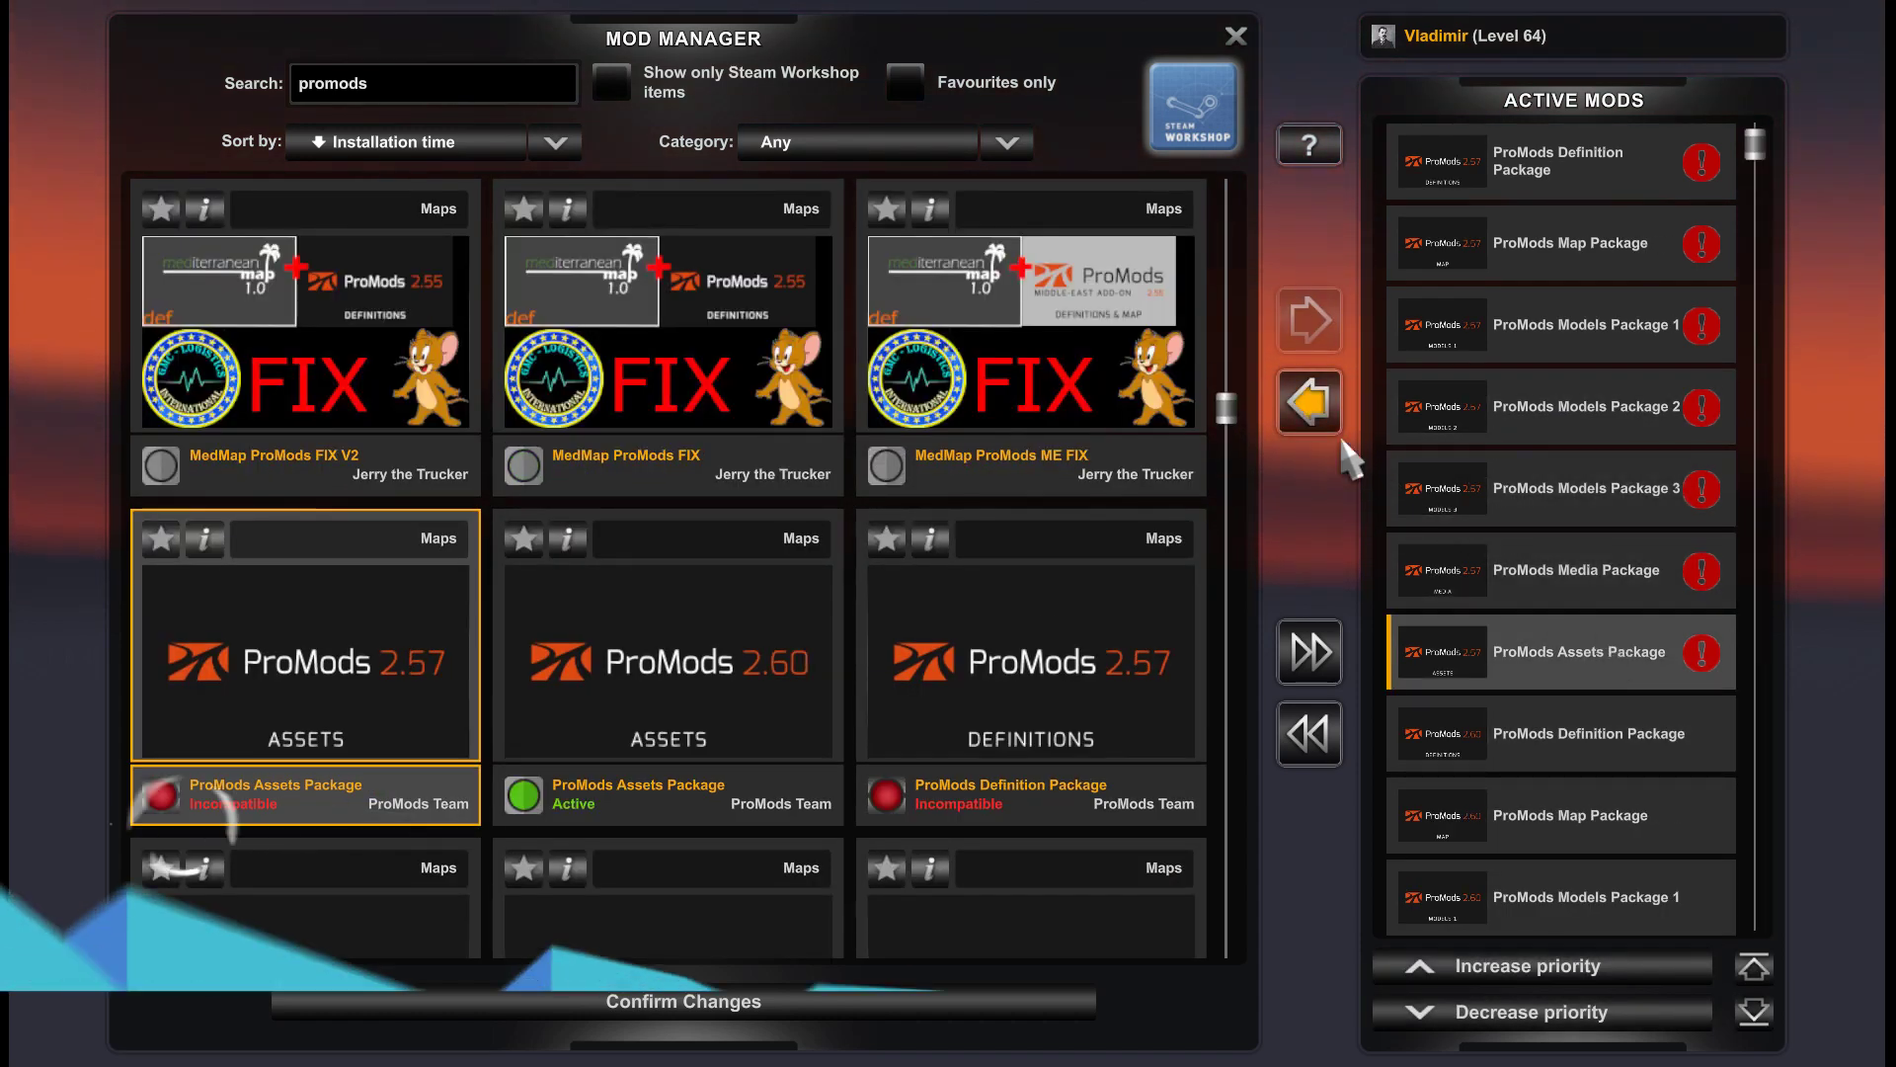
click(1310, 401)
click(1561, 563)
click(1314, 401)
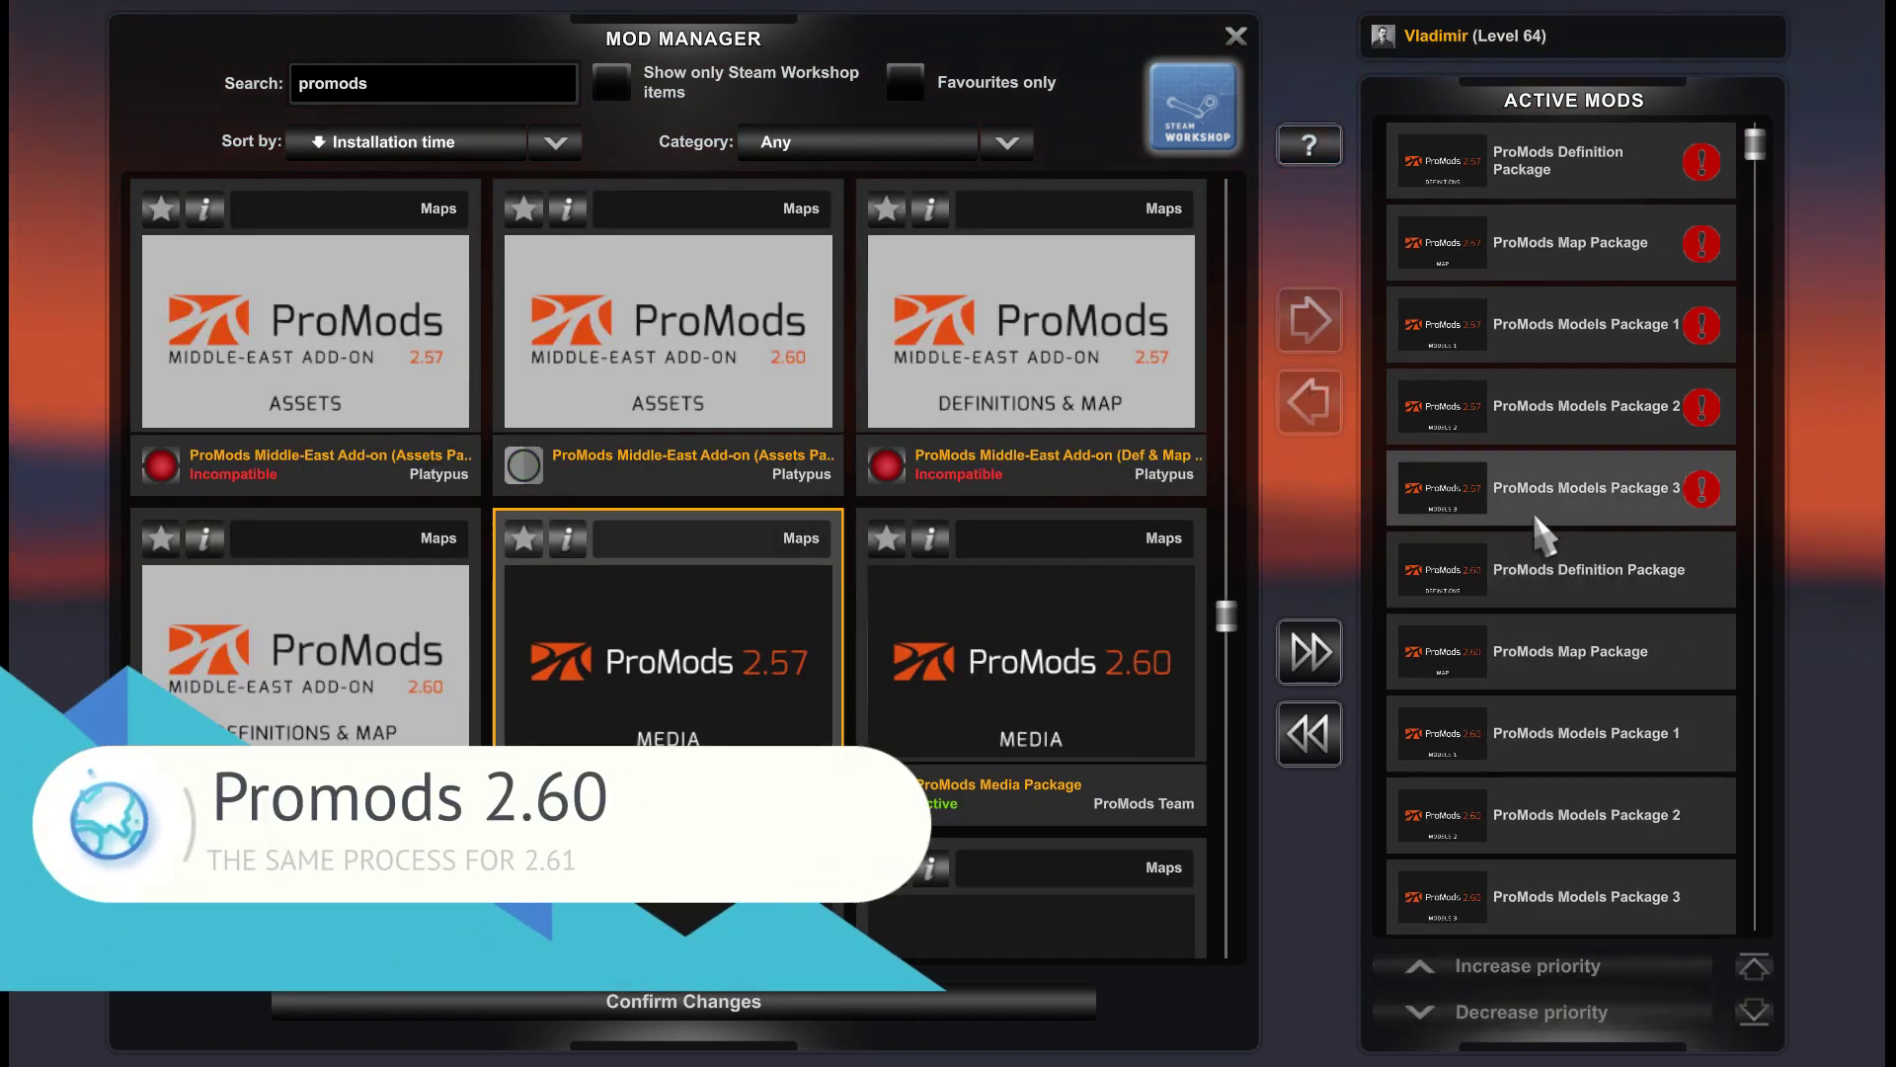
click(1577, 502)
click(1314, 401)
click(1558, 424)
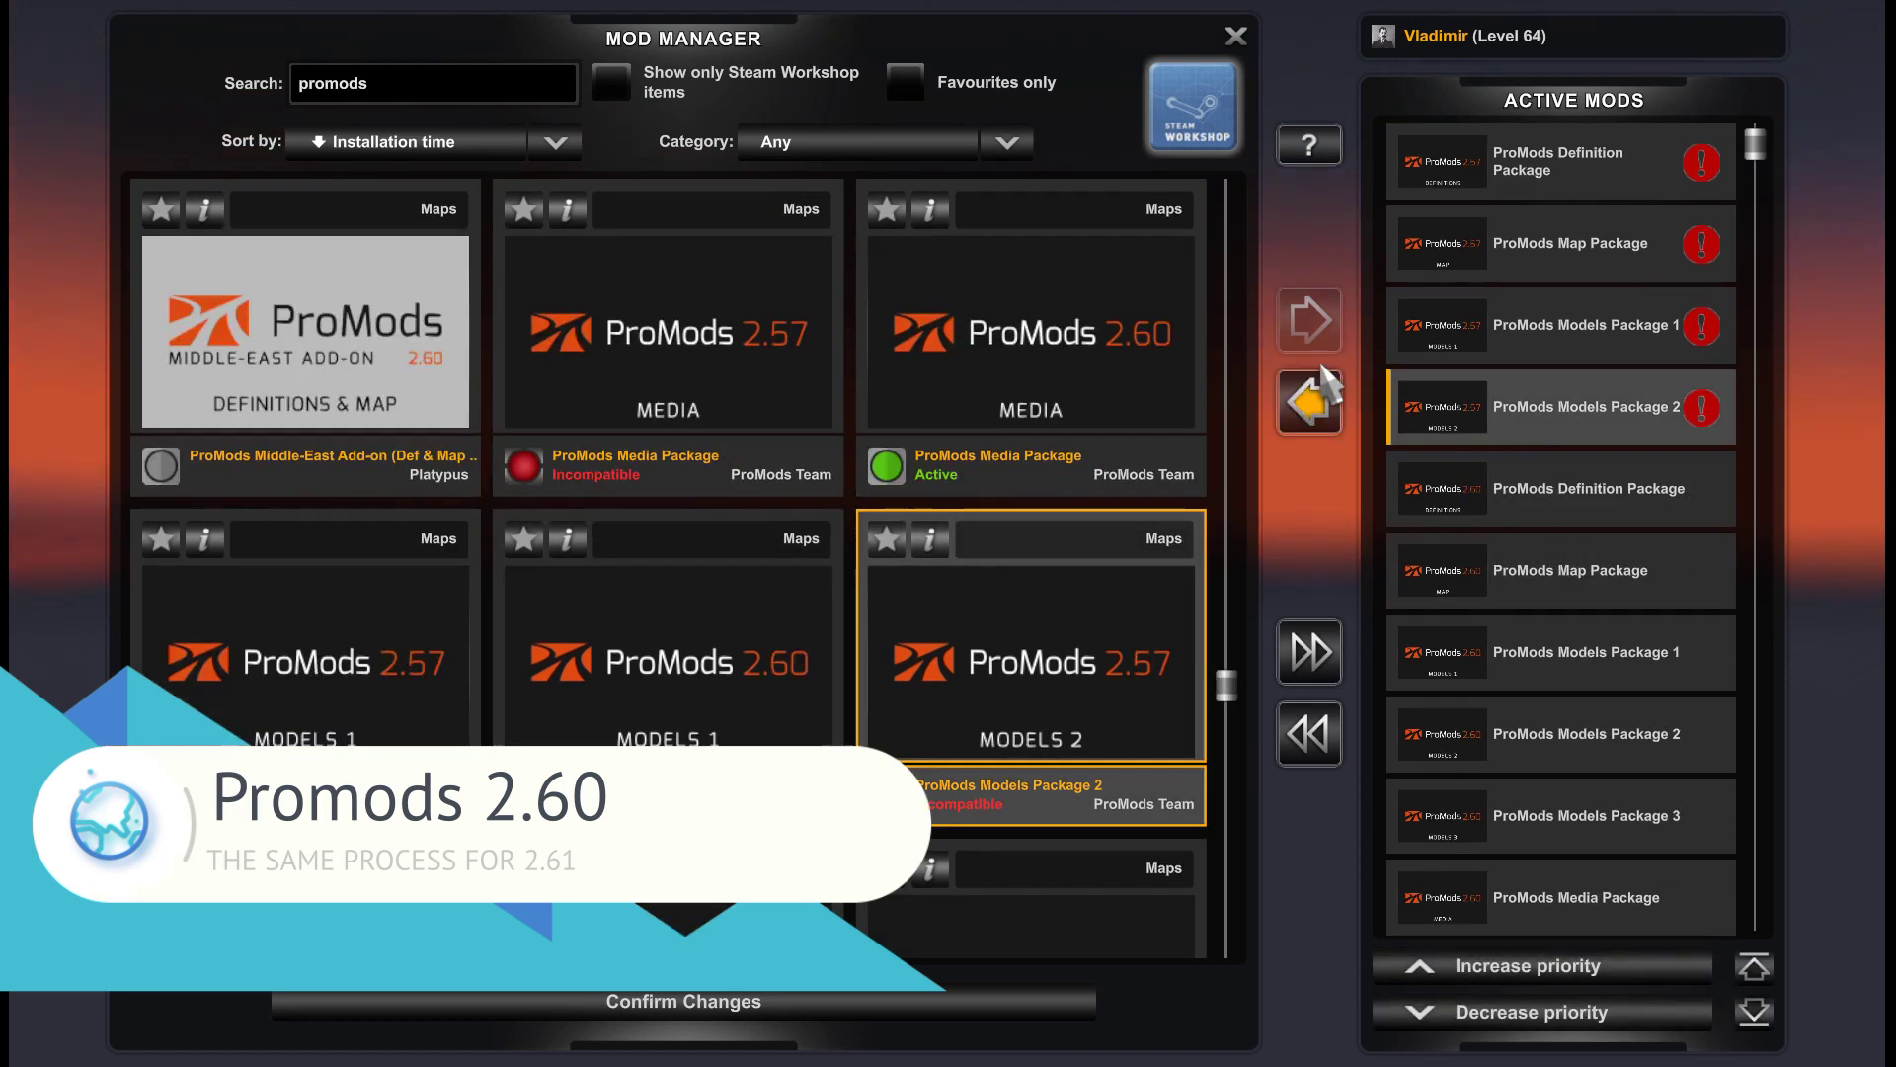
Deactivate the ProMods 2.57 Models Package 2, Models Package 1, Map and Definition packages
click(1313, 397)
click(1578, 346)
click(1311, 397)
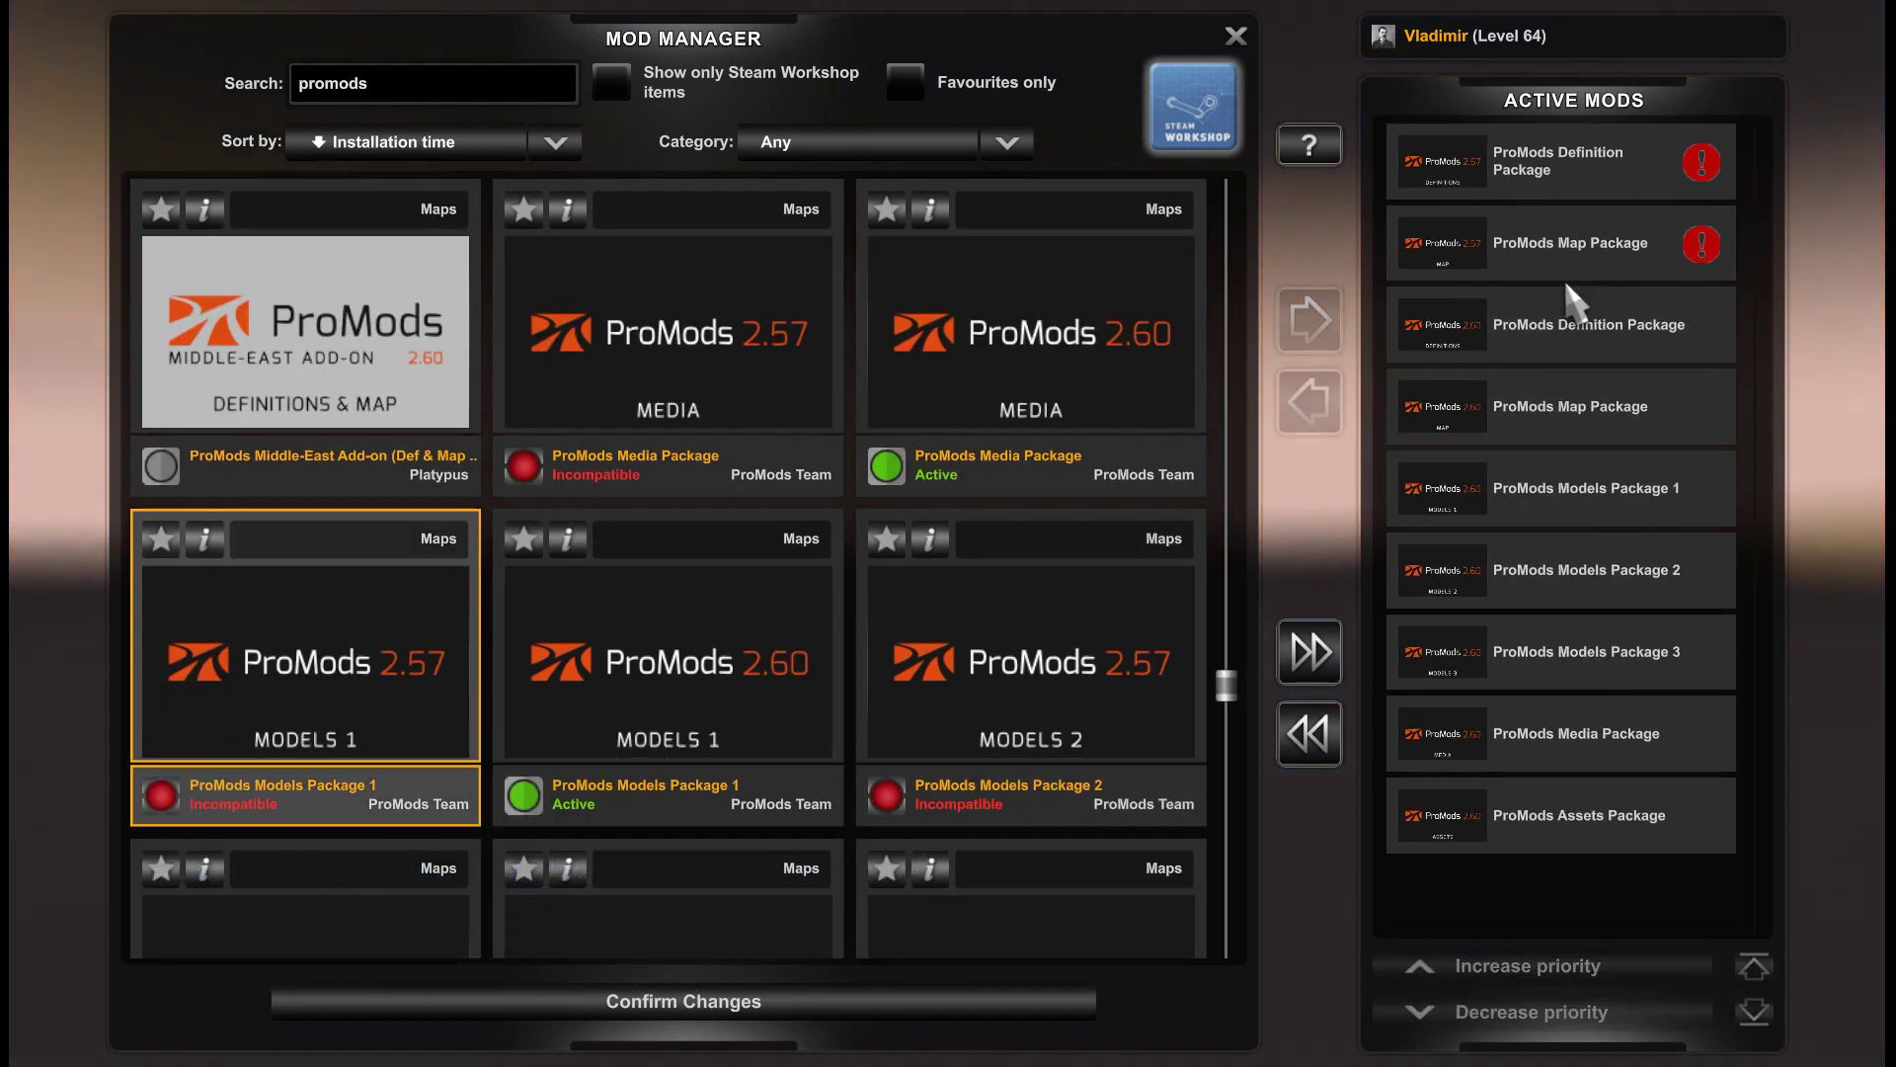
click(1570, 243)
click(1311, 397)
click(1560, 161)
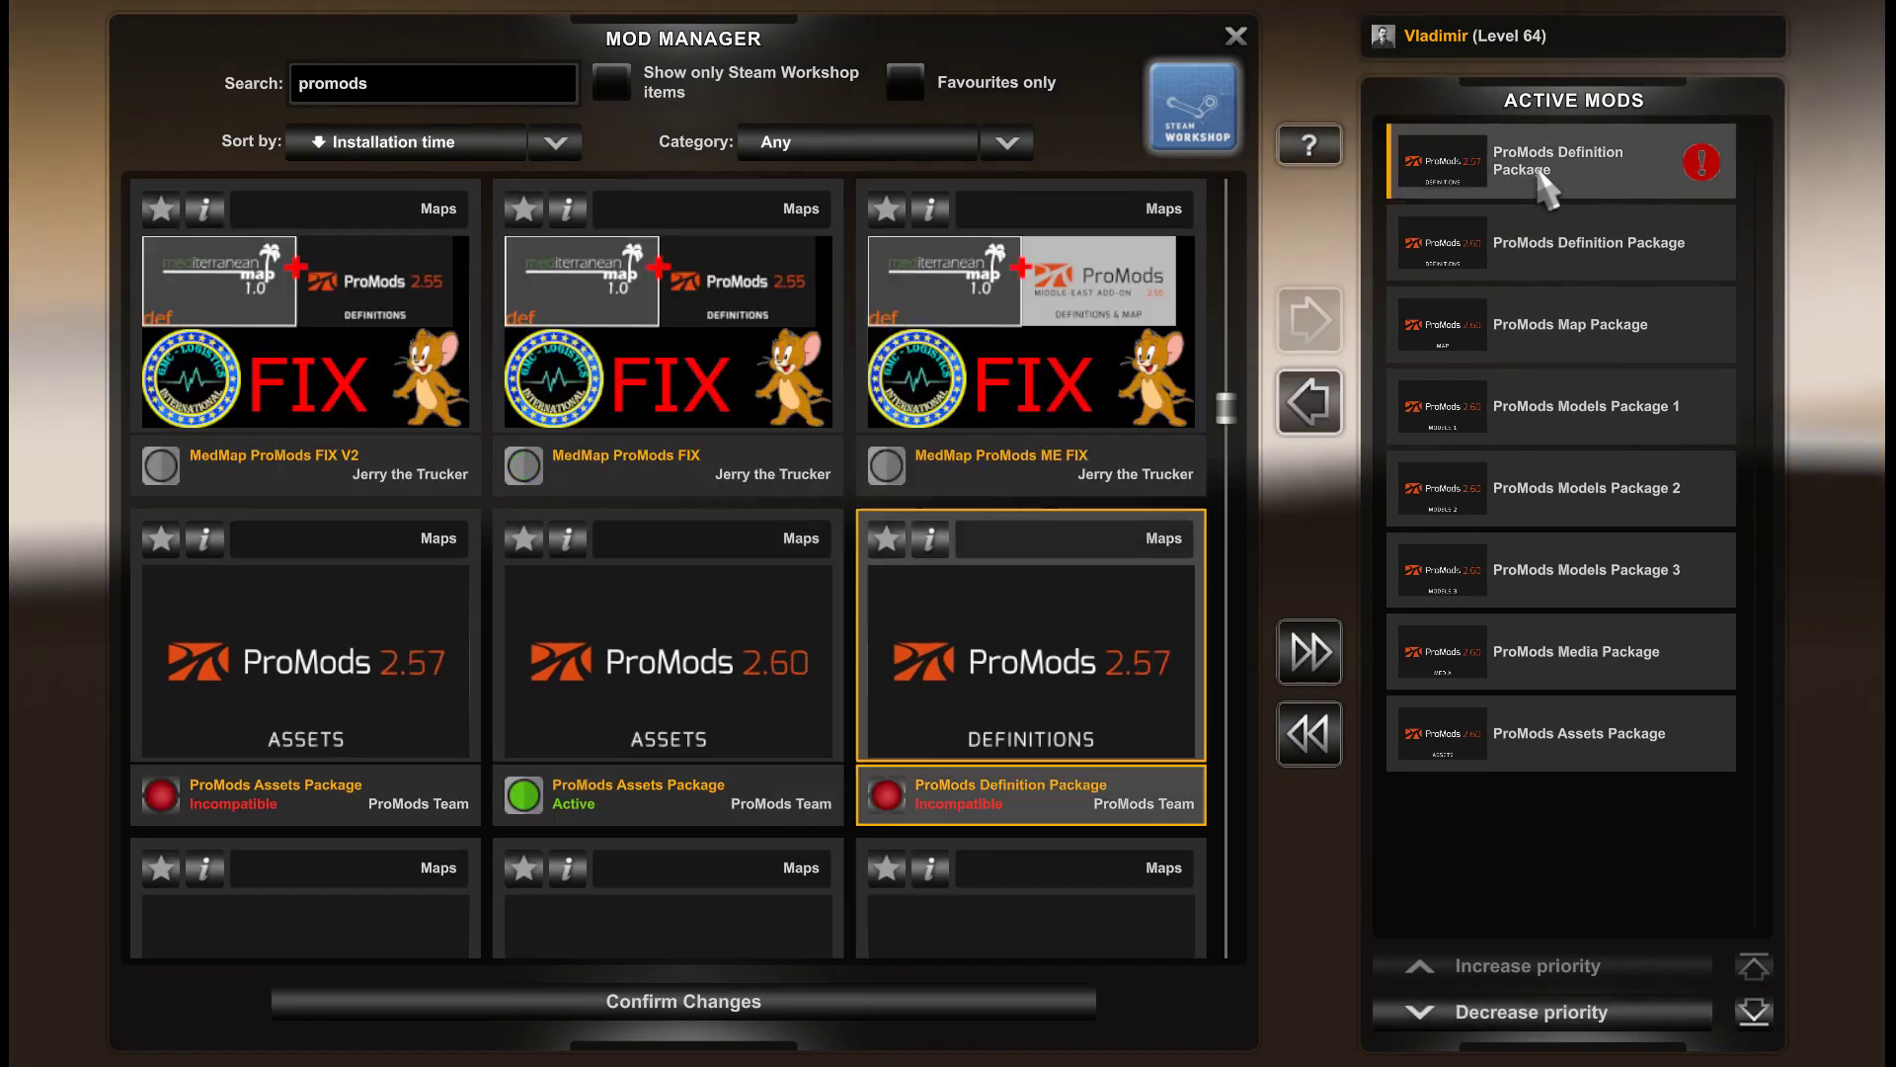
click(1311, 397)
Scroll the mod lists to check that only ProMods 2.60 packages remain active
scroll(888, 410, up, 1)
scroll(889, 410, up, 1)
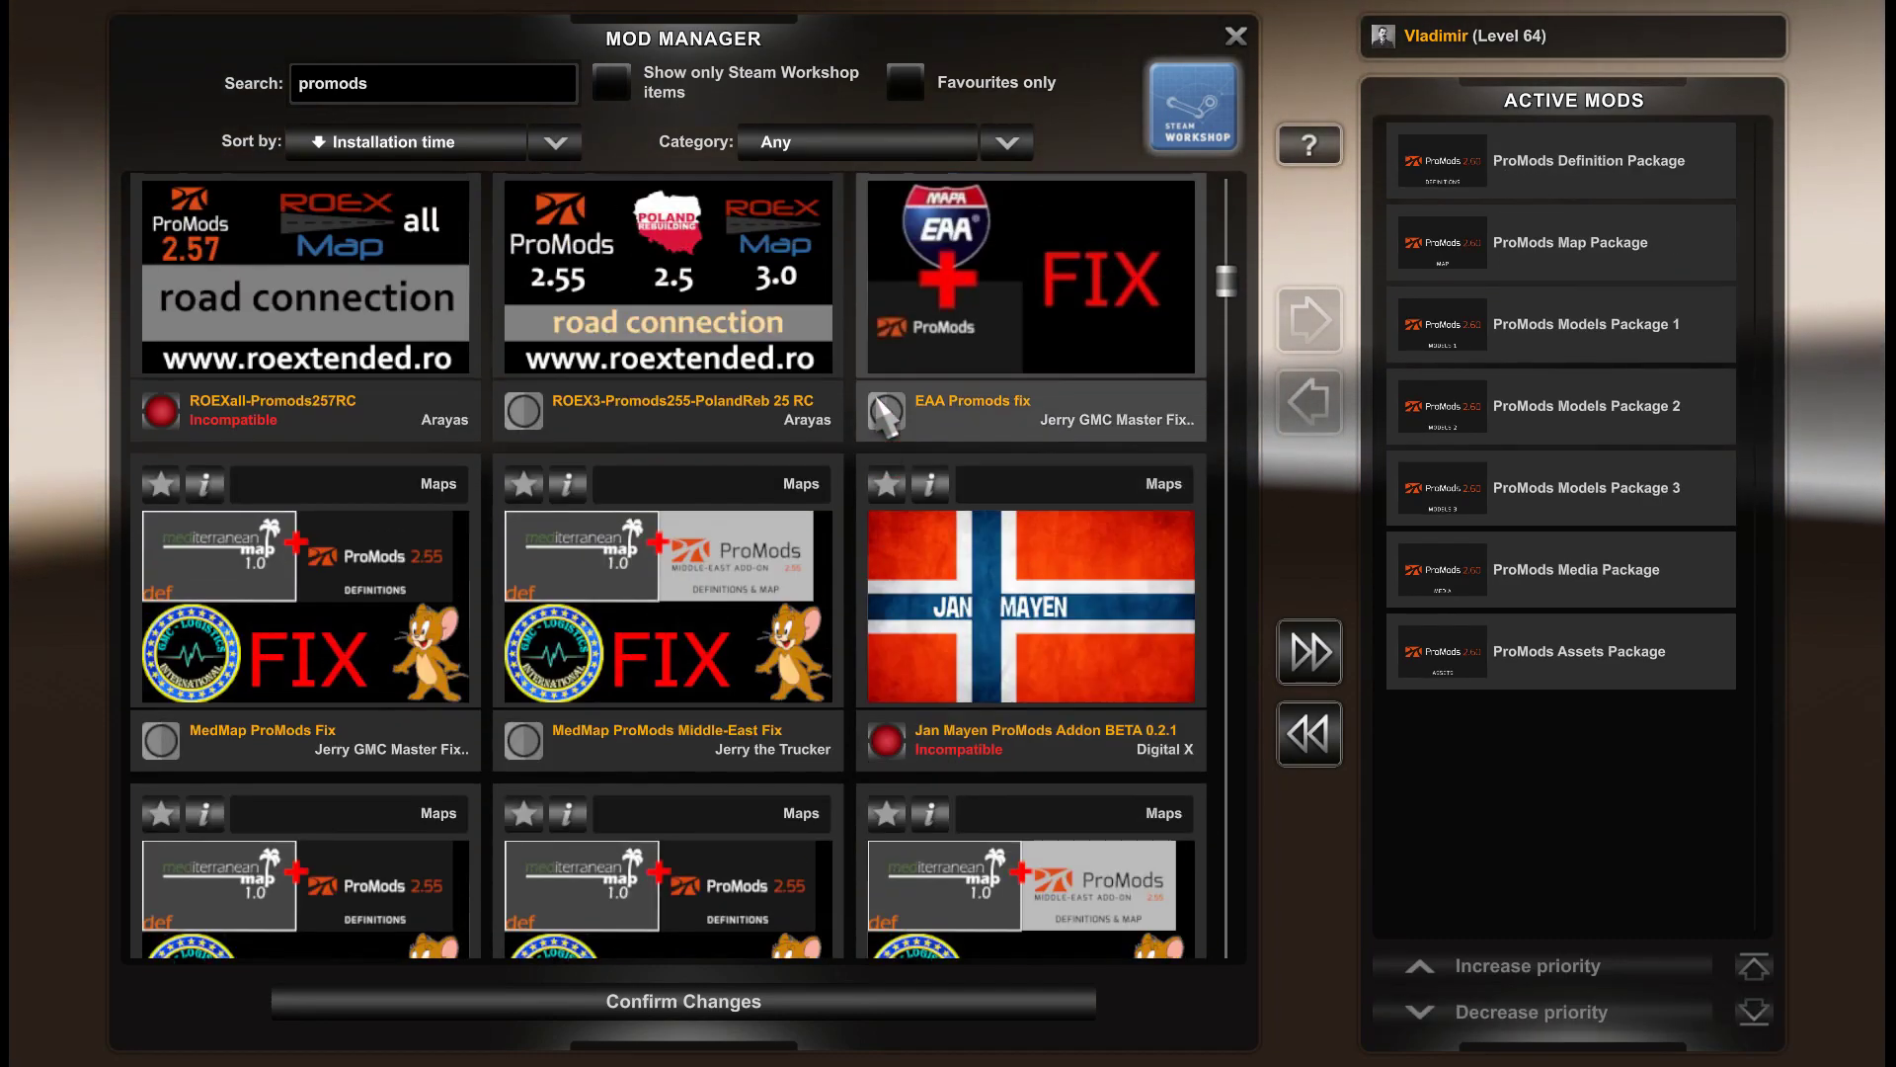
scroll(889, 410, up, 1)
scroll(889, 409, down, 3)
scroll(889, 409, down, 2)
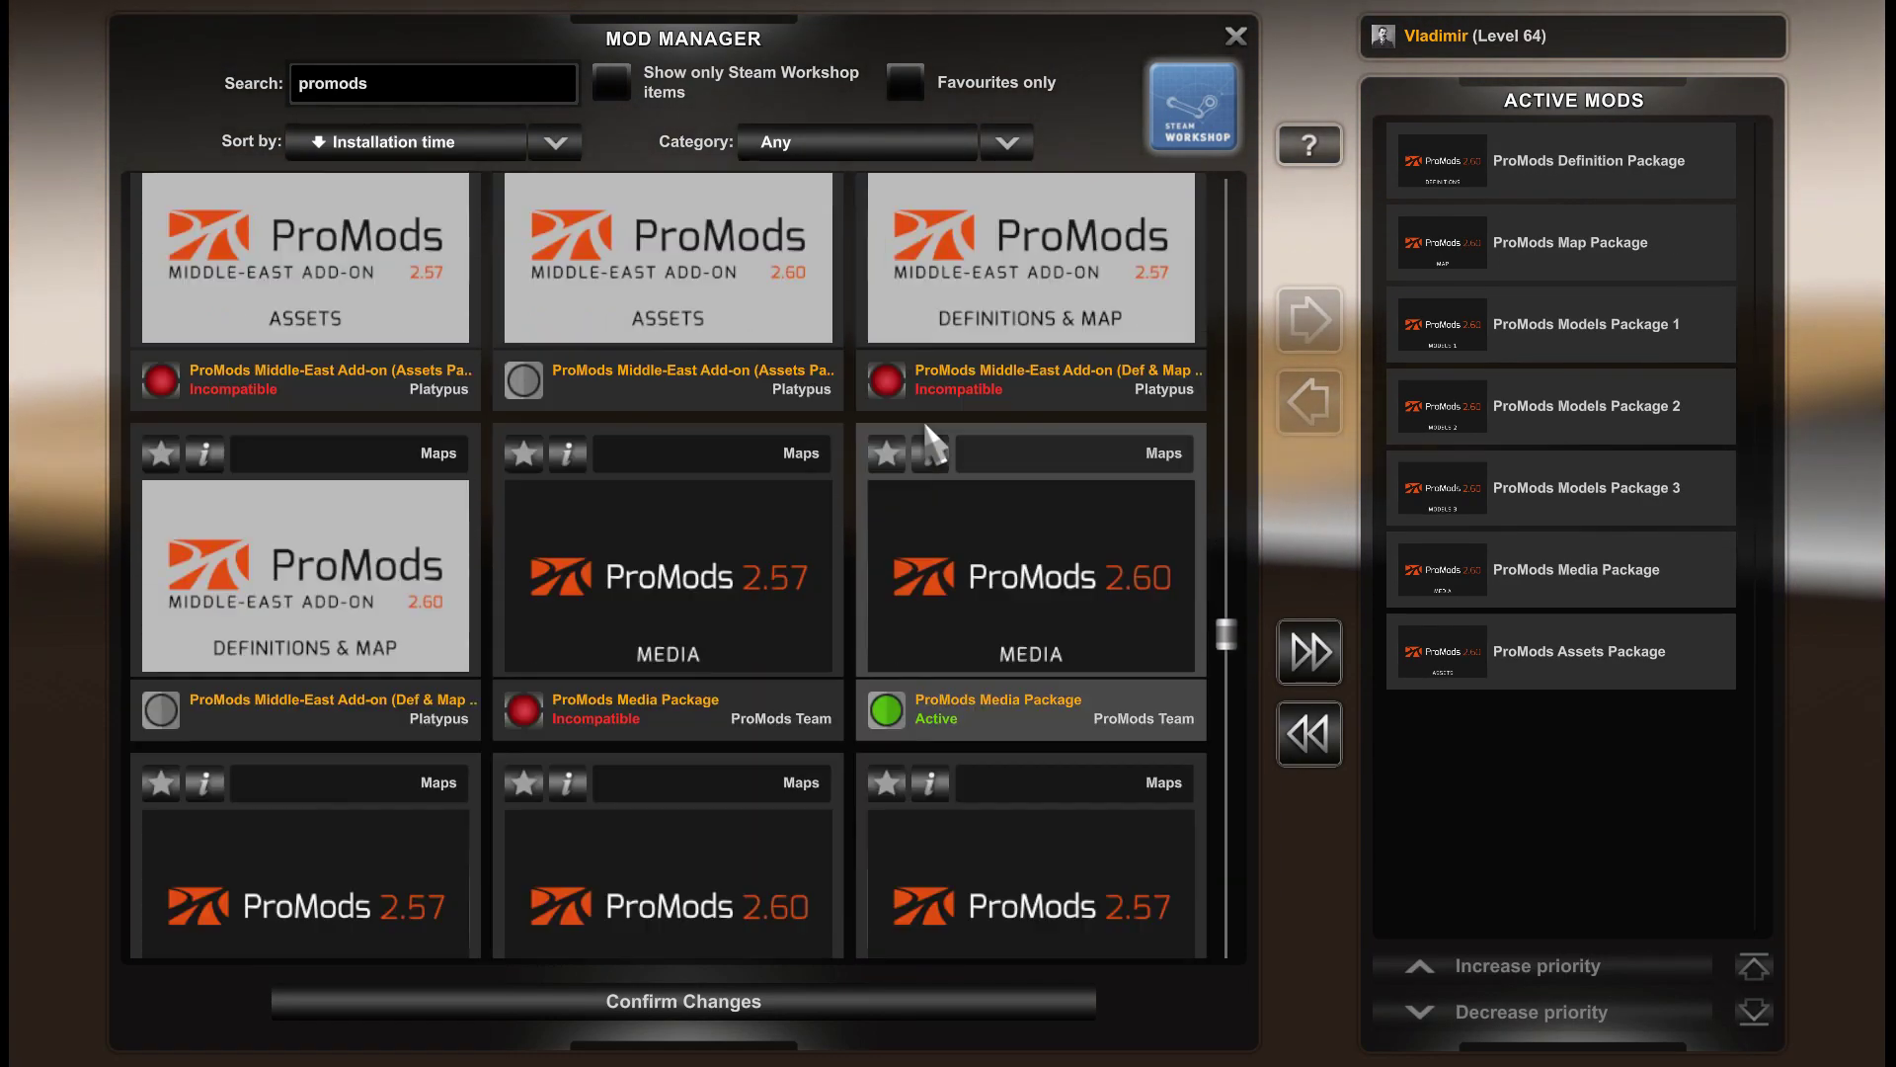
scroll(908, 425, down, 2)
scroll(928, 442, down, 1)
scroll(926, 425, up, 2)
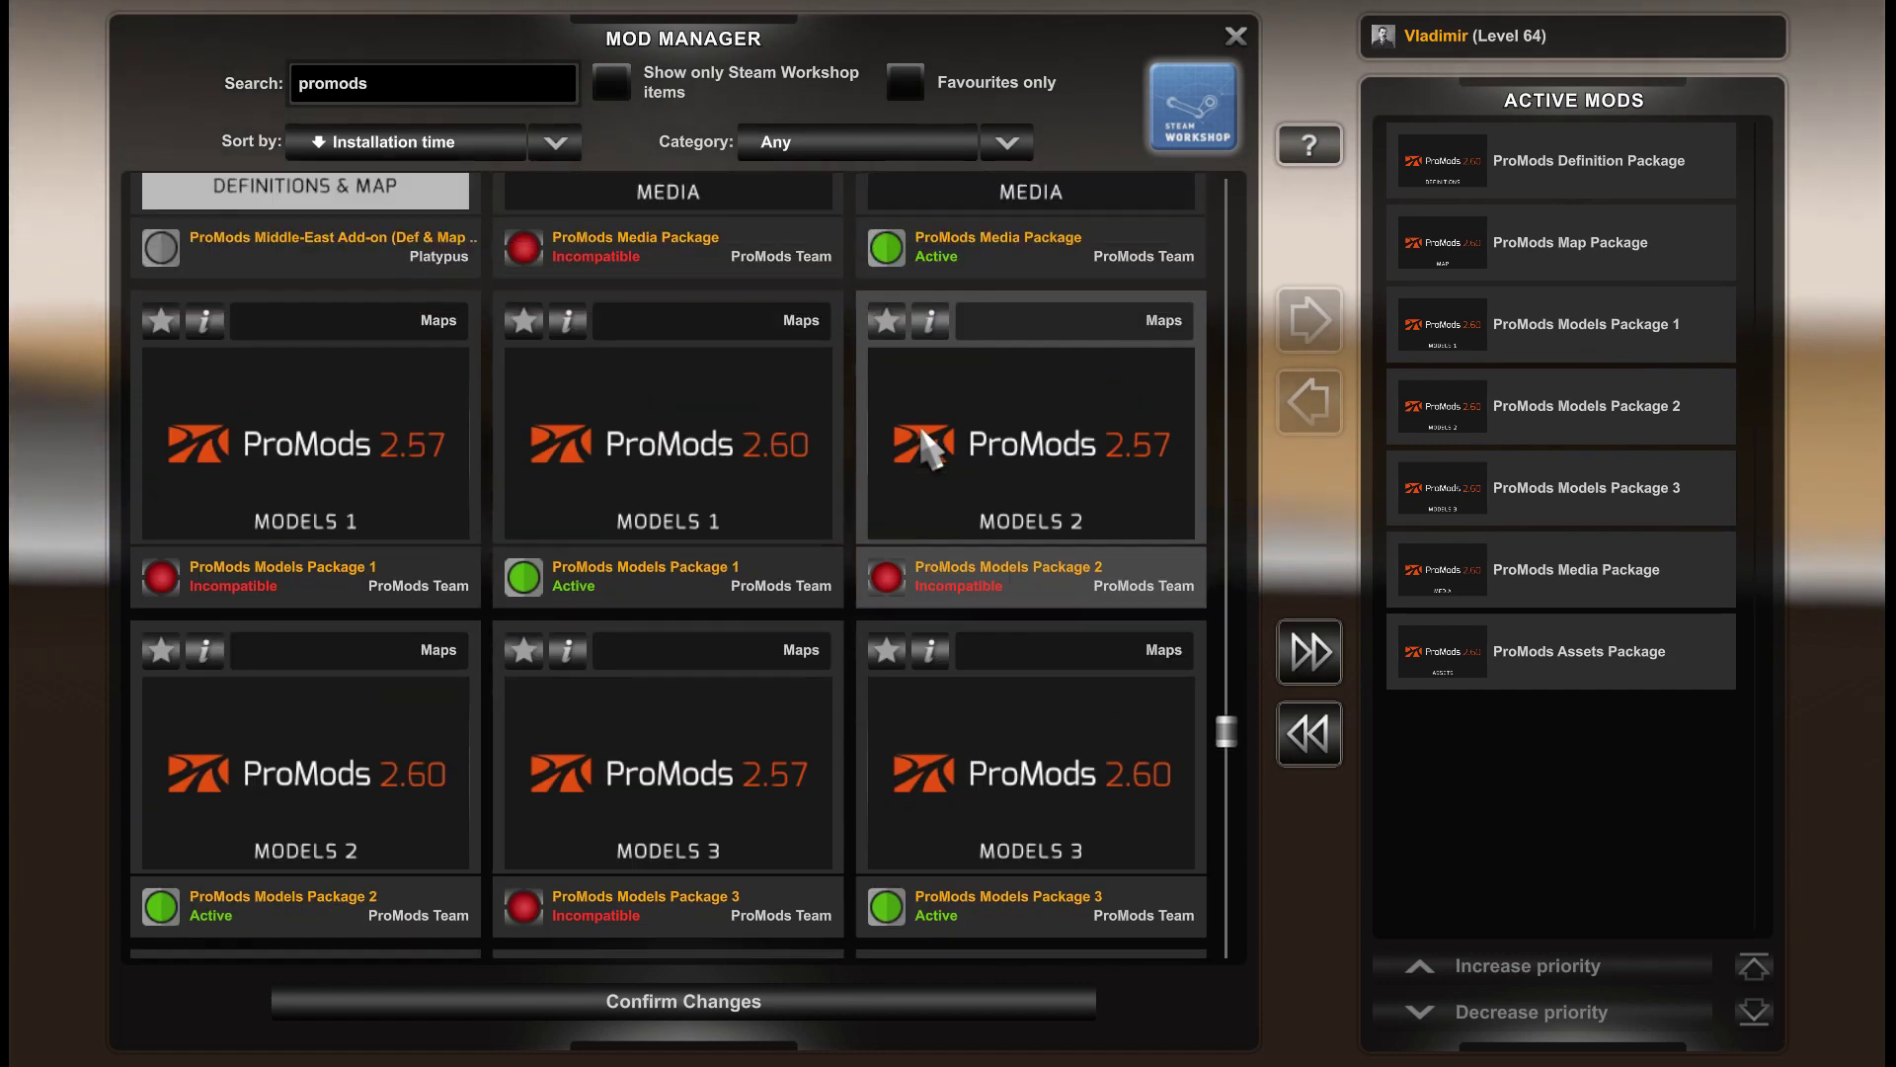
scroll(924, 427, up, 3)
scroll(921, 428, up, 1)
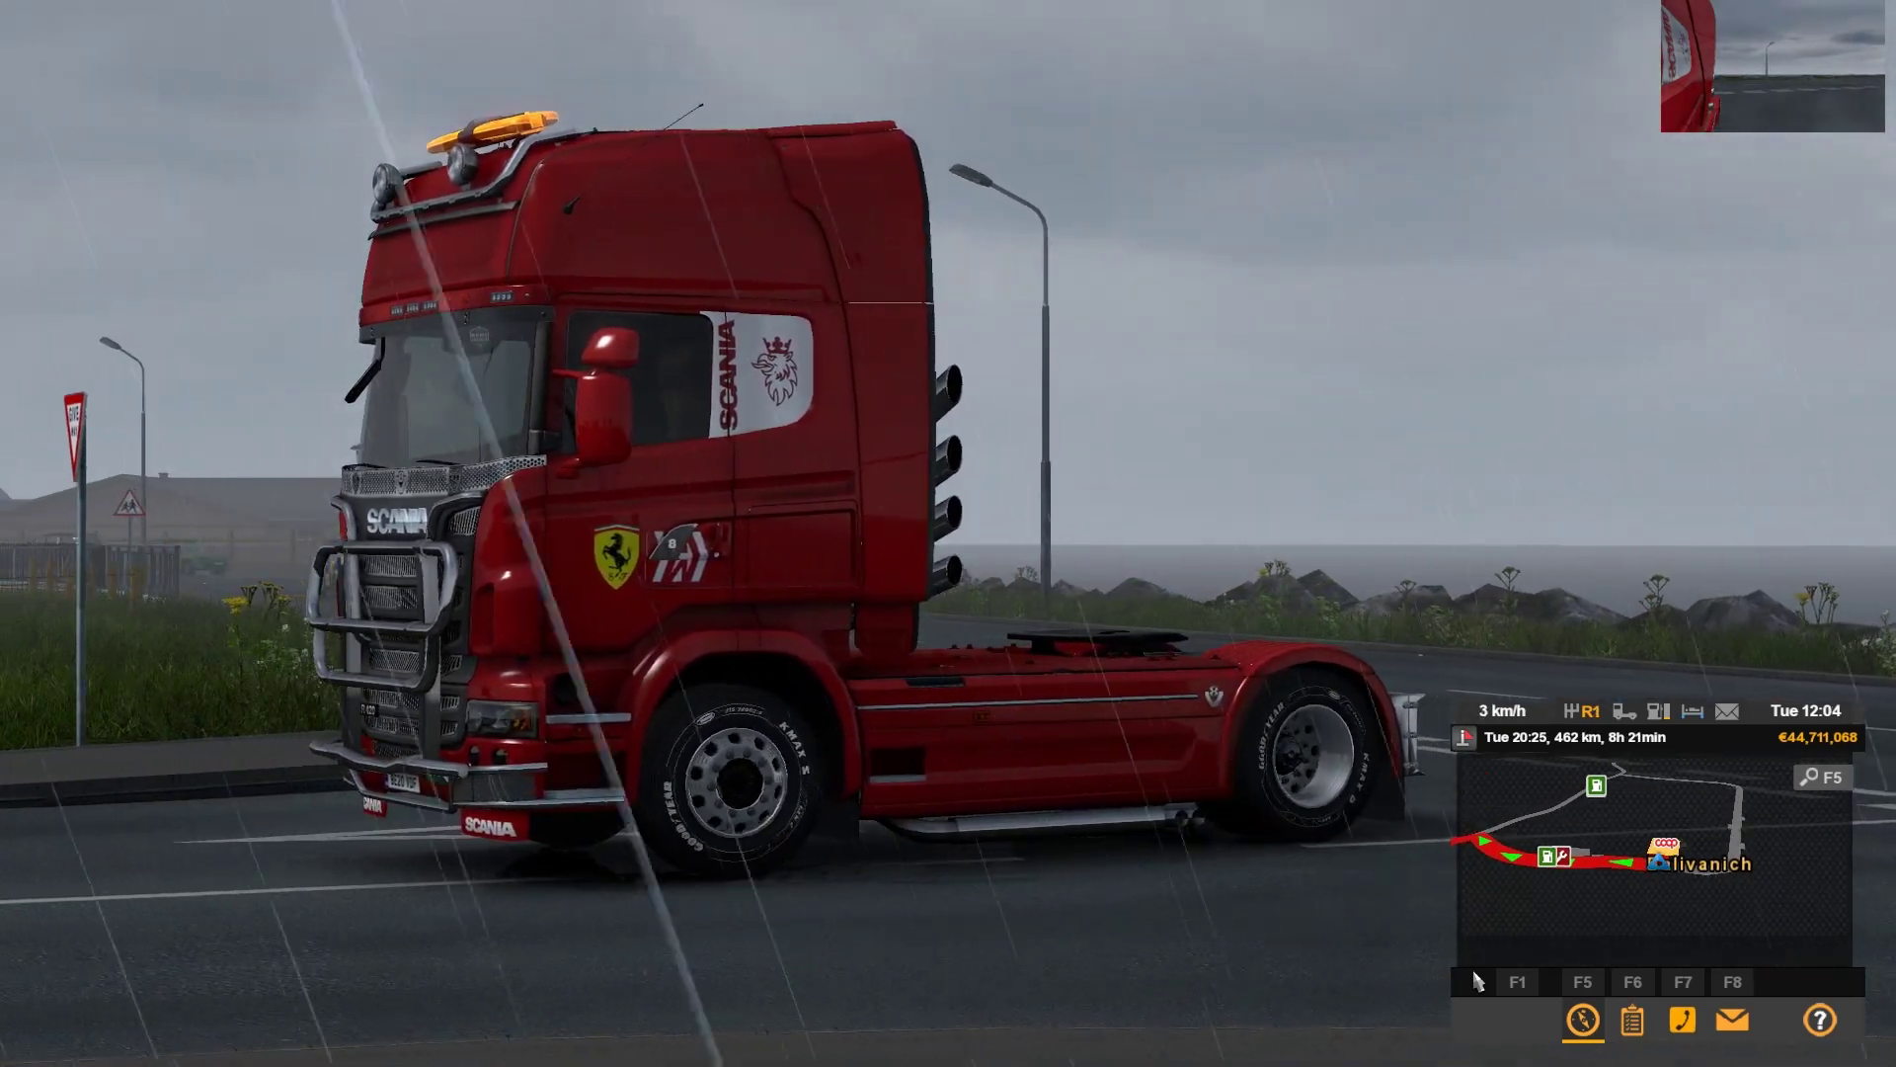
Try the cab camera (1) and the chase camera (2), then turn on the windscreen wipers (P)
key(1)
key(2)
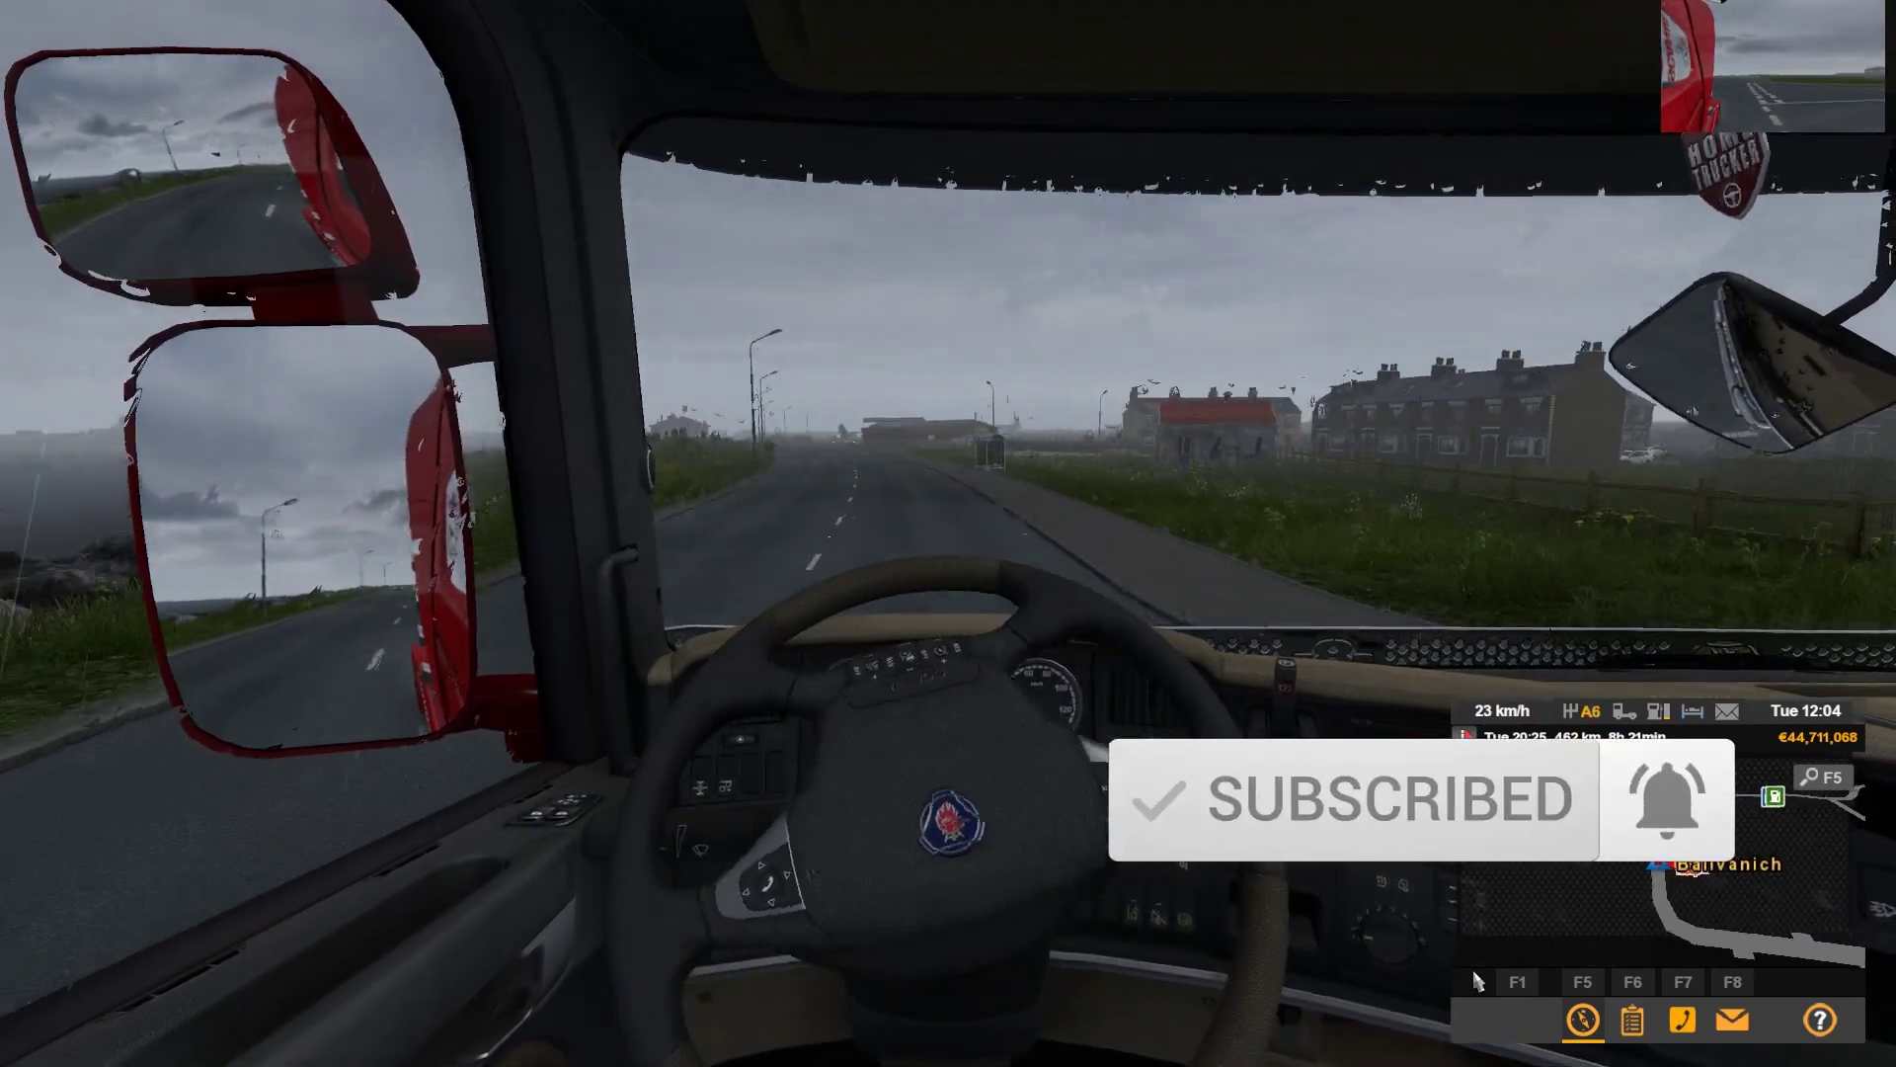
key(p)
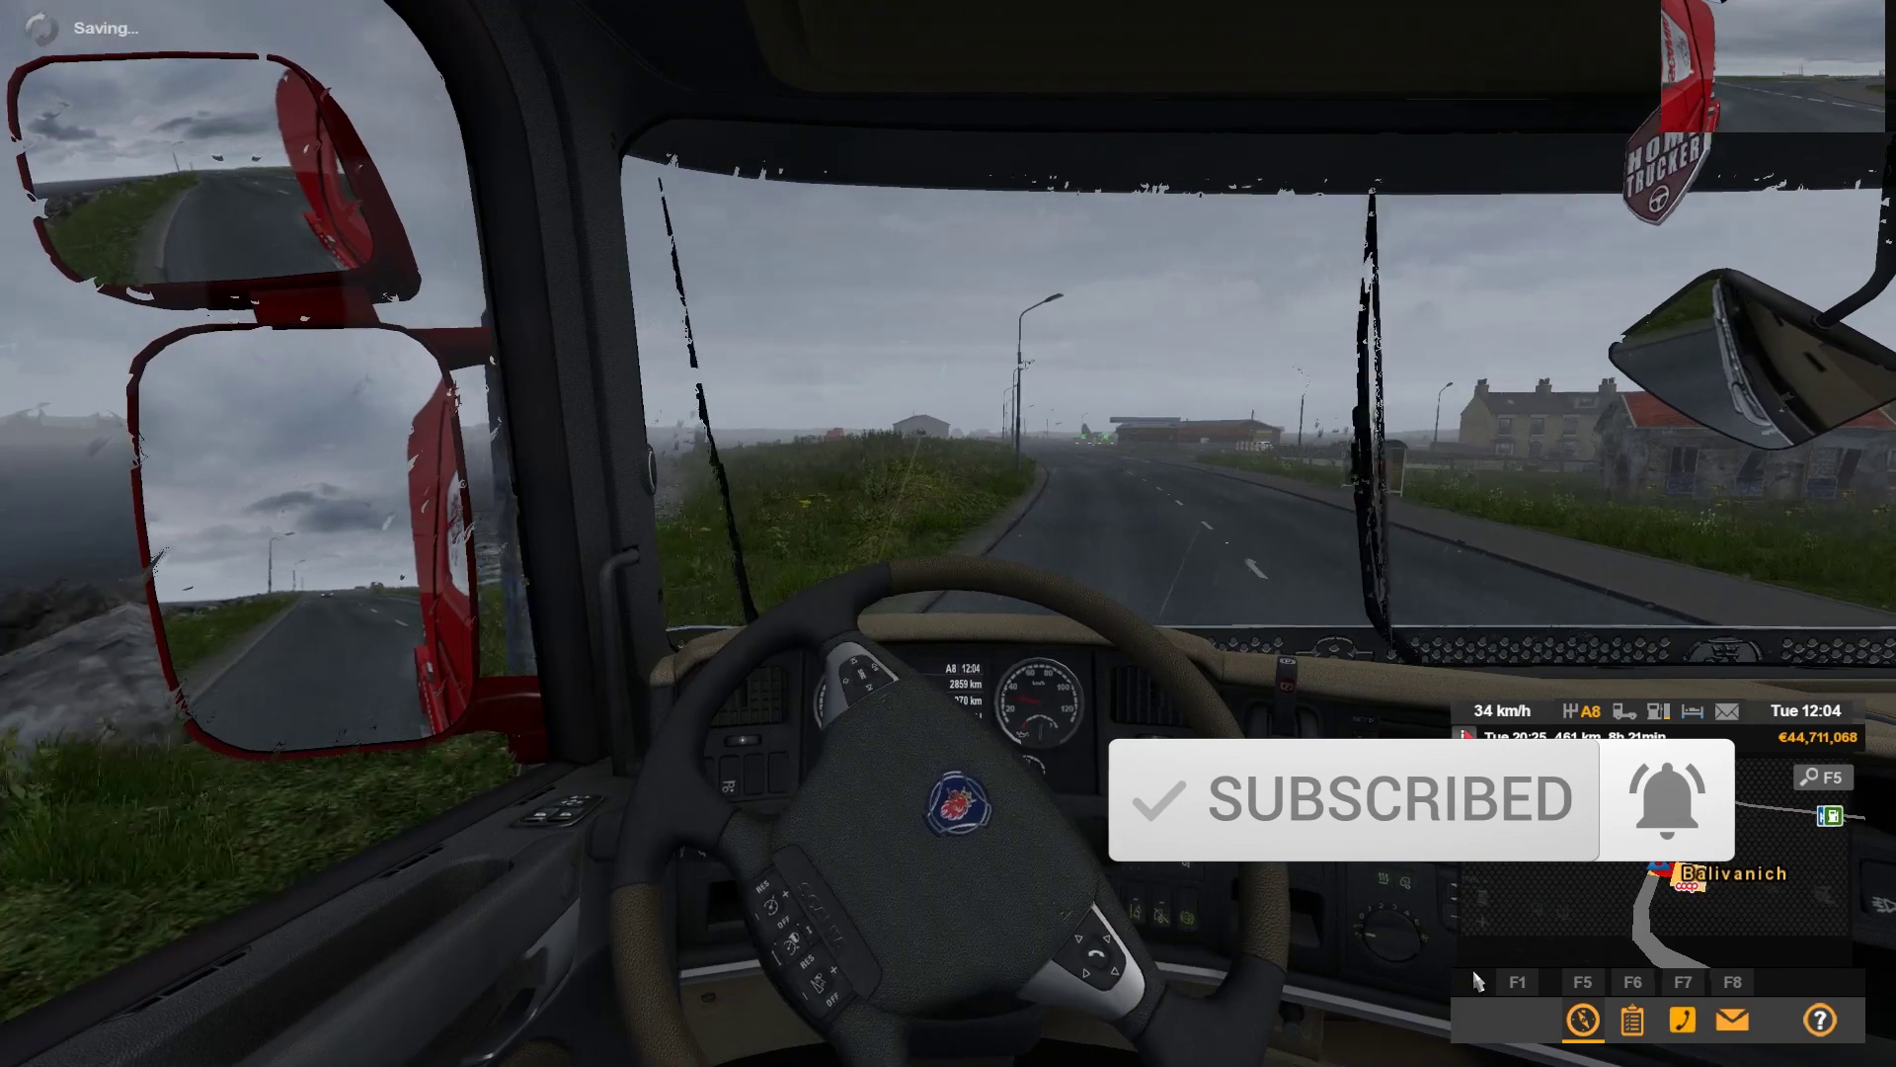